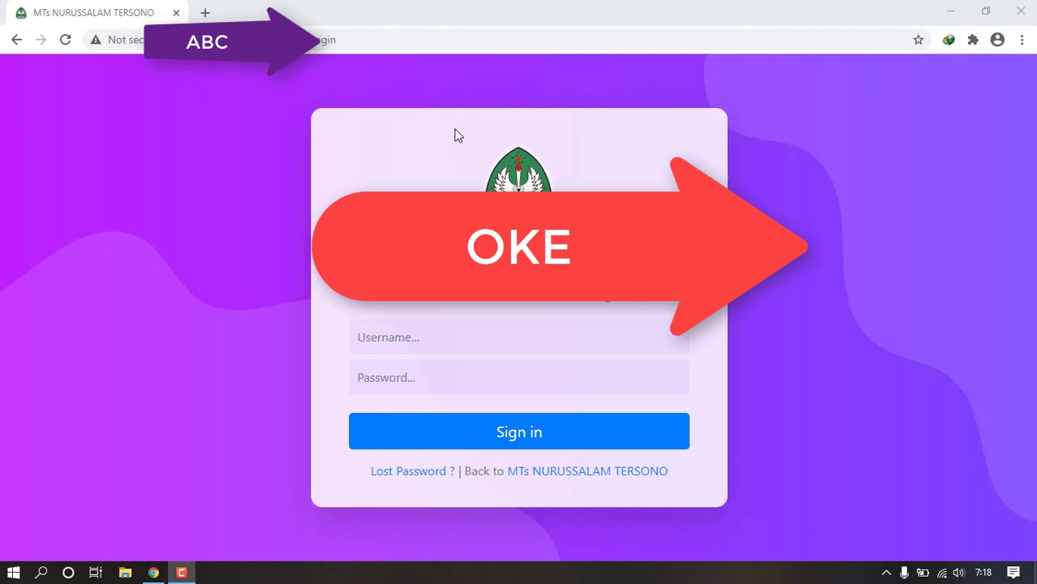
- Sign in to the CMS Sekolahku control panel with the administrator username and its password
click(384, 32)
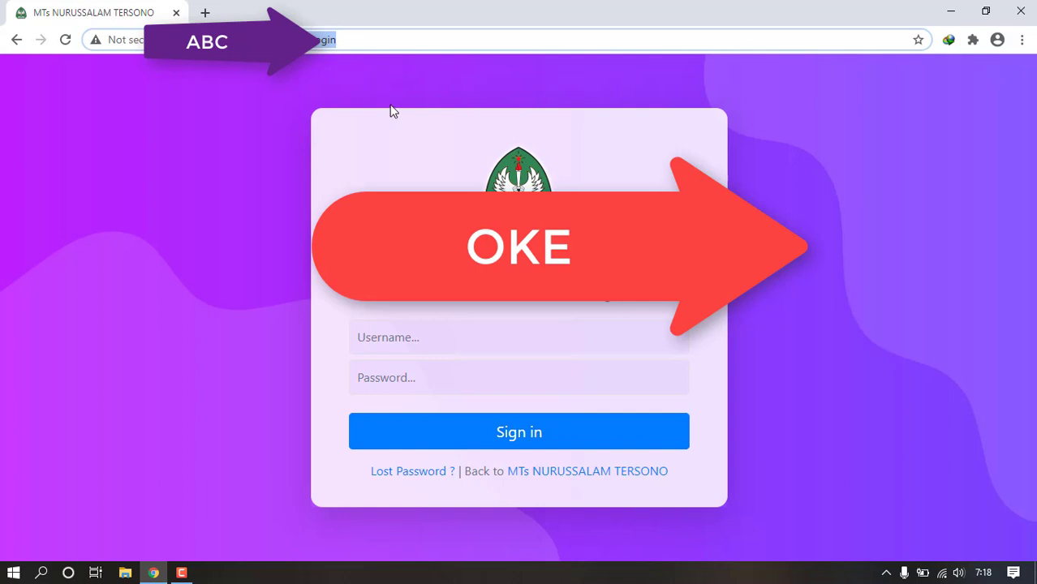
click(400, 336)
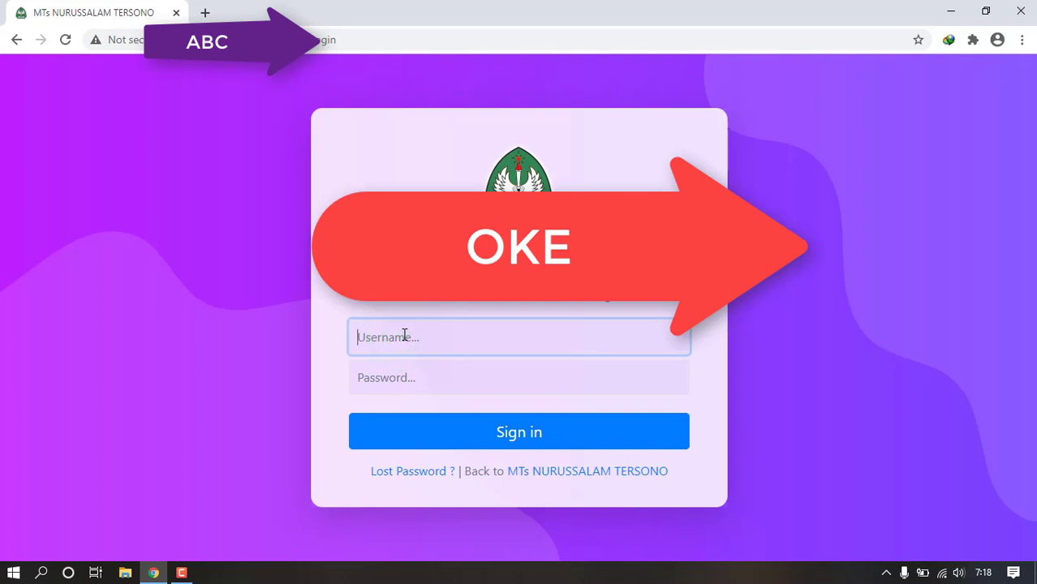
text(administrator)
key(Tab)
text(a)
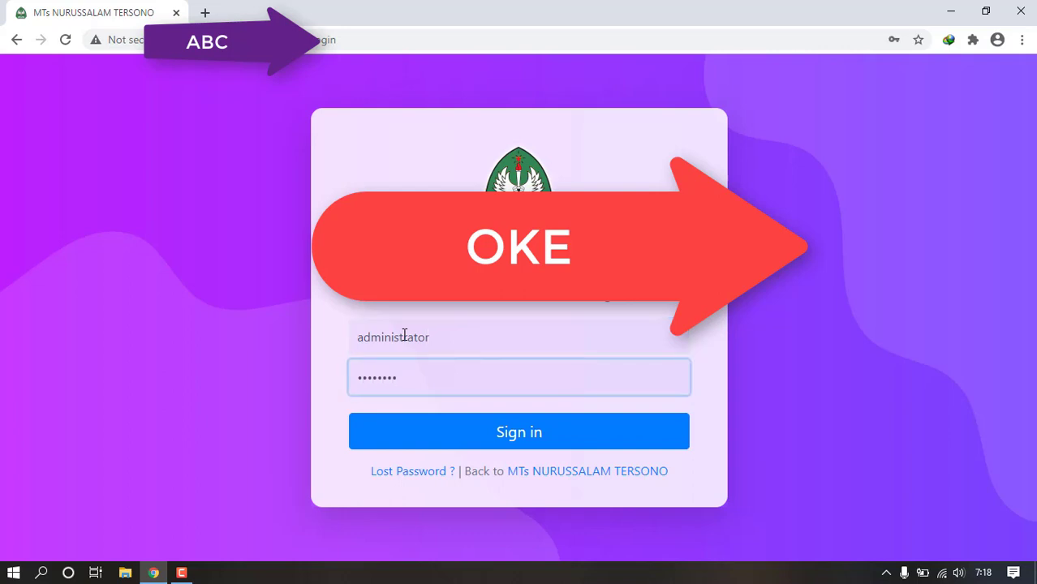
key(Return)
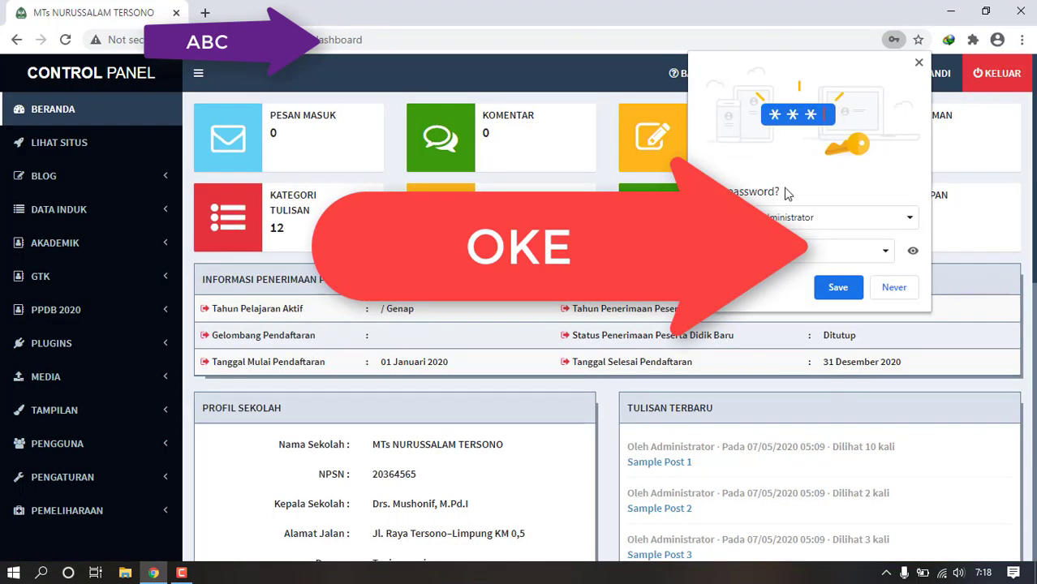
- Decline saving the password and open the Umum general site settings under PENGATURAN
click(892, 291)
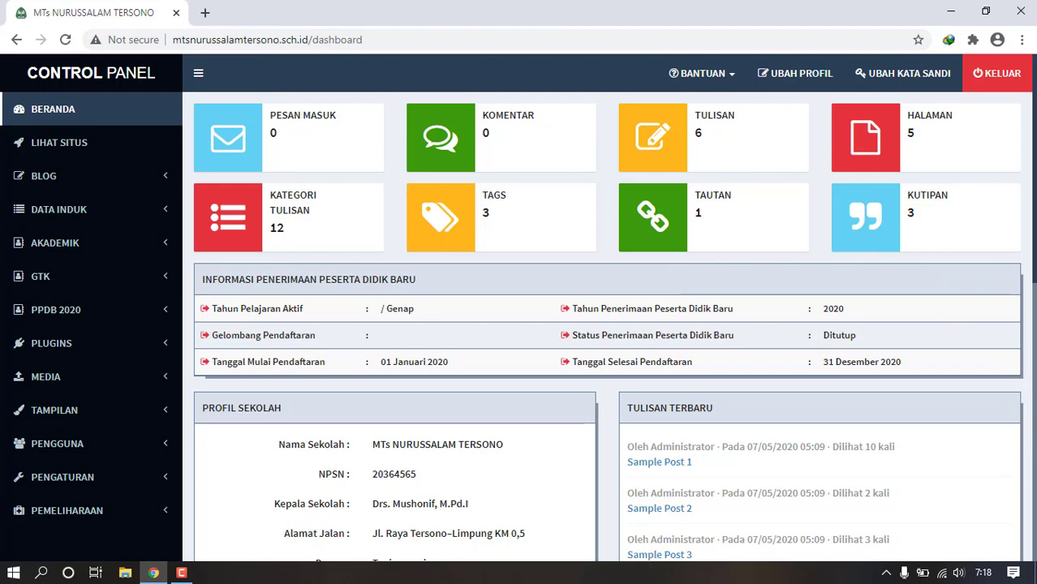
mouse_move(1034, 185)
mouse_down()
mouse_move(1034, 210)
mouse_move(1034, 185)
mouse_up()
click(168, 510)
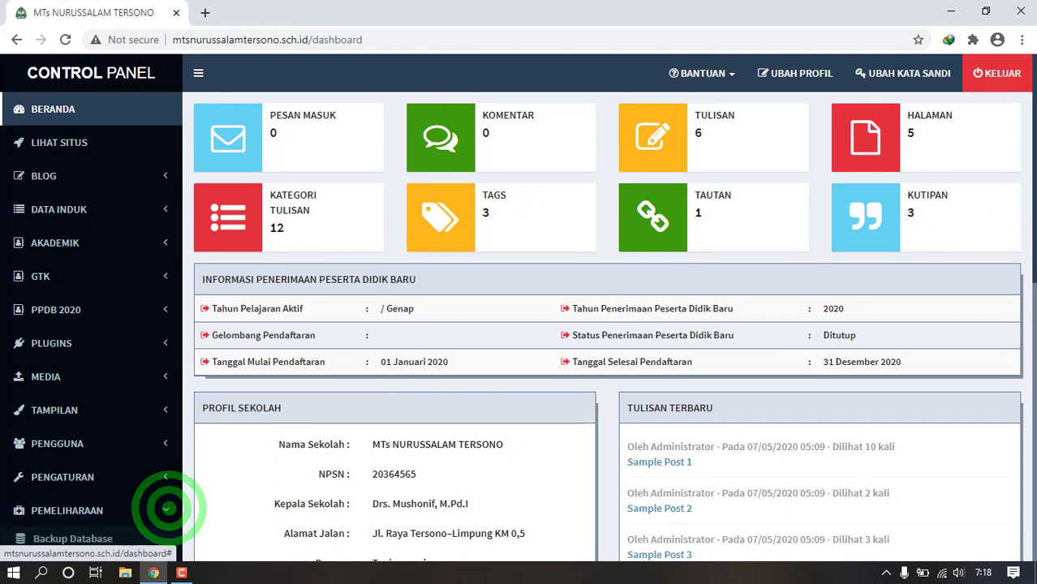
drag(1032, 185, 1032, 196)
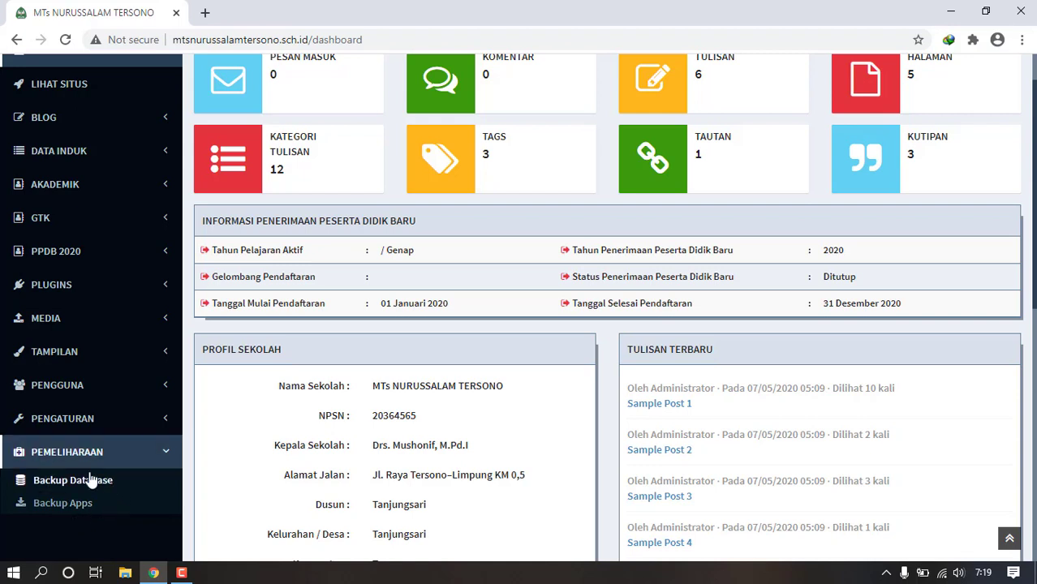
click(167, 428)
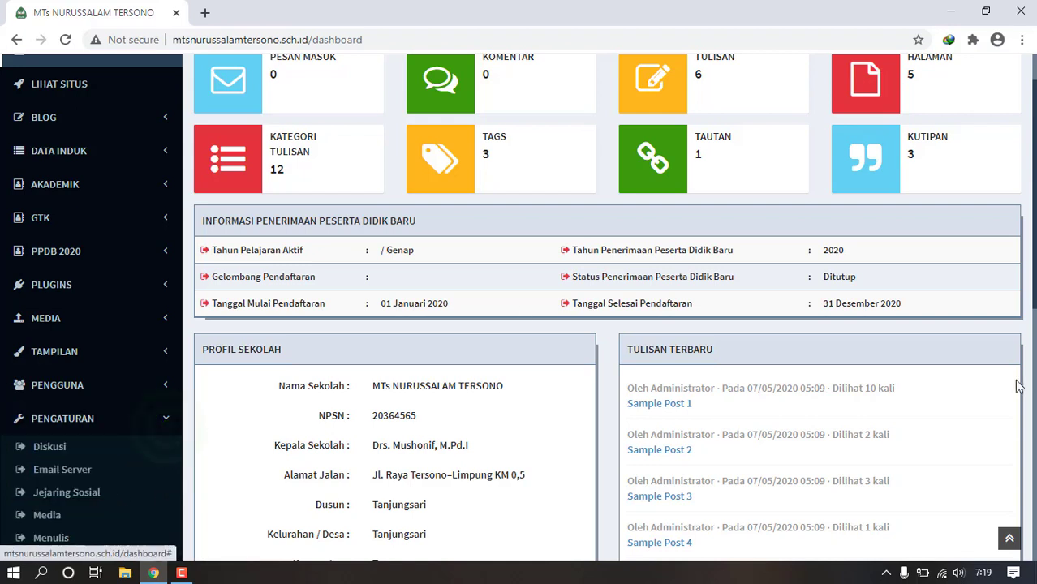
drag(1031, 247, 1035, 329)
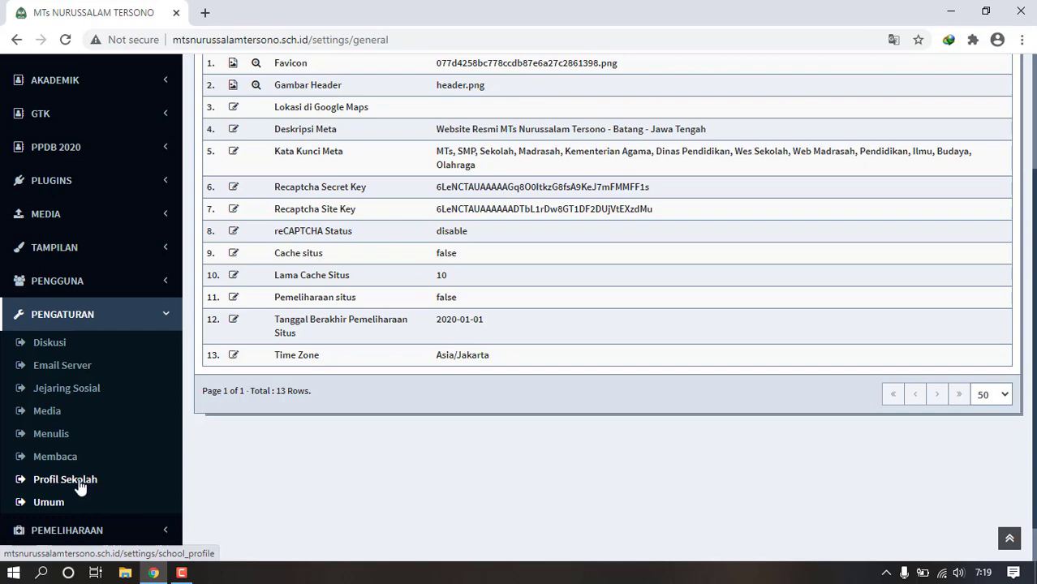
- Change the school profile's Kota / Kabupaten value to Batang
click(77, 484)
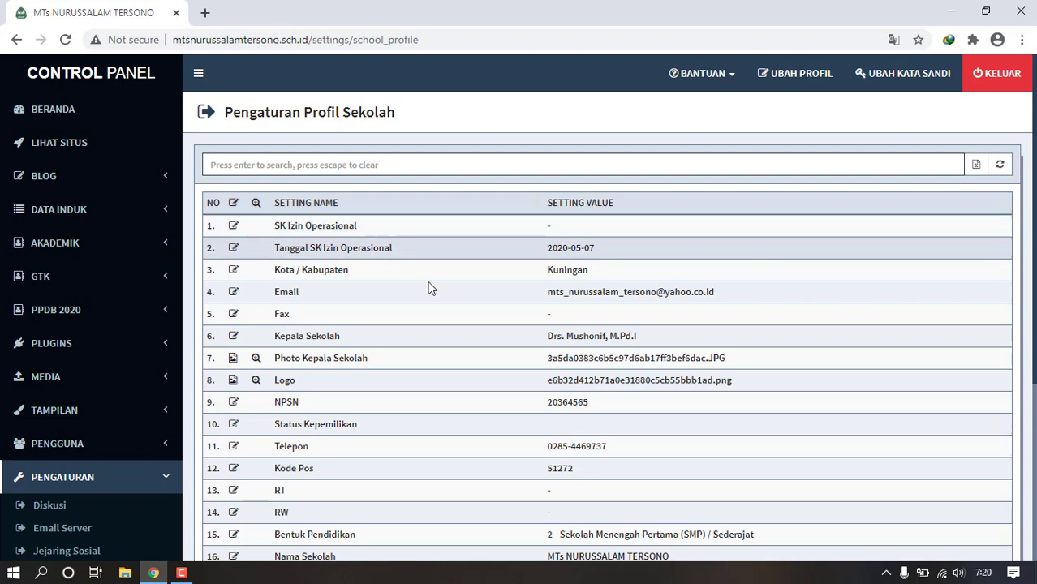
click(235, 276)
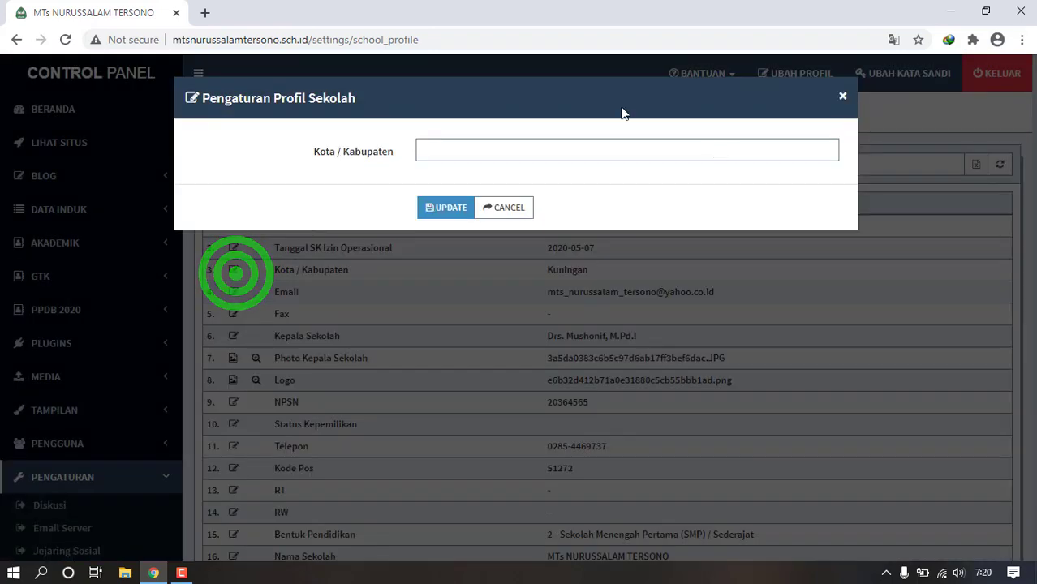
click(614, 140)
text(B)
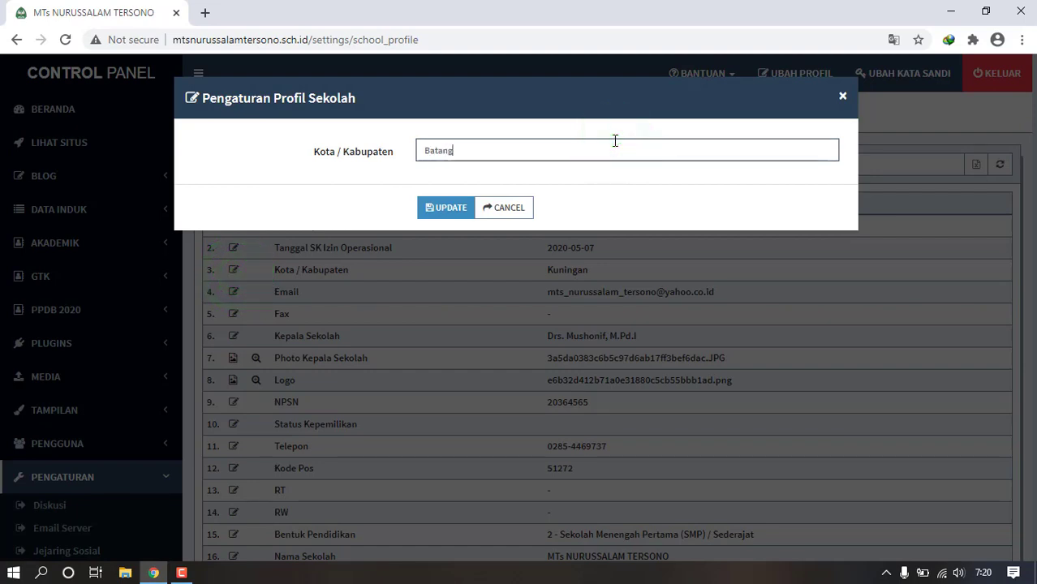
text(atang)
click(444, 207)
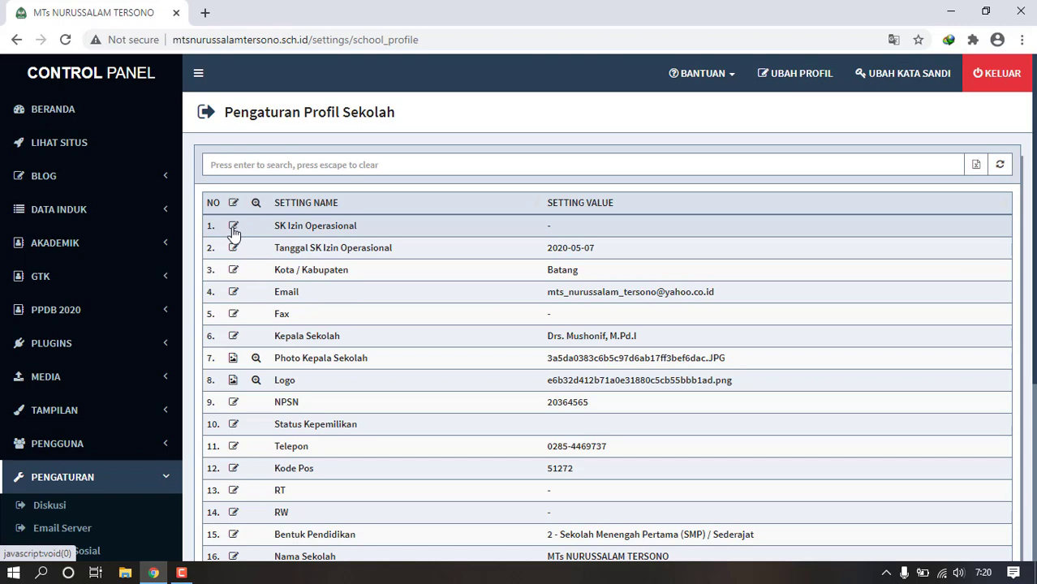
- Look at the SK Izin Operasional setting without changes, then open the Membaca reading settings
click(247, 227)
click(233, 230)
click(529, 209)
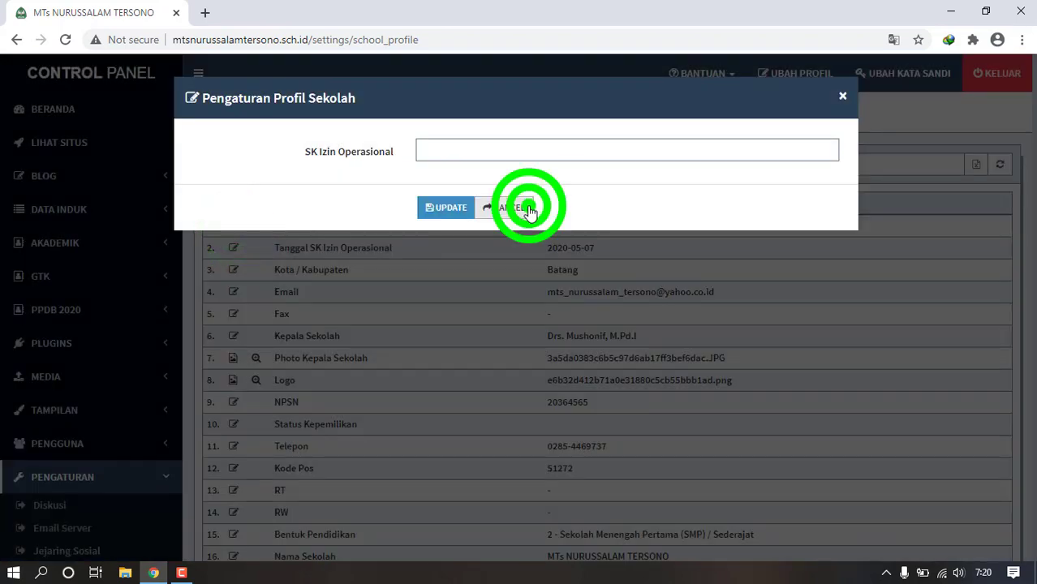
drag(1035, 201, 1035, 254)
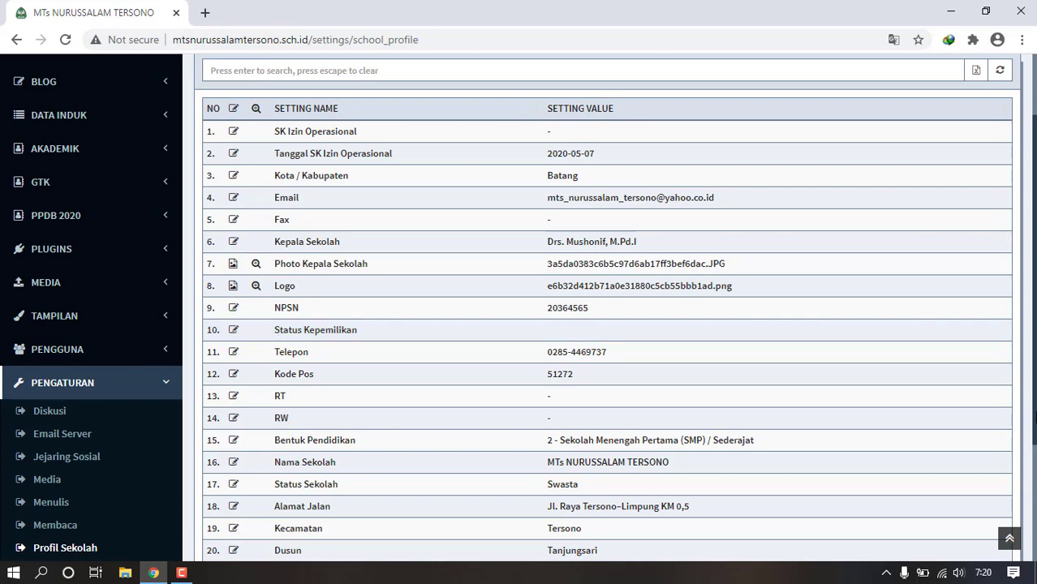
scroll(1019, 406, down, 3)
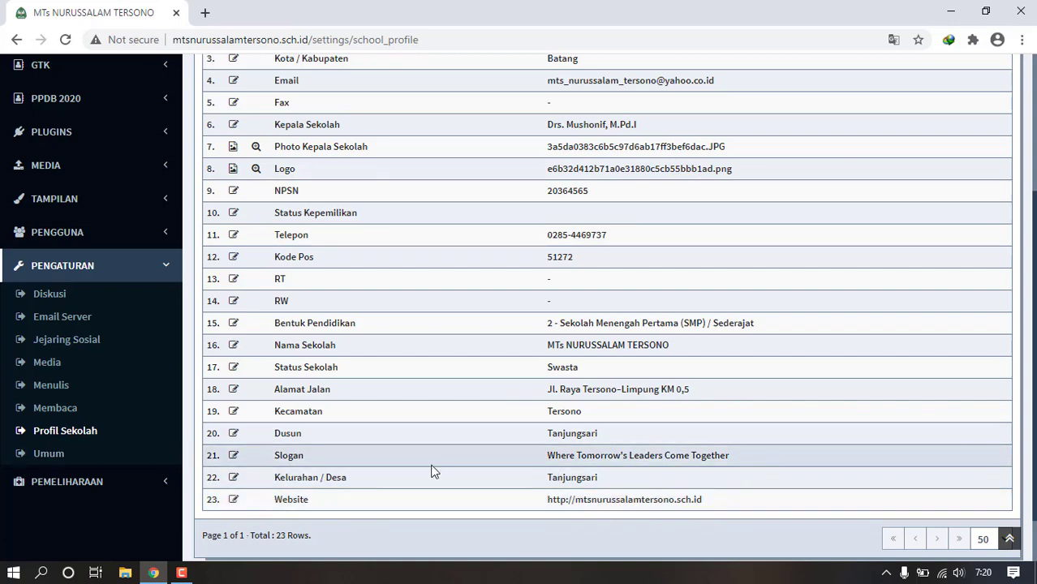
scroll(1019, 455, up, 3)
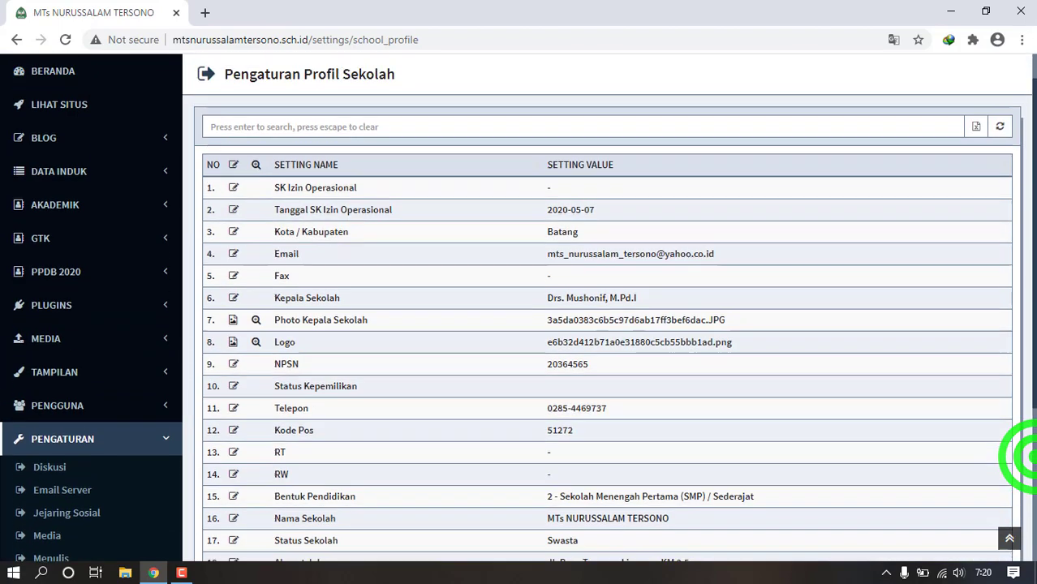
scroll(1018, 266, down, 3)
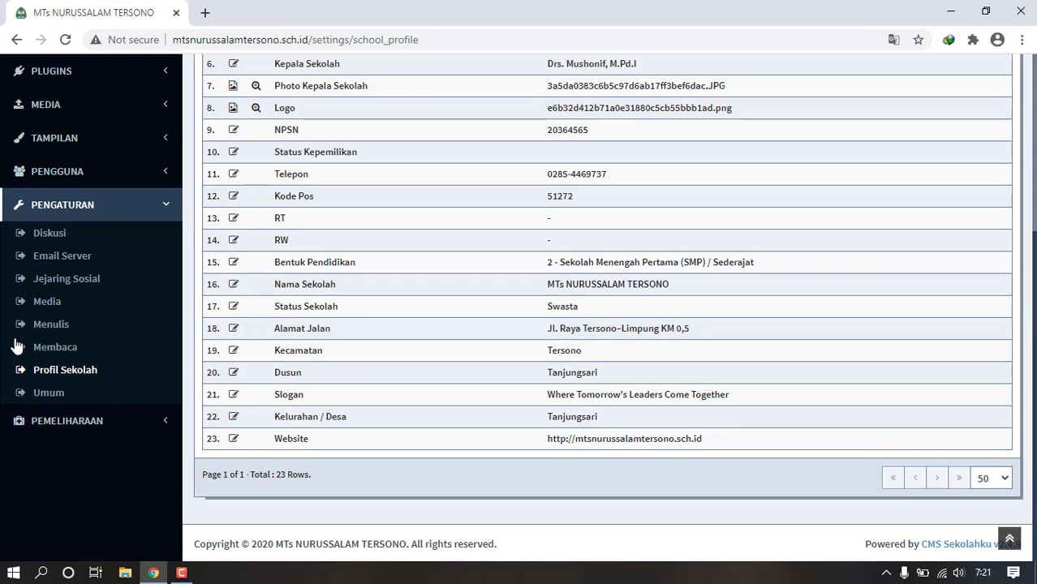
click(68, 349)
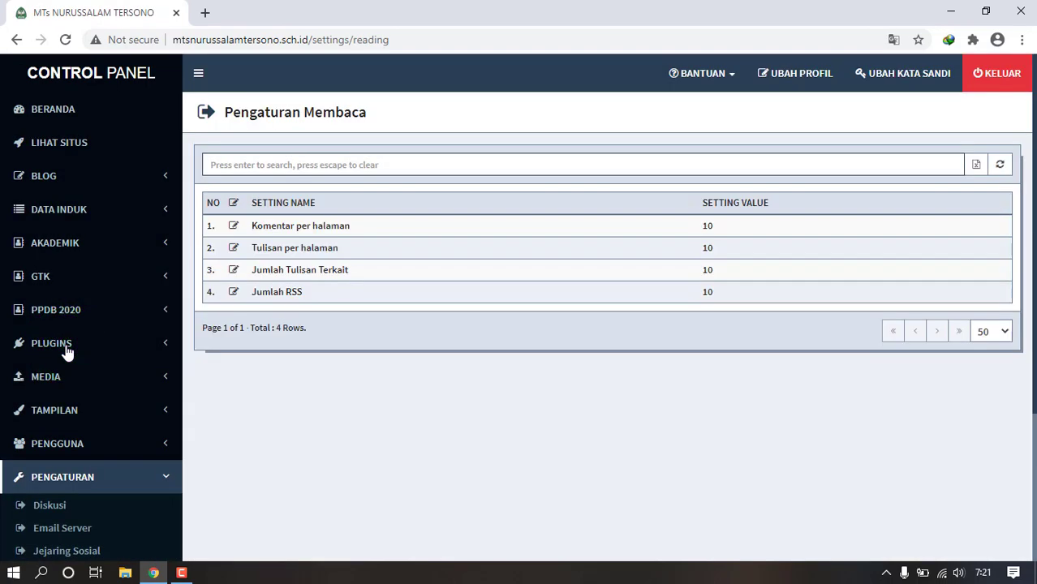
- Review the social network settings, opening the Facebook link editor and closing it unsaved
click(66, 551)
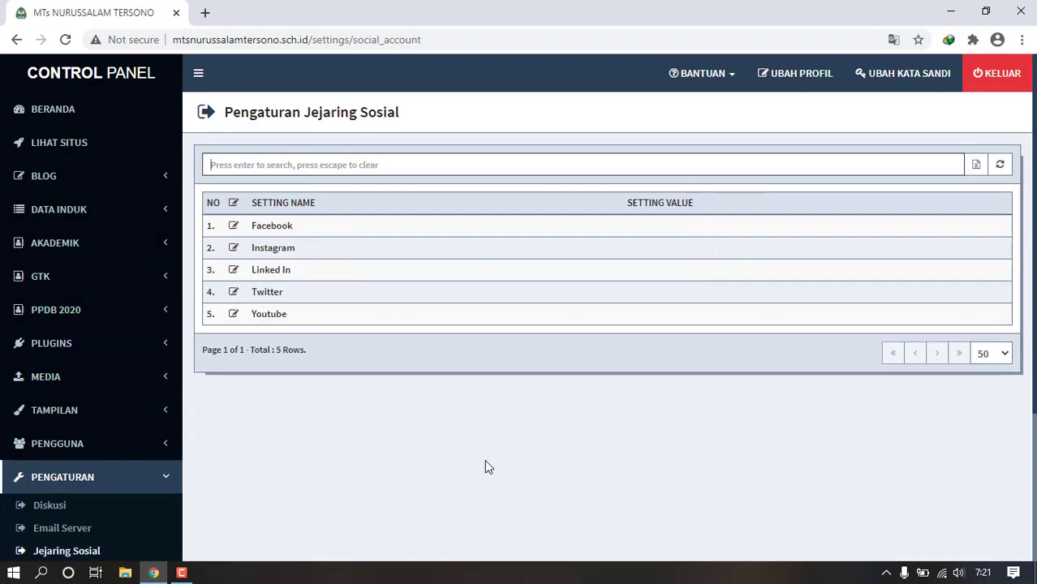
drag(1034, 91, 1029, 241)
click(79, 346)
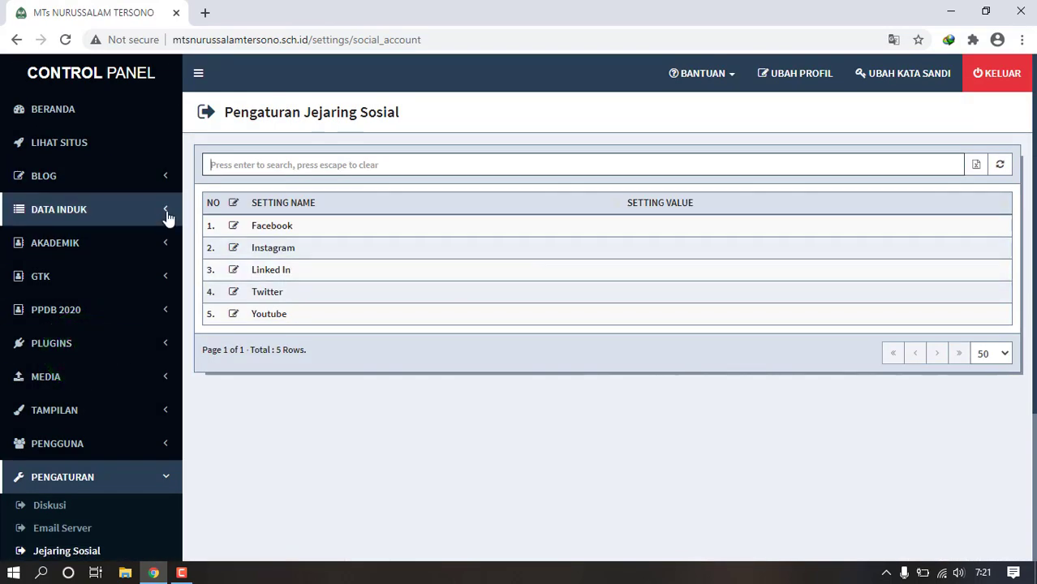
click(232, 226)
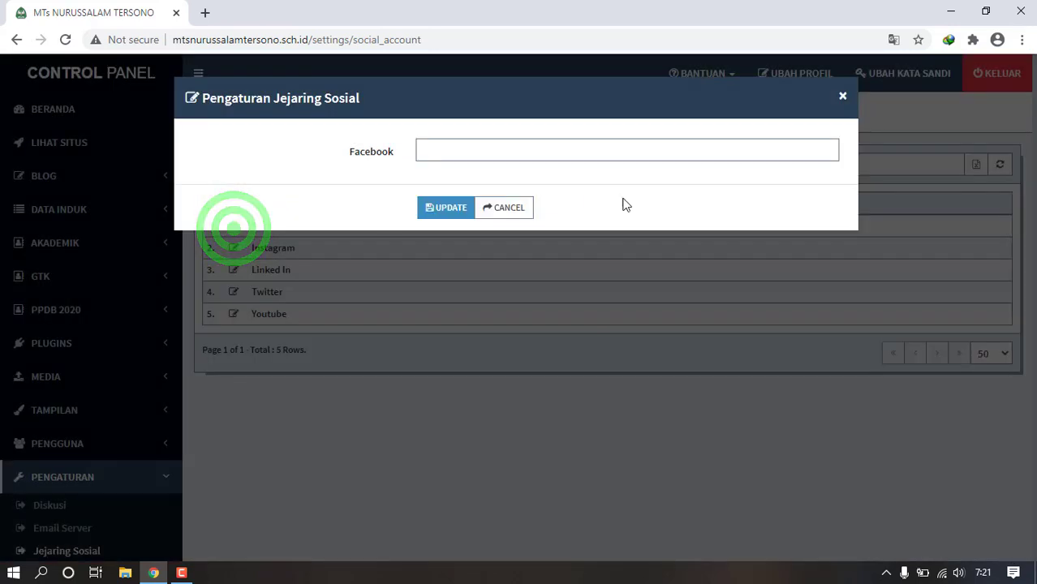
click(526, 211)
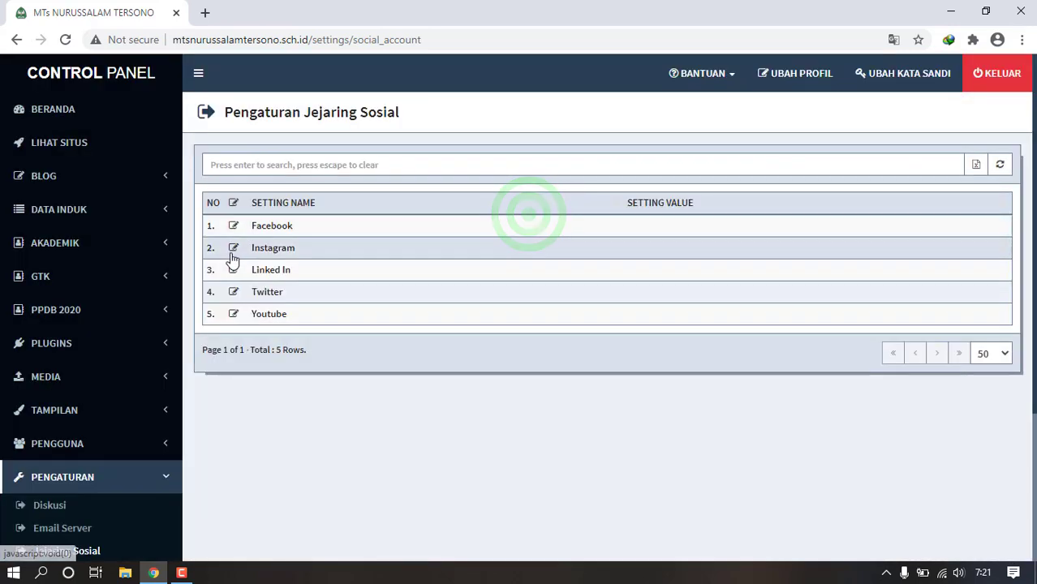
click(235, 316)
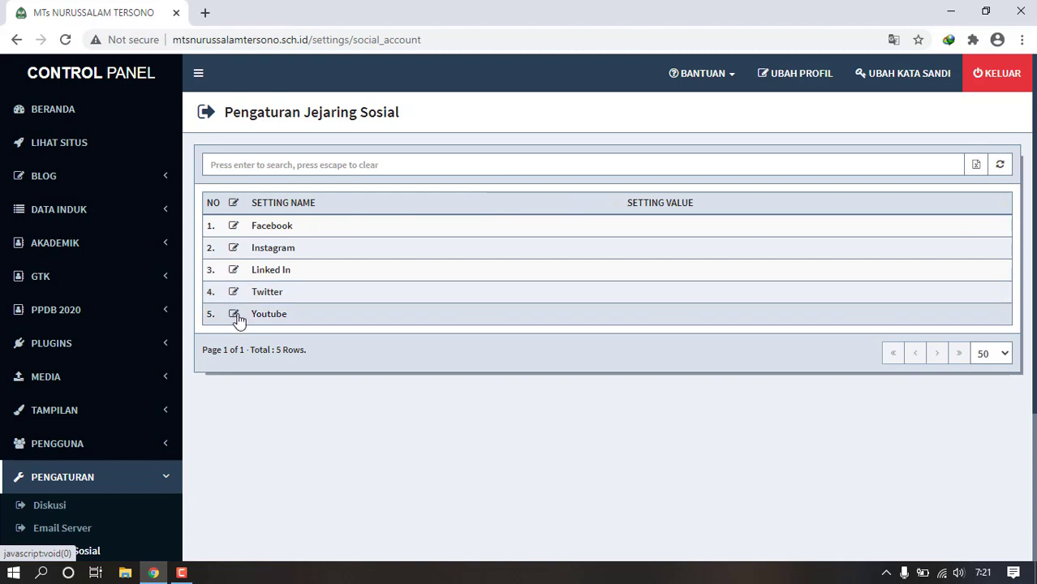
- Open the Menu page under Tampilan to view the website's menu structure
click(164, 457)
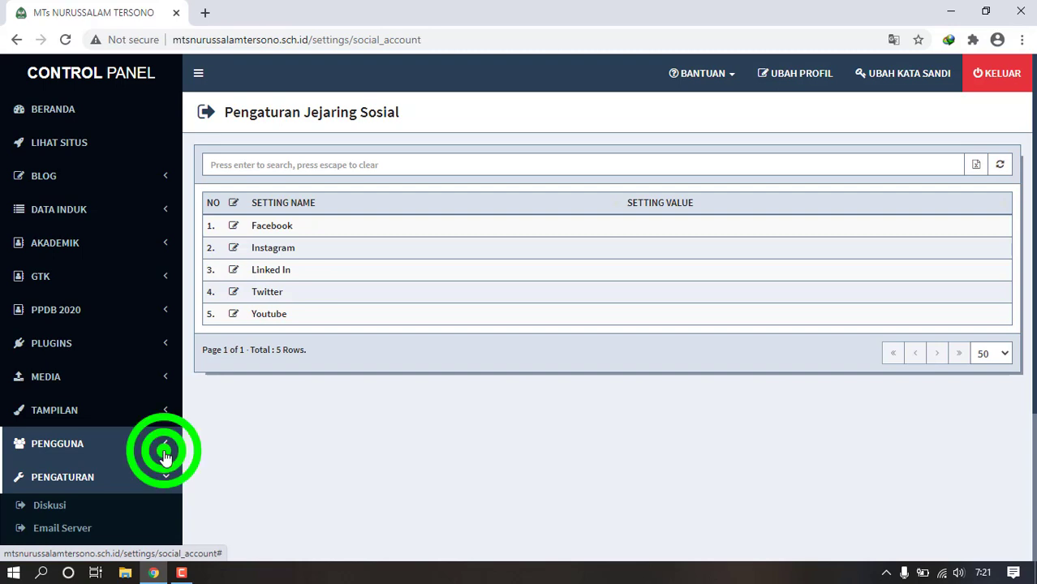
drag(1035, 310, 1035, 342)
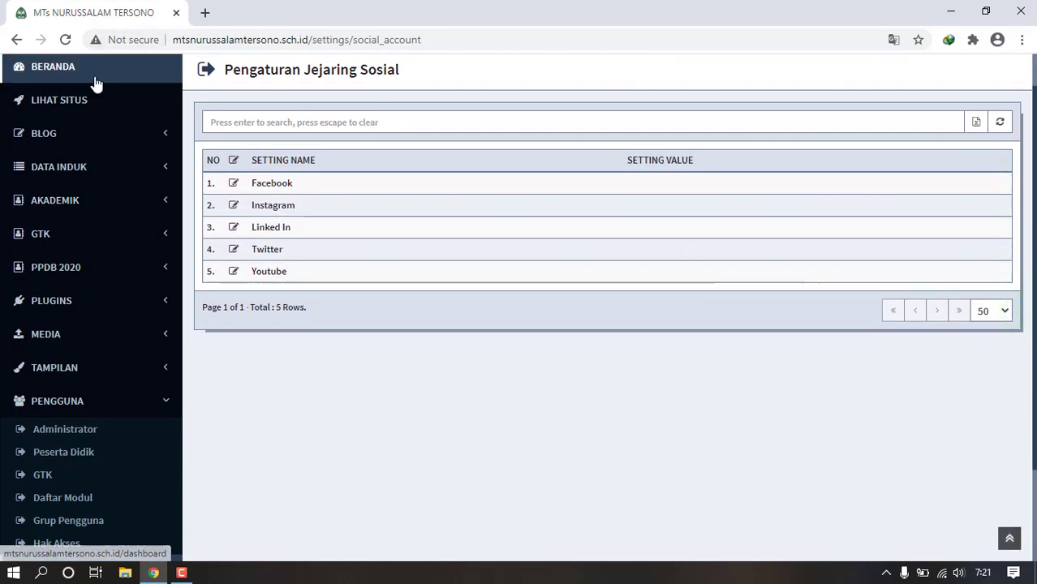
click(160, 358)
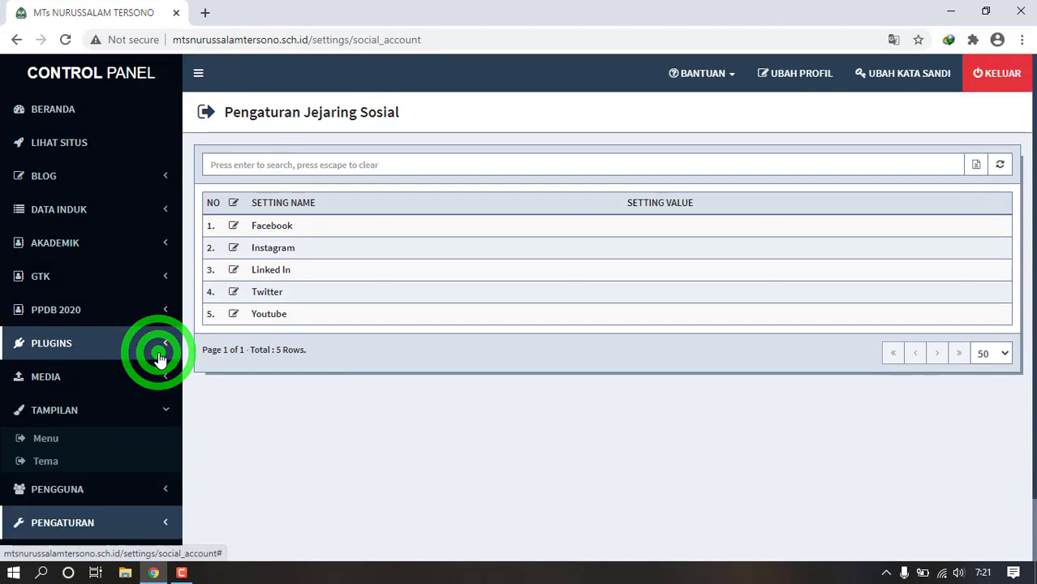
click(47, 442)
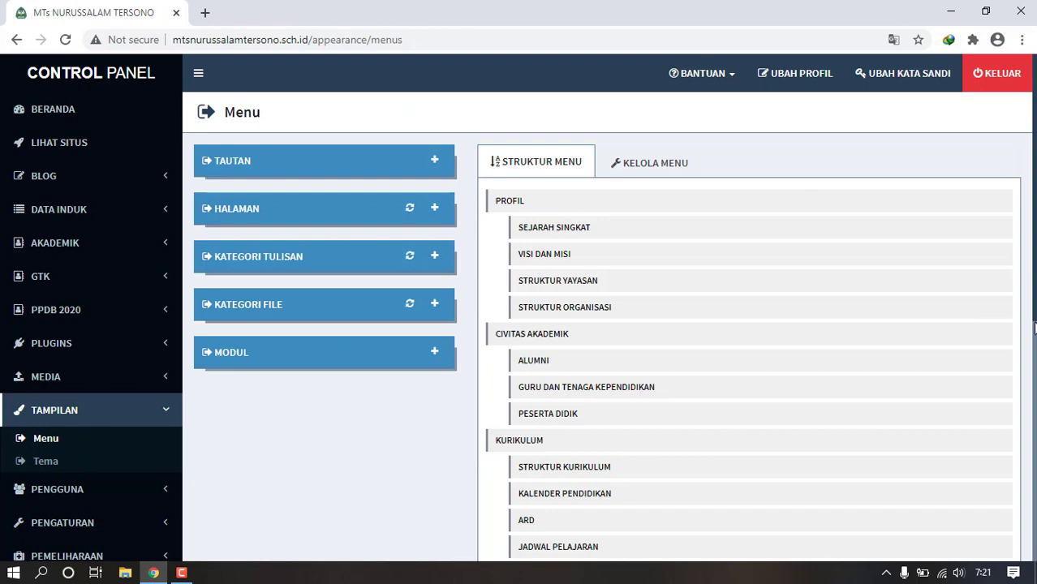
- Load the school's public website (mts) in a new tab, then return to the Menu page
click(1034, 300)
scroll(1031, 301, up, 1)
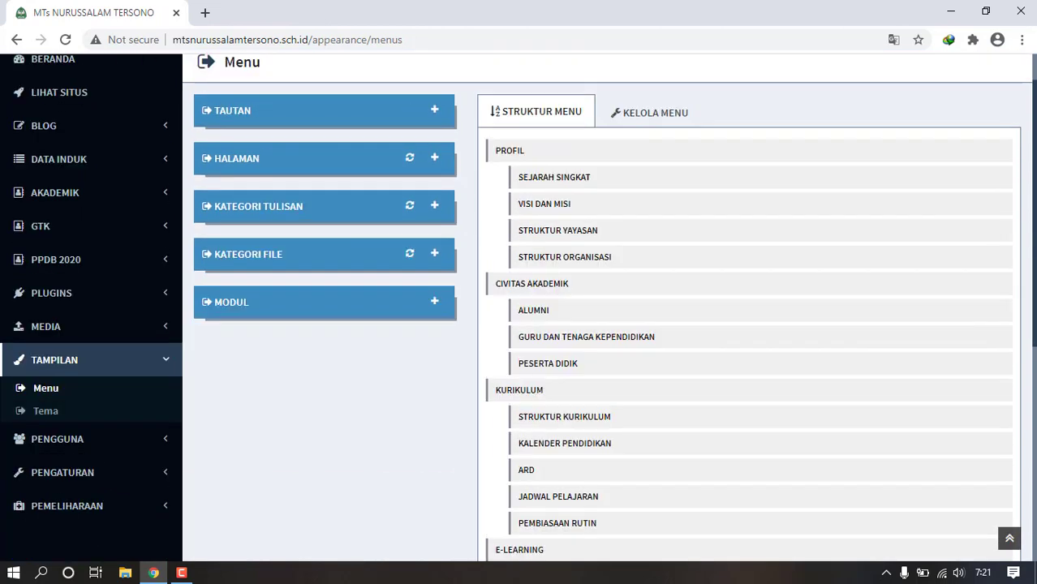
click(207, 19)
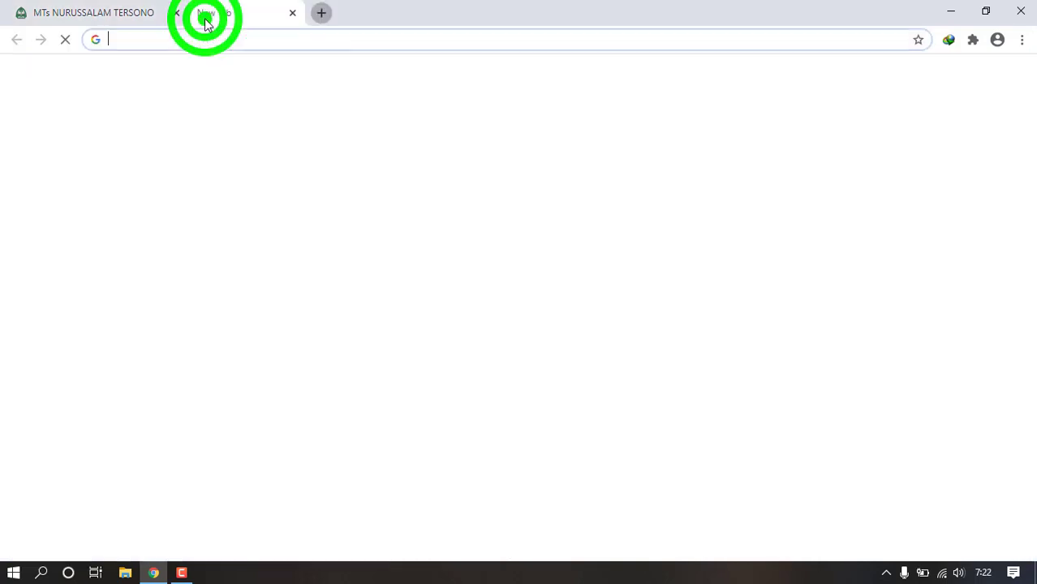
text(mts)
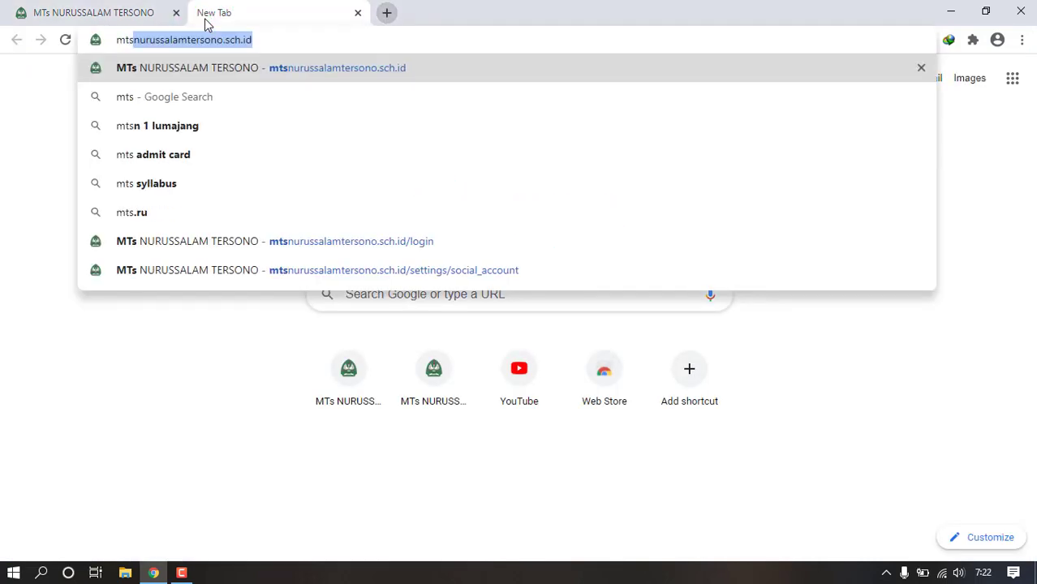
key(Return)
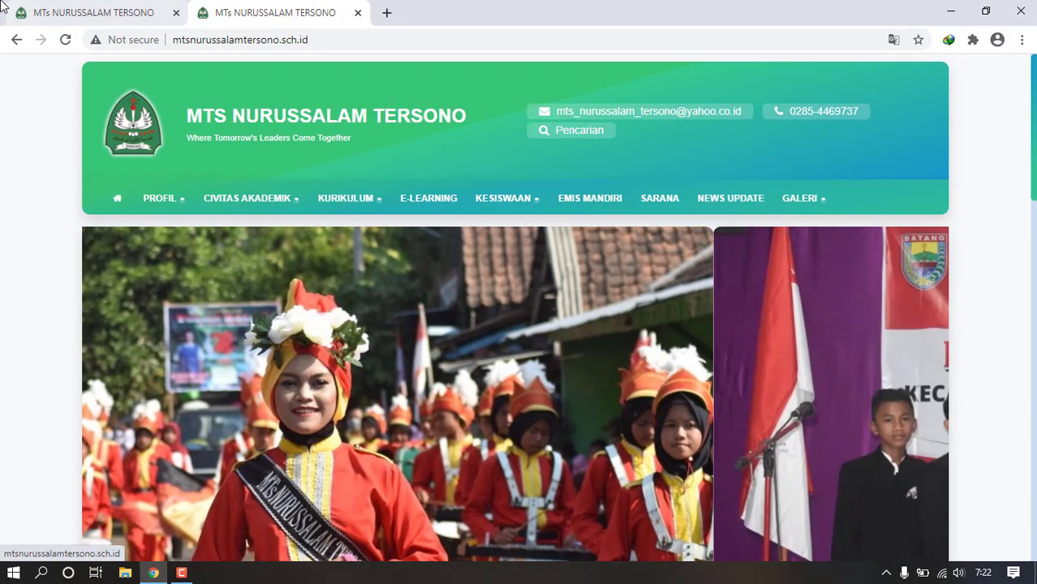
click(56, 12)
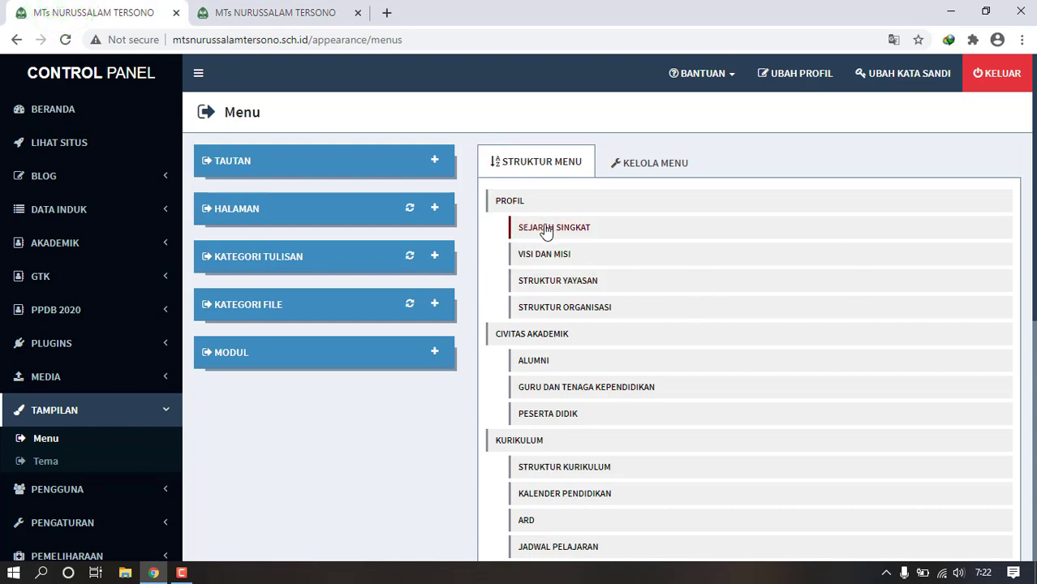
- Try moving Sejarah Singkat and the Profil group in Struktur Menu, leaving the order unchanged
drag(545, 223, 526, 313)
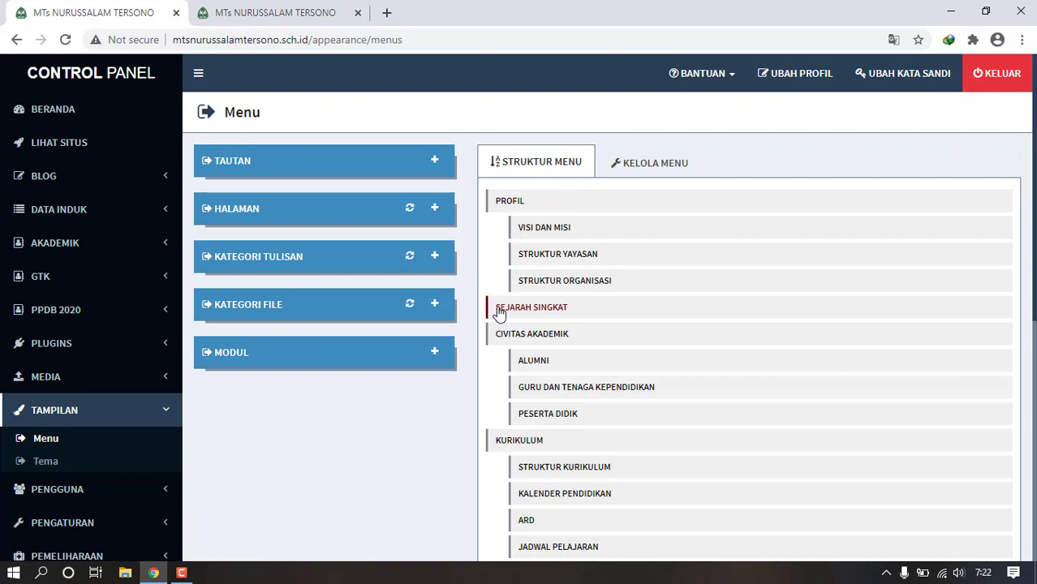
drag(499, 313, 540, 234)
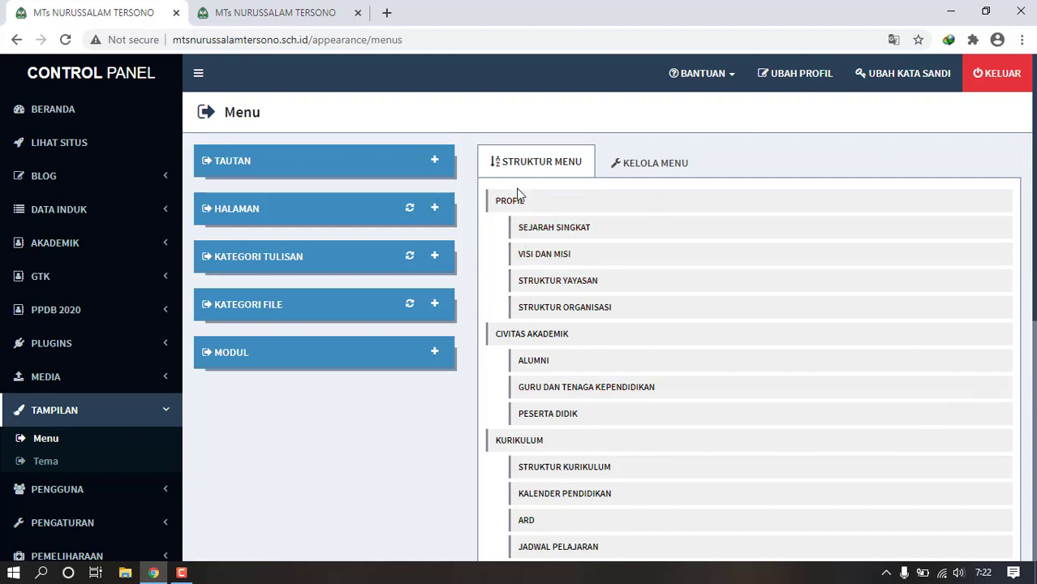
mouse_move(519, 203)
mouse_down()
mouse_move(512, 317)
mouse_move(527, 428)
mouse_move(543, 336)
mouse_move(517, 309)
mouse_move(519, 201)
mouse_up()
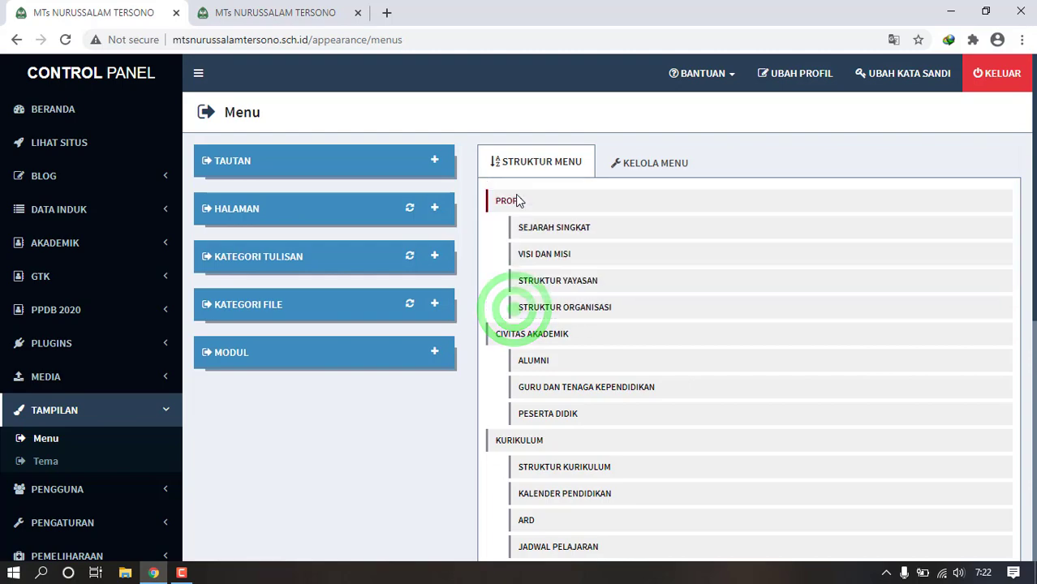
- Switch between the Kelola Menu table of all menu items and the structure tree
click(648, 162)
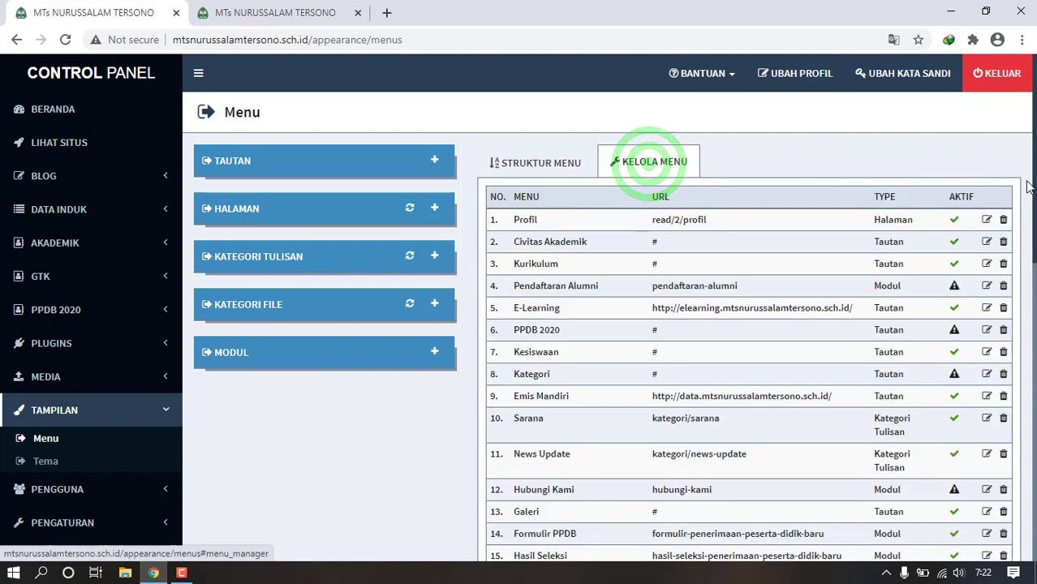
drag(1027, 183, 1026, 203)
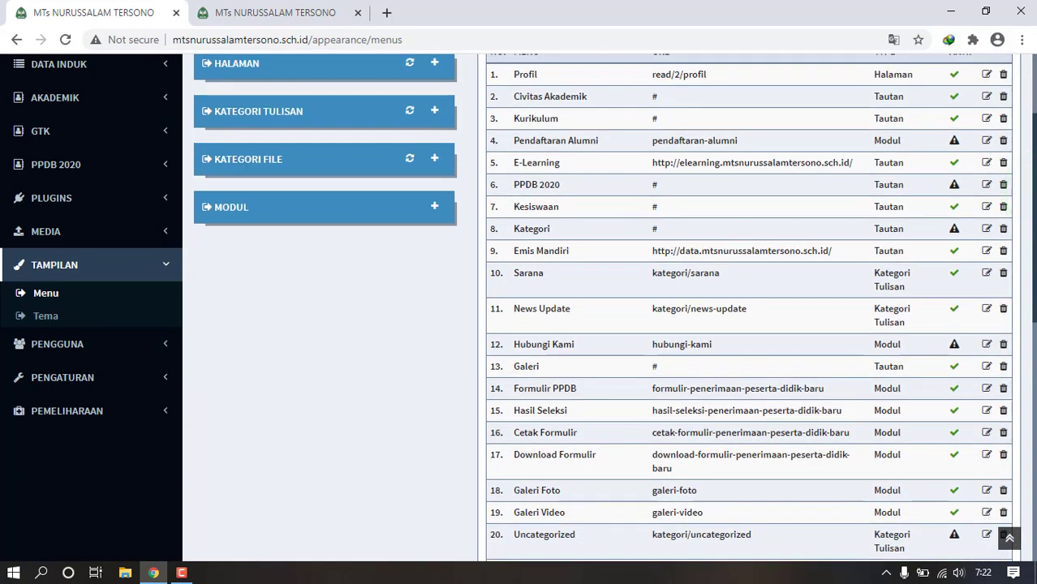
drag(1035, 250, 1033, 122)
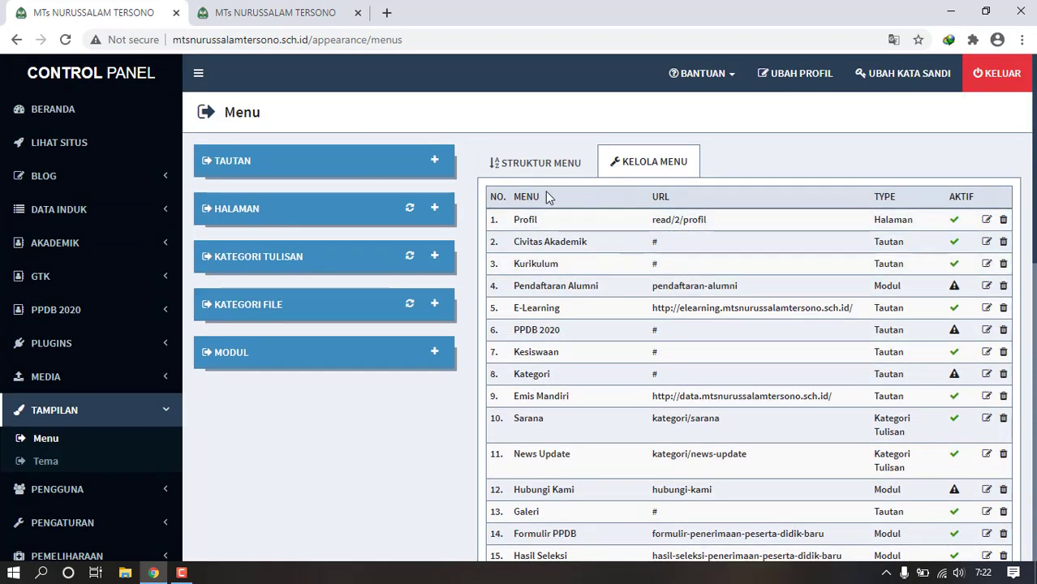
click(532, 167)
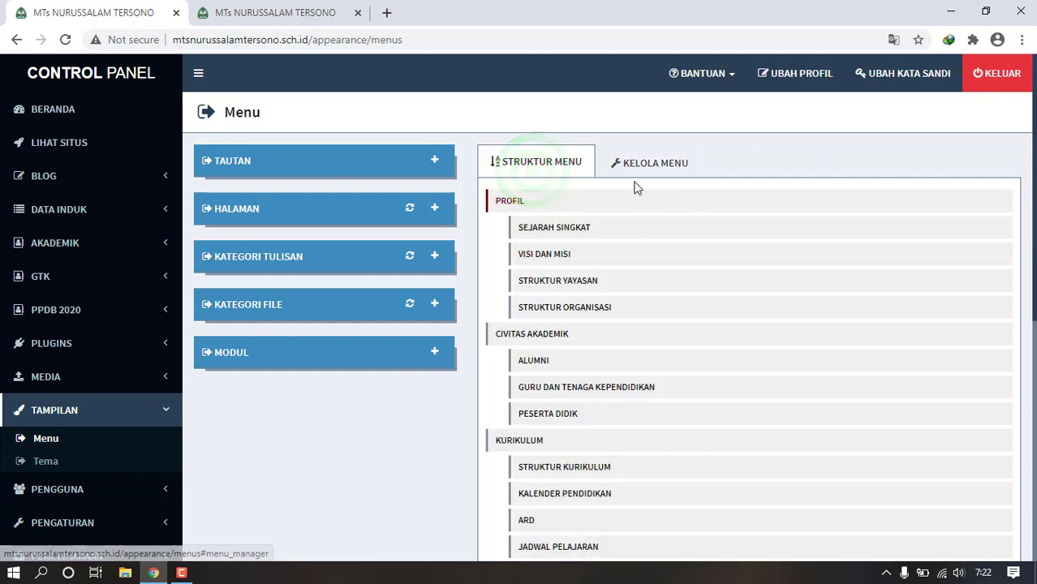
click(634, 153)
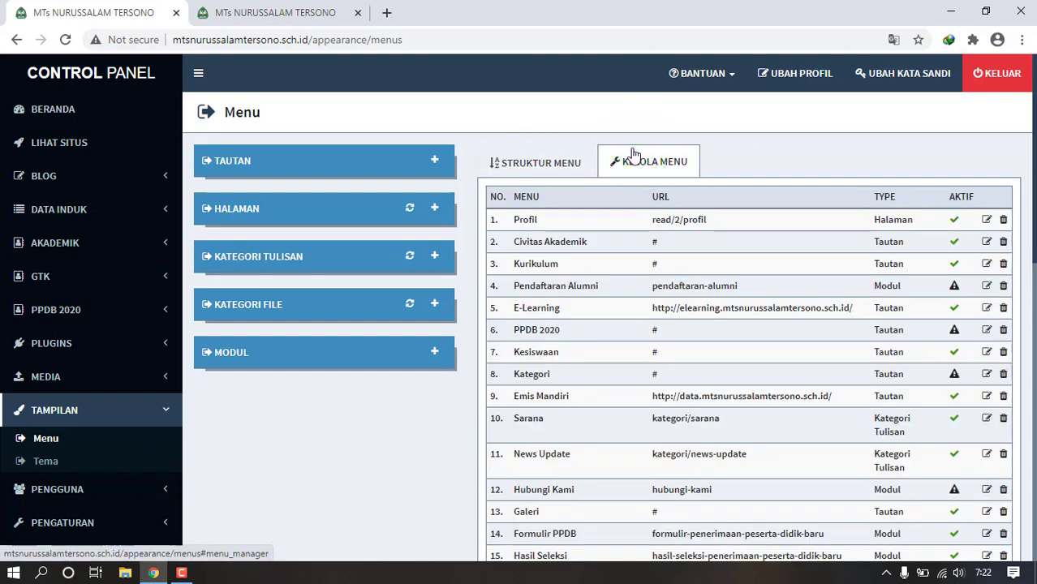
click(551, 161)
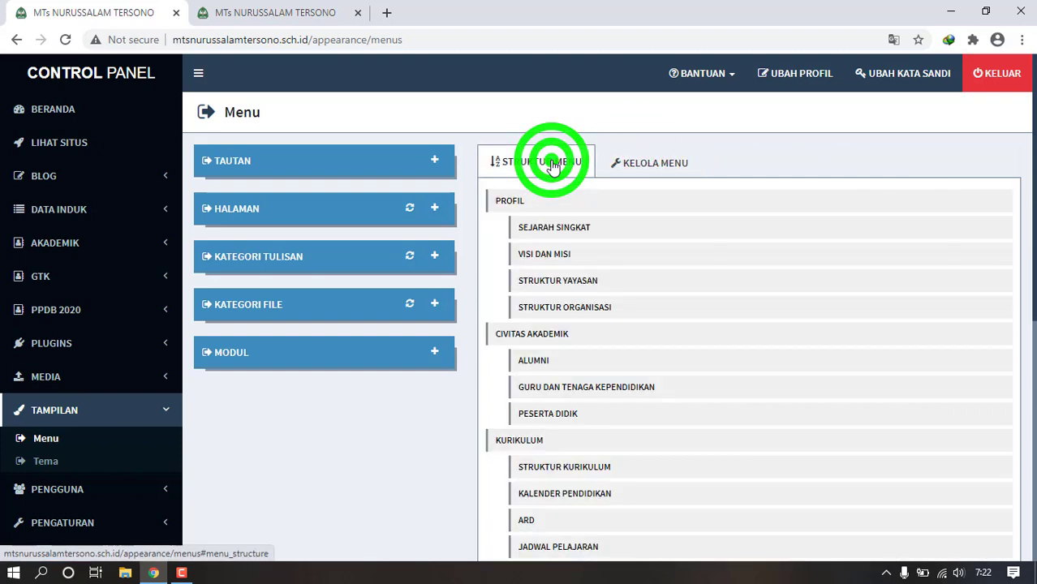
click(621, 163)
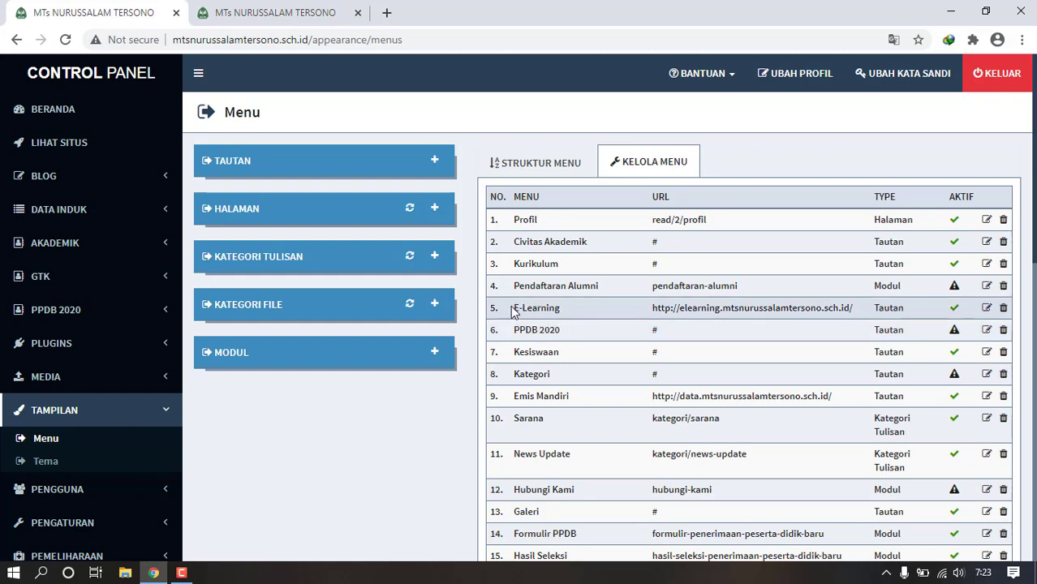
- Inspect the E-Learning item's edit form without saving, then expand the Tautan add-link form
click(987, 310)
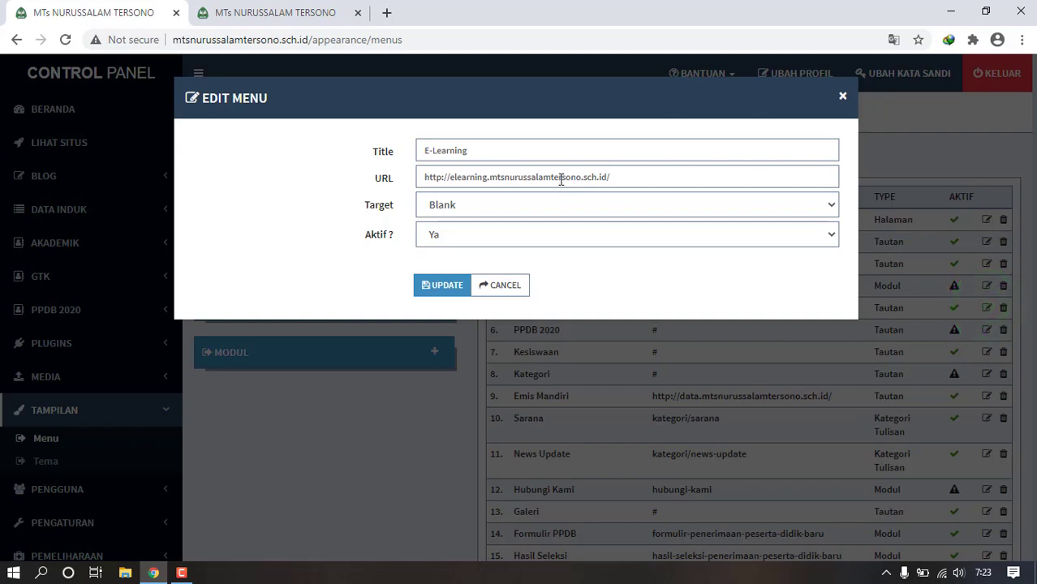
click(535, 244)
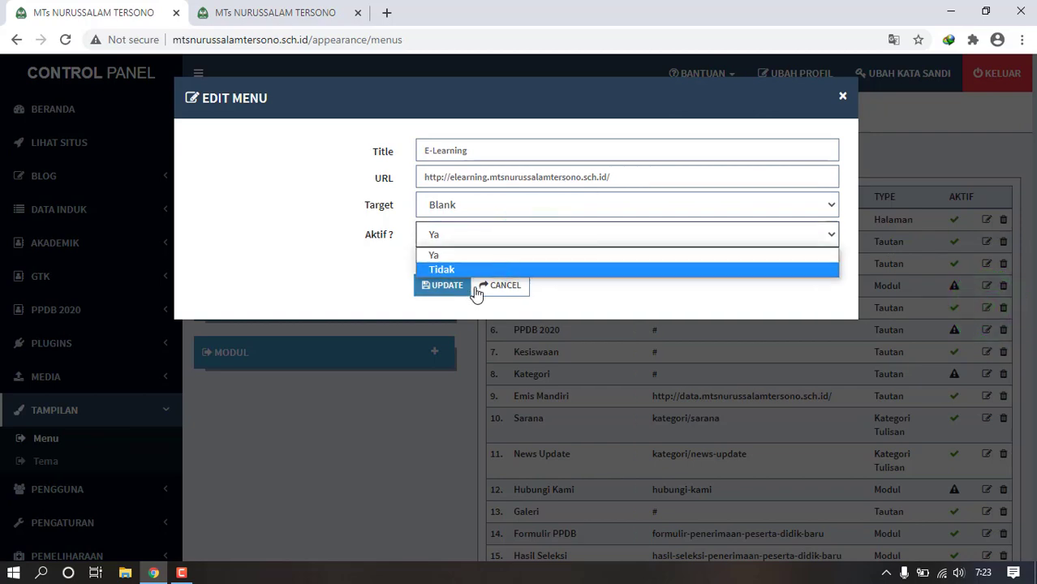
click(505, 285)
click(517, 284)
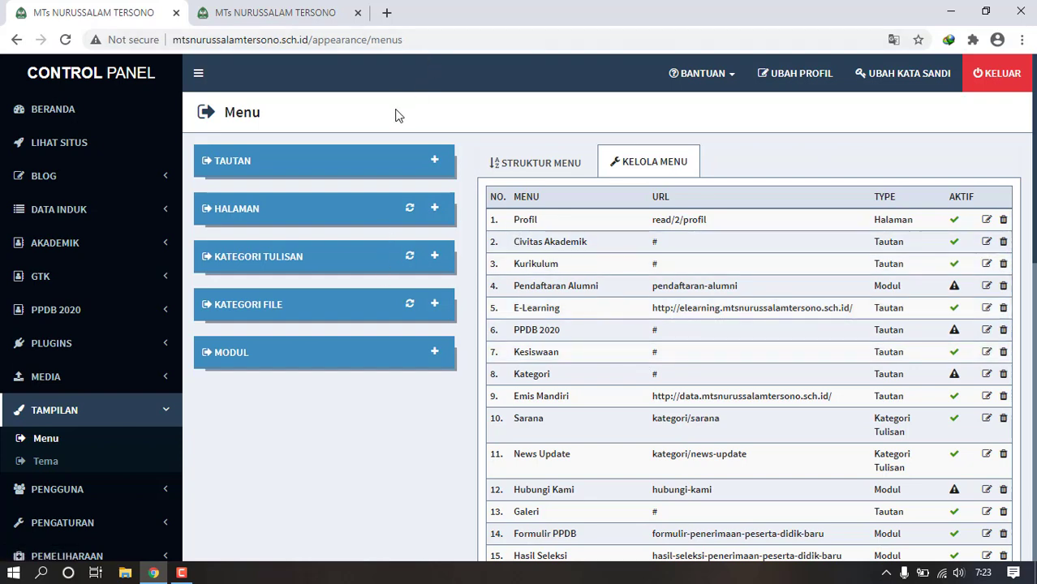
click(368, 163)
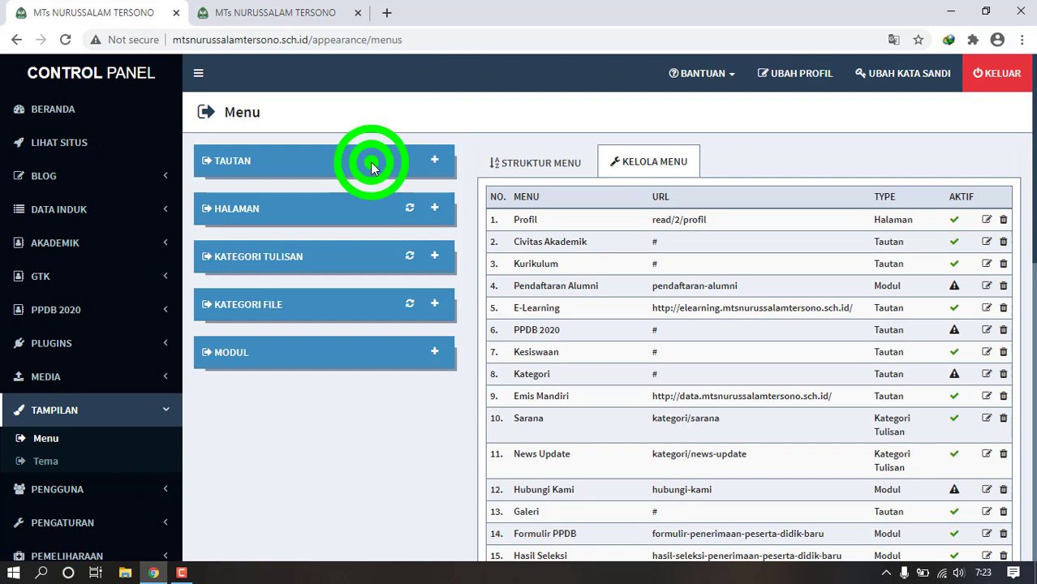
click(430, 166)
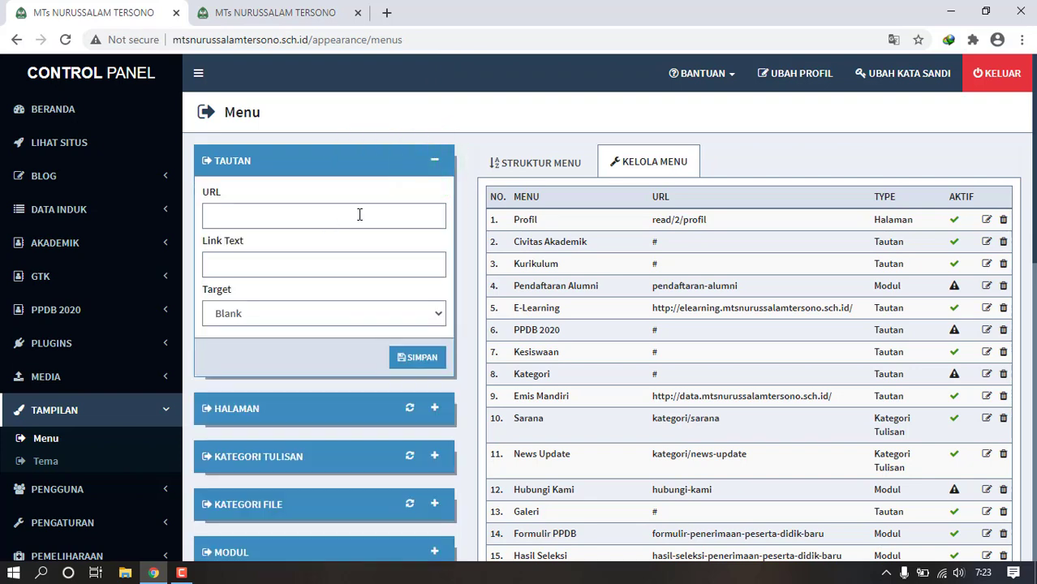
- View the menu structure tree and link URL field, then switch to the school homepage tab
click(552, 170)
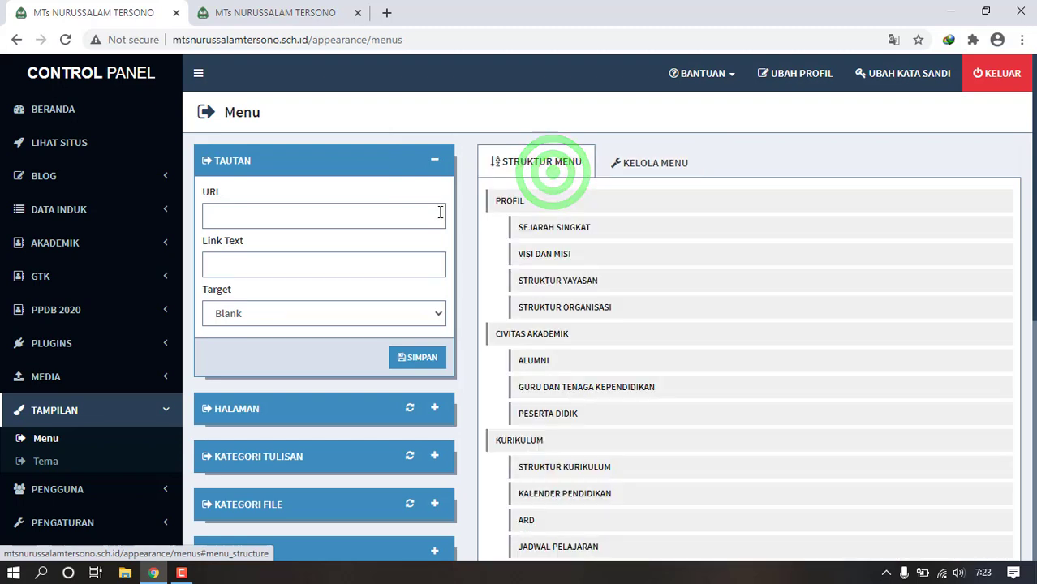
click(433, 213)
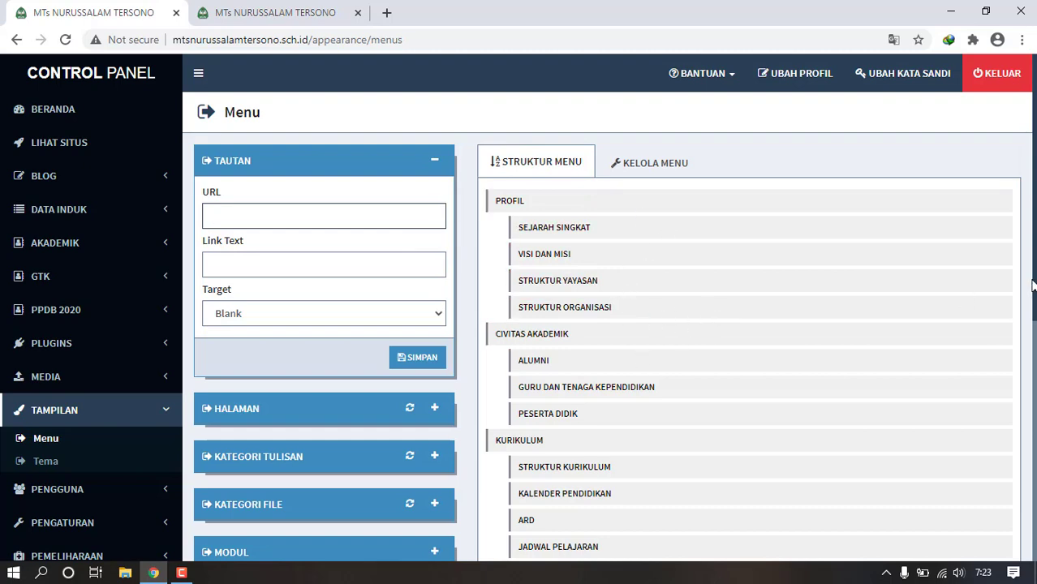
drag(1035, 261, 1034, 346)
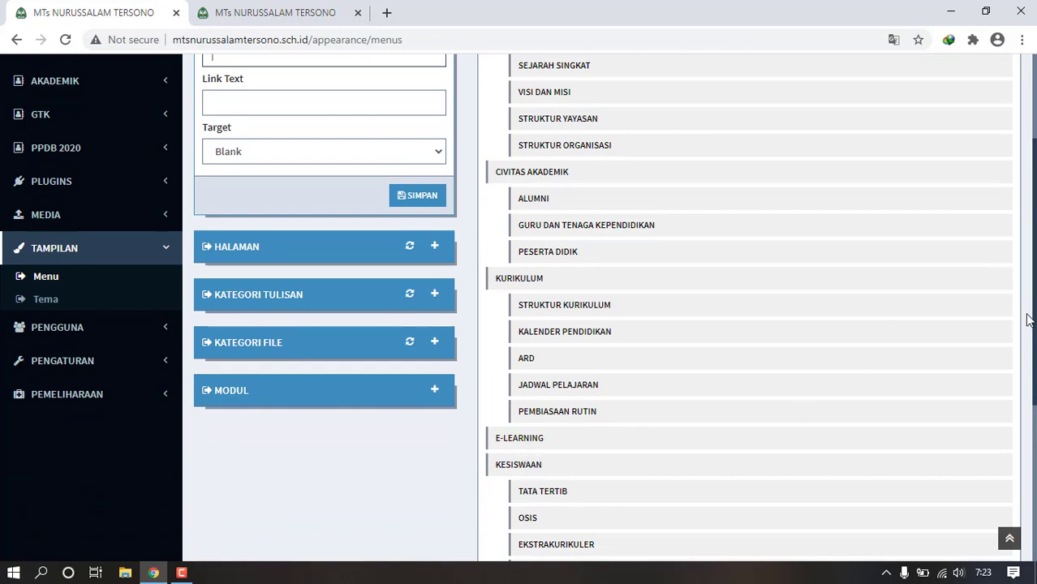
drag(1035, 325, 1035, 236)
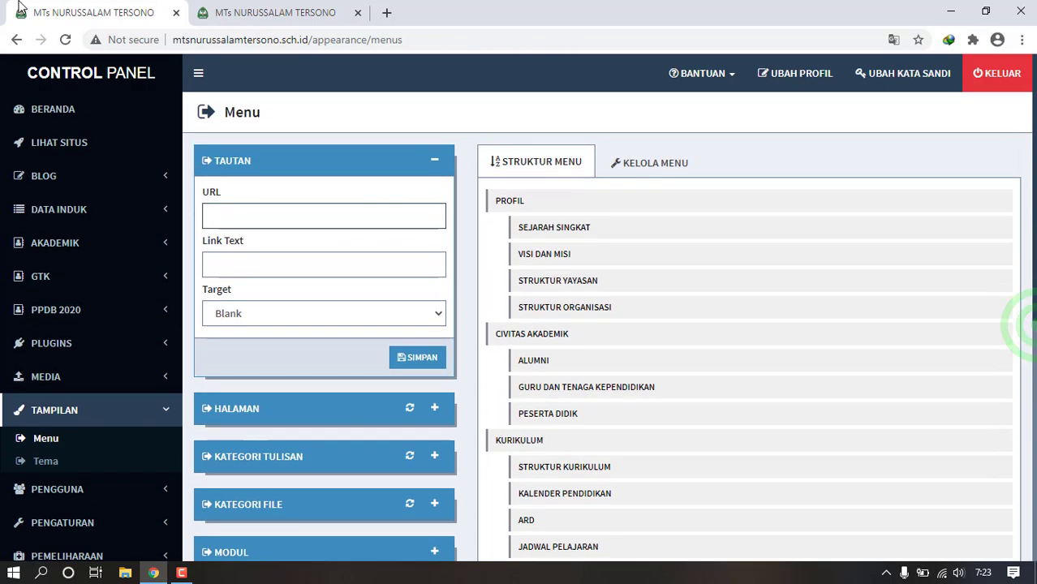
click(196, 8)
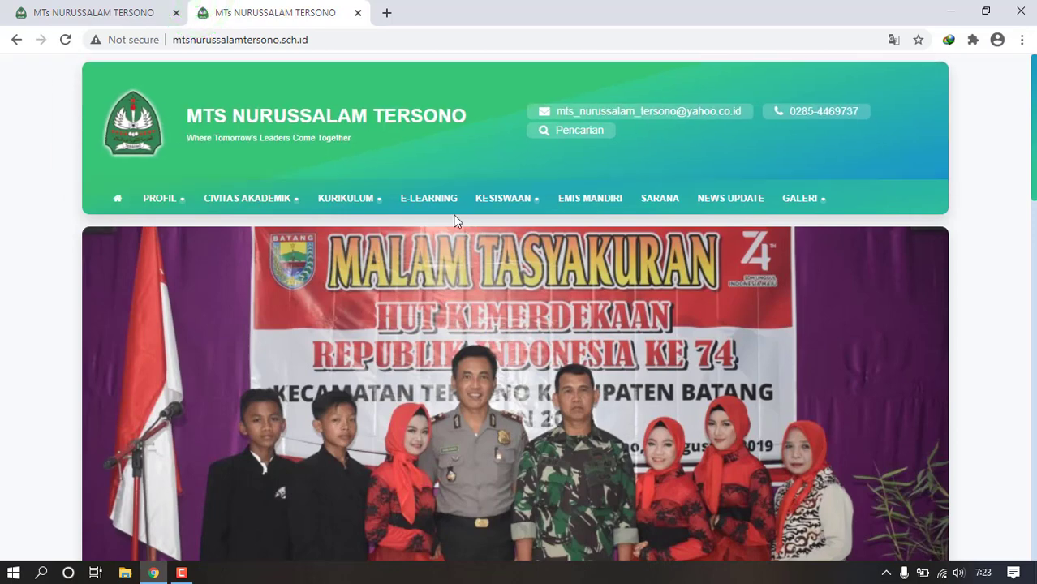
- Follow the homepage's E-LEARNING link to its login page, then return to the Menu page
click(424, 195)
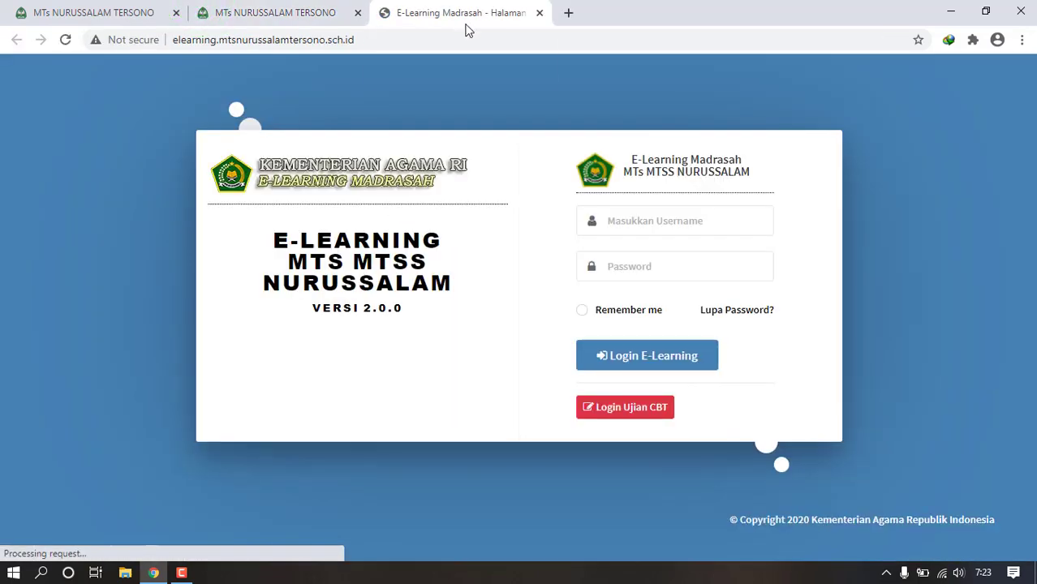
click(538, 14)
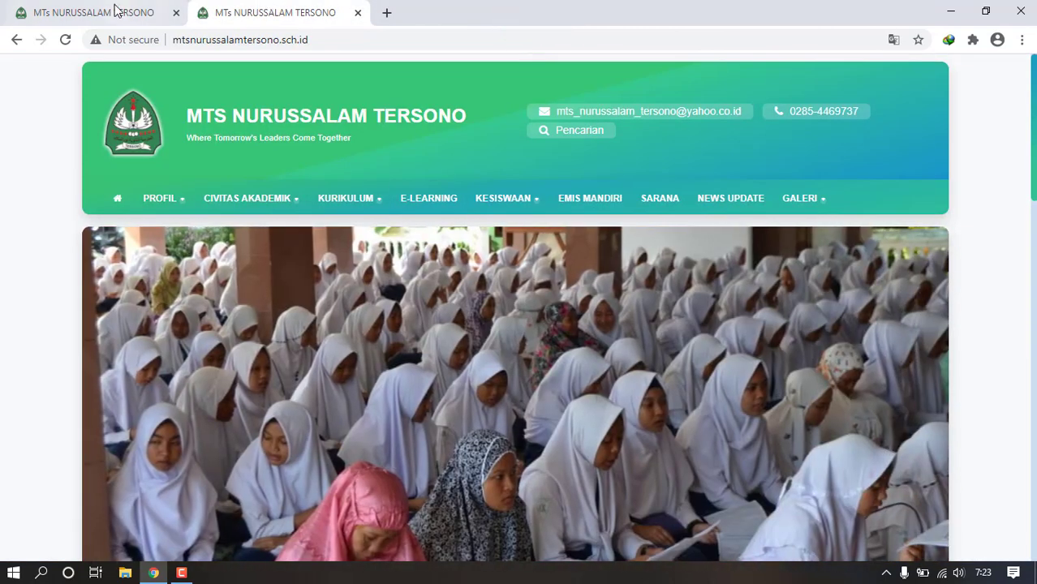
click(114, 13)
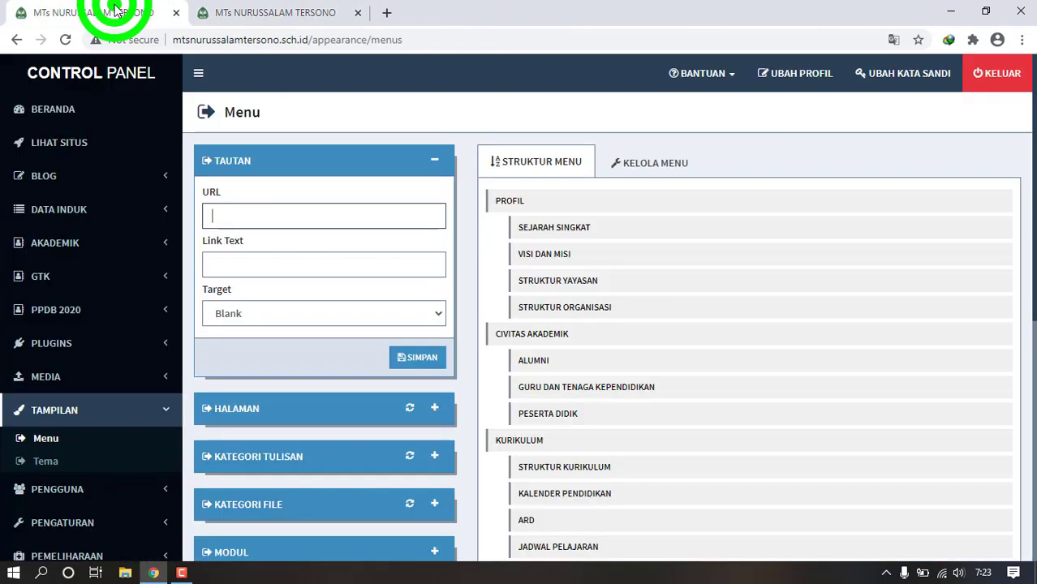
- Copy the e-learning site address into the new link's URL and start its text 'E-LE'
click(259, 212)
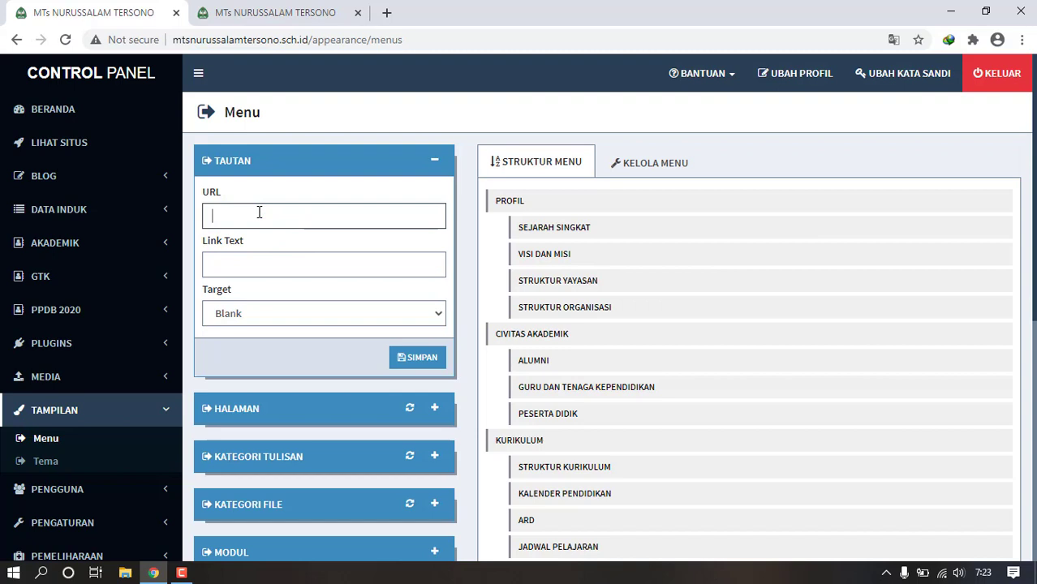
click(387, 15)
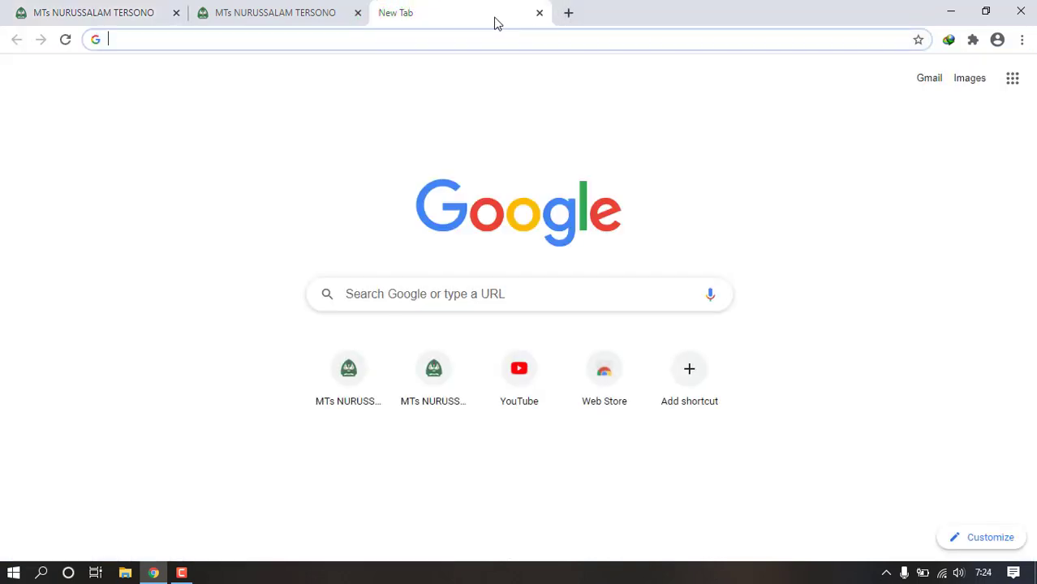
text(el)
key(Return)
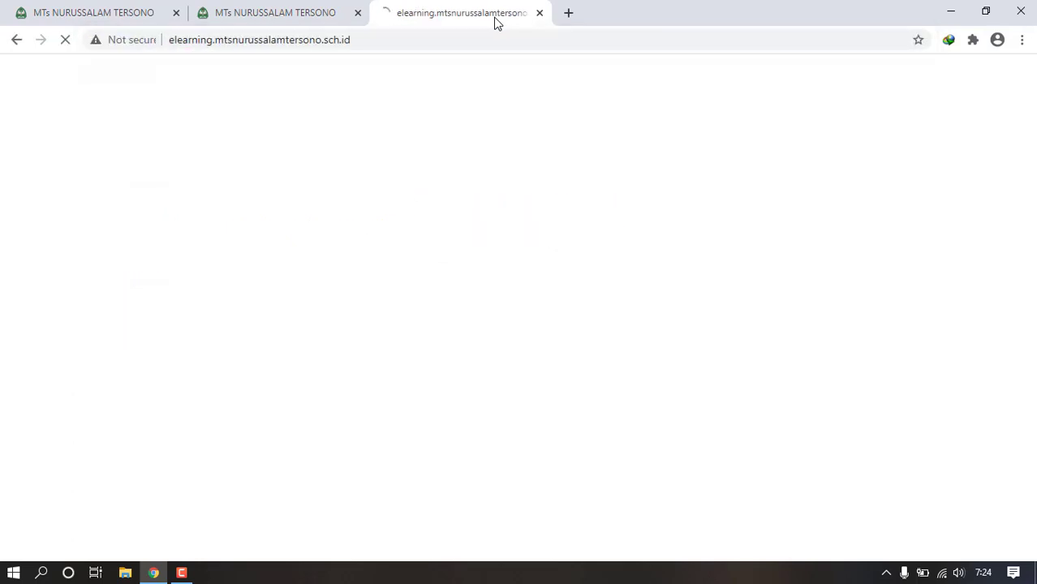
click(375, 40)
key(ctrl+c)
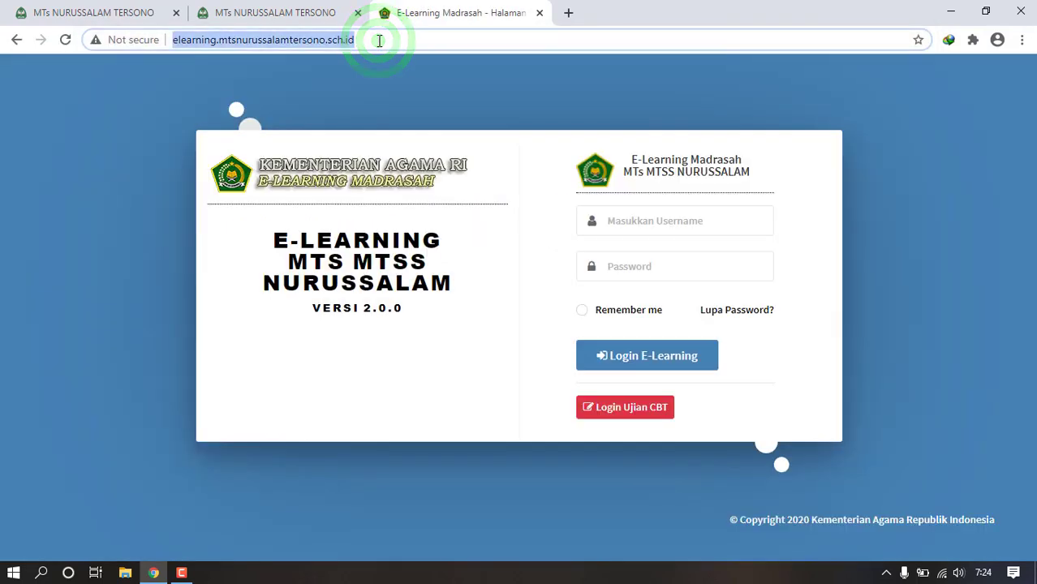
click(74, 12)
click(275, 209)
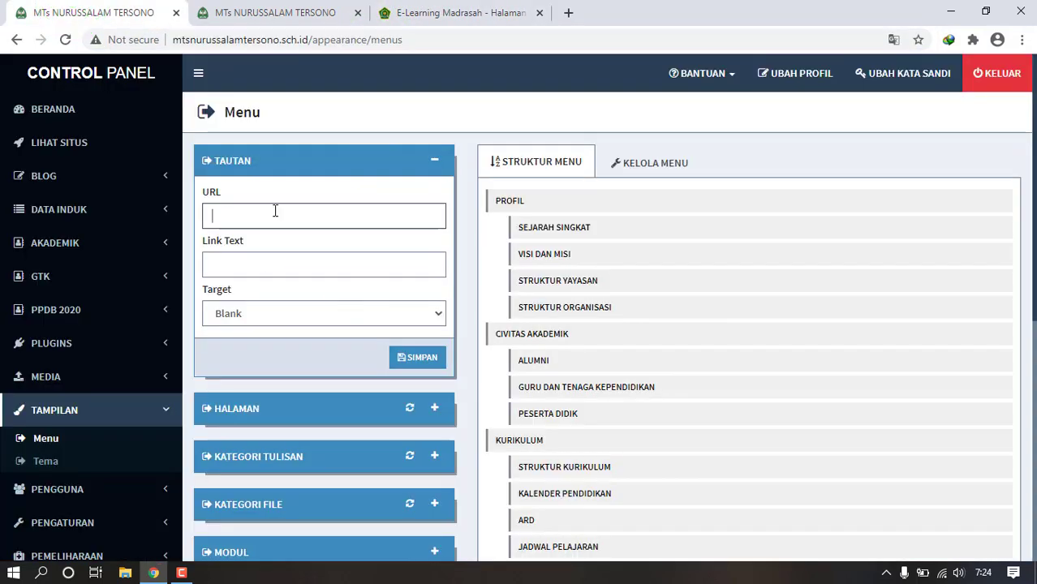
key(ctrl+v)
click(252, 260)
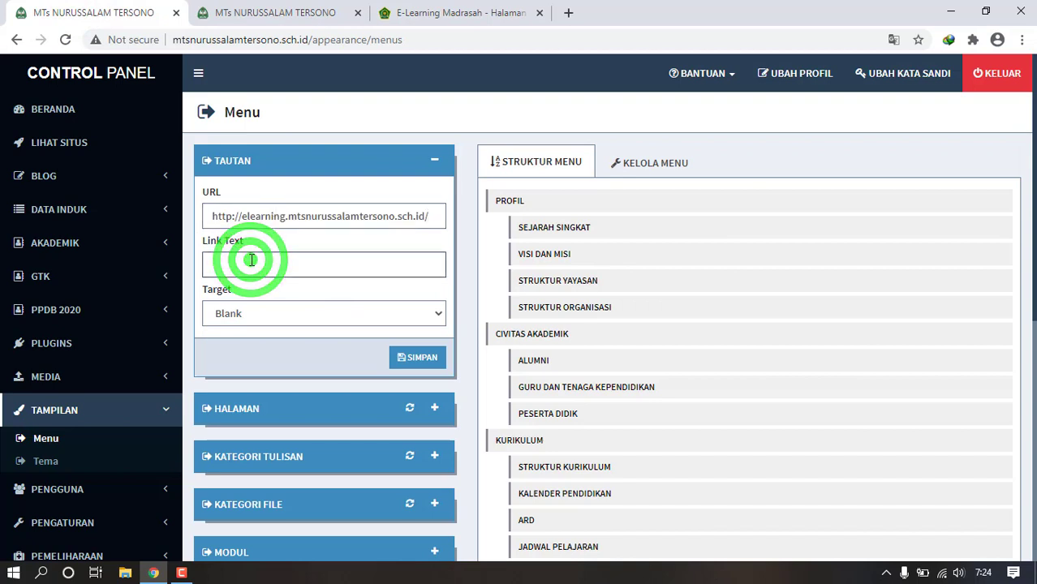
text(E)
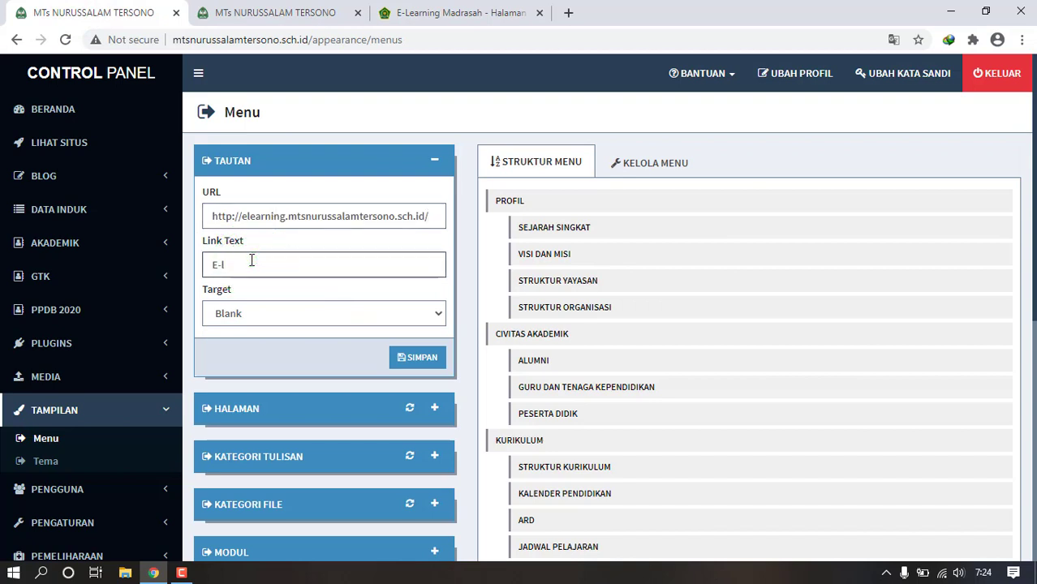
text(-LE)
- Clear the link URL and expand the HALAMAN list of pages
triple_click(417, 211)
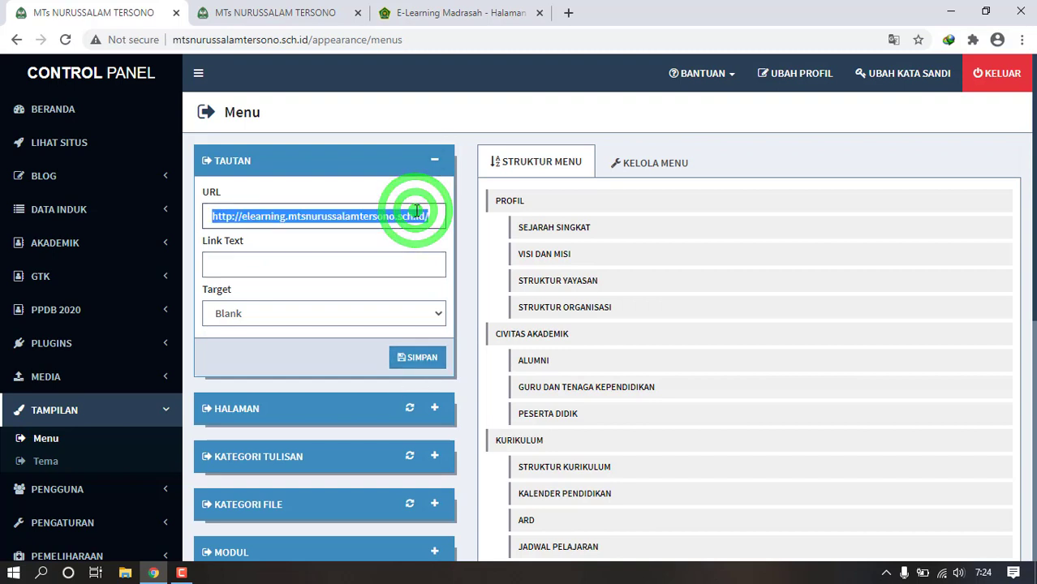
key(BackSpace)
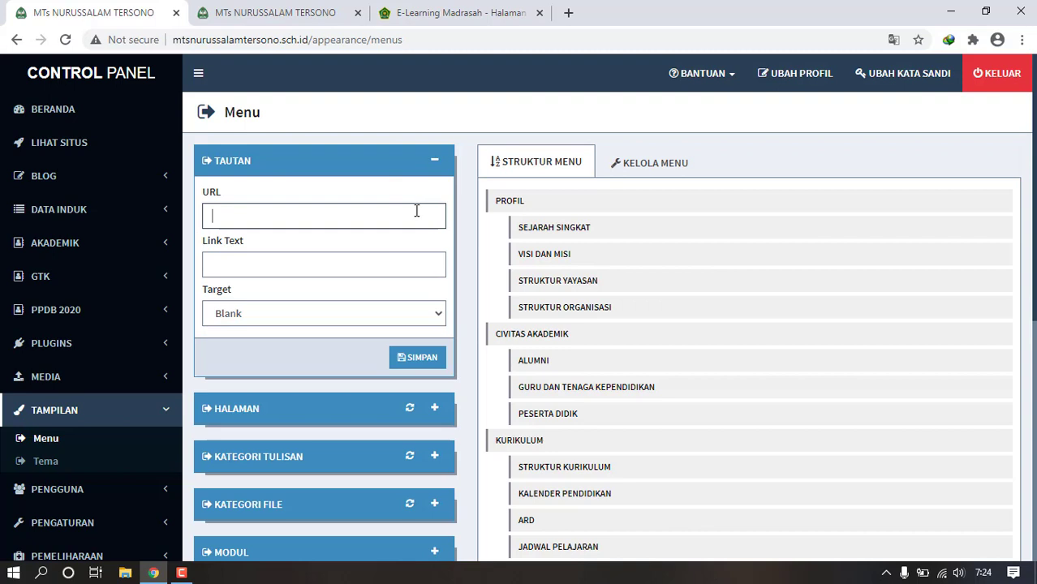
click(433, 412)
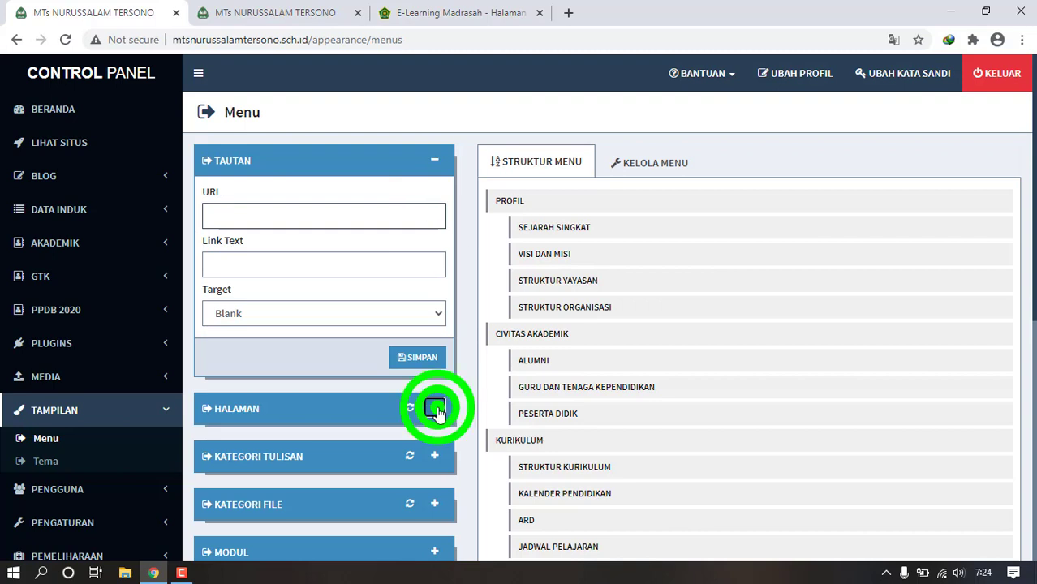
- Collapse the link form and expand the KATEGORI TULISAN post categories list
click(436, 164)
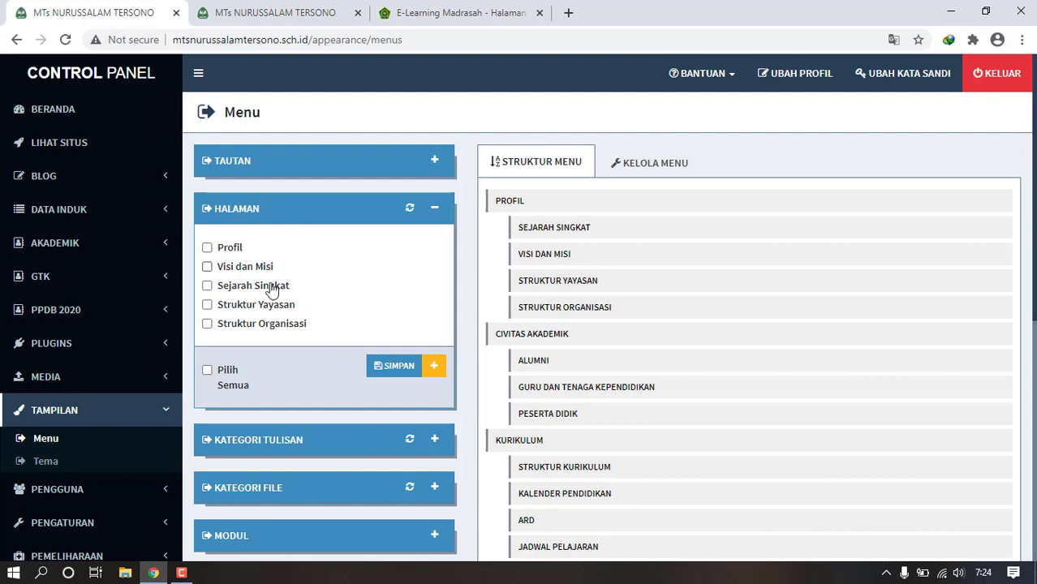
click(293, 451)
scroll(293, 451, down, 1)
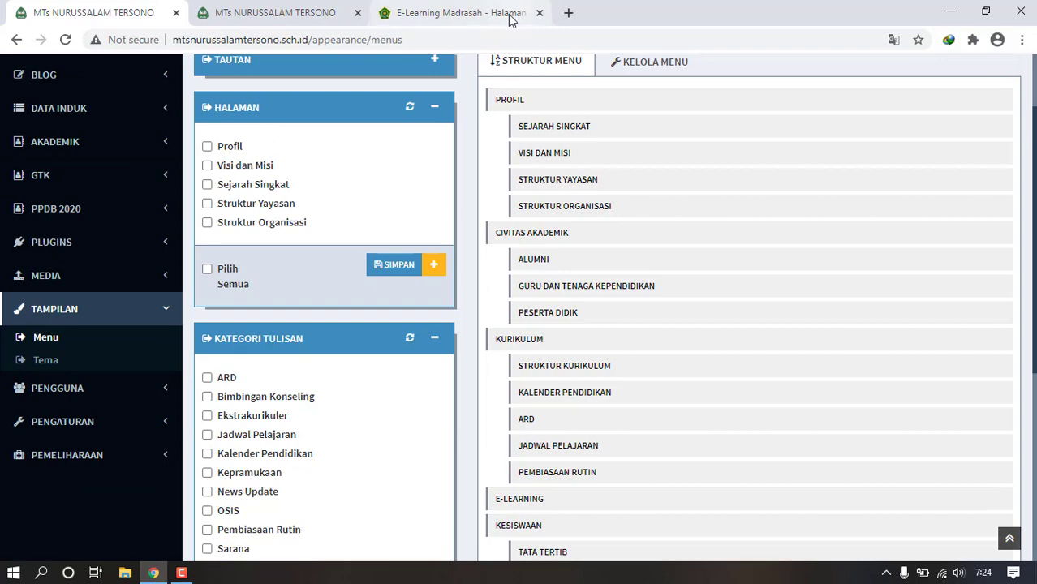
- Open the site's Visi dan Misi page and compare it with the admin menu settings
click(452, 10)
click(321, 12)
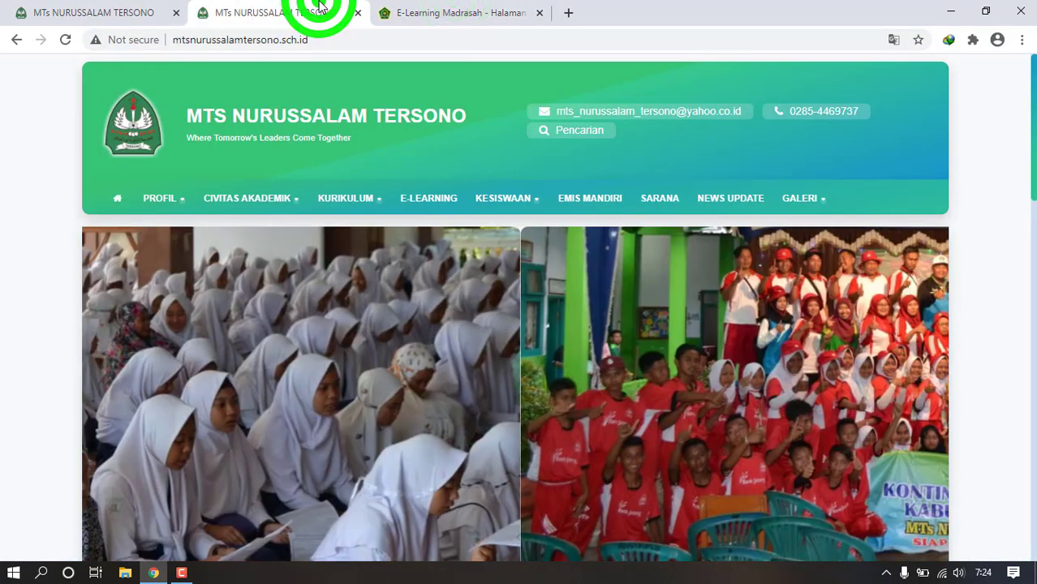
mouse_move(174, 206)
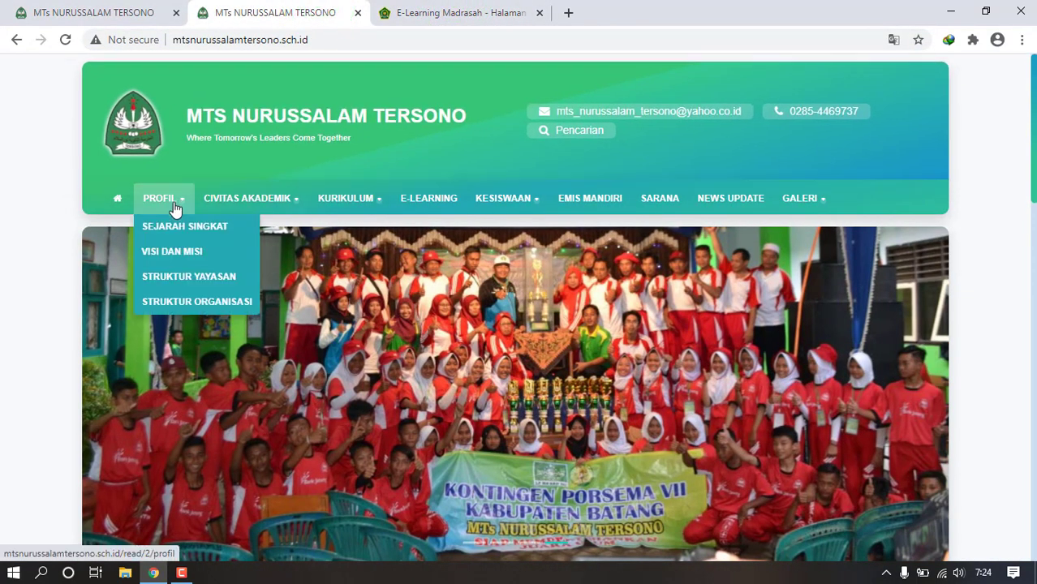
click(173, 253)
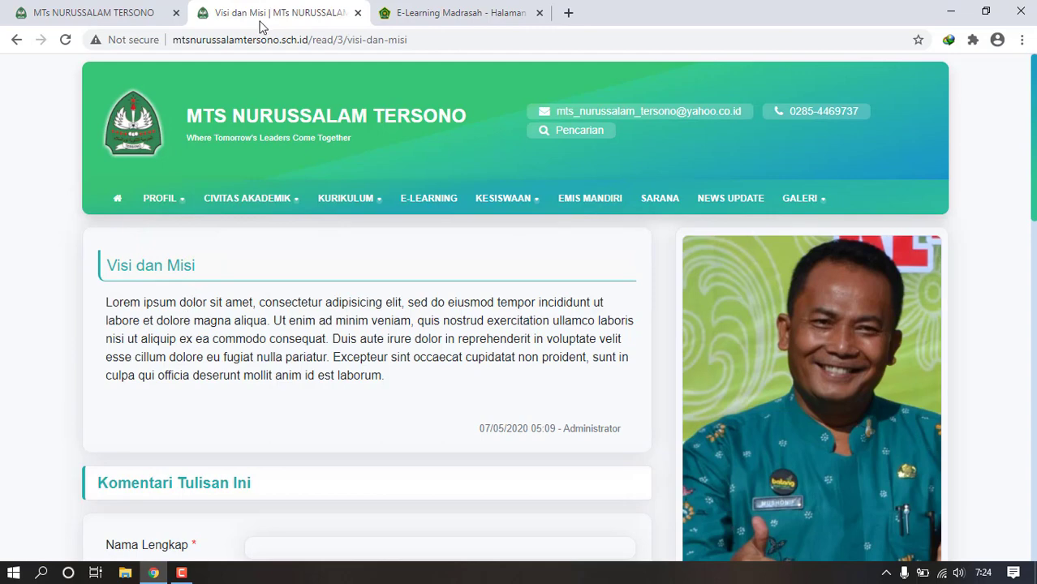
click(65, 15)
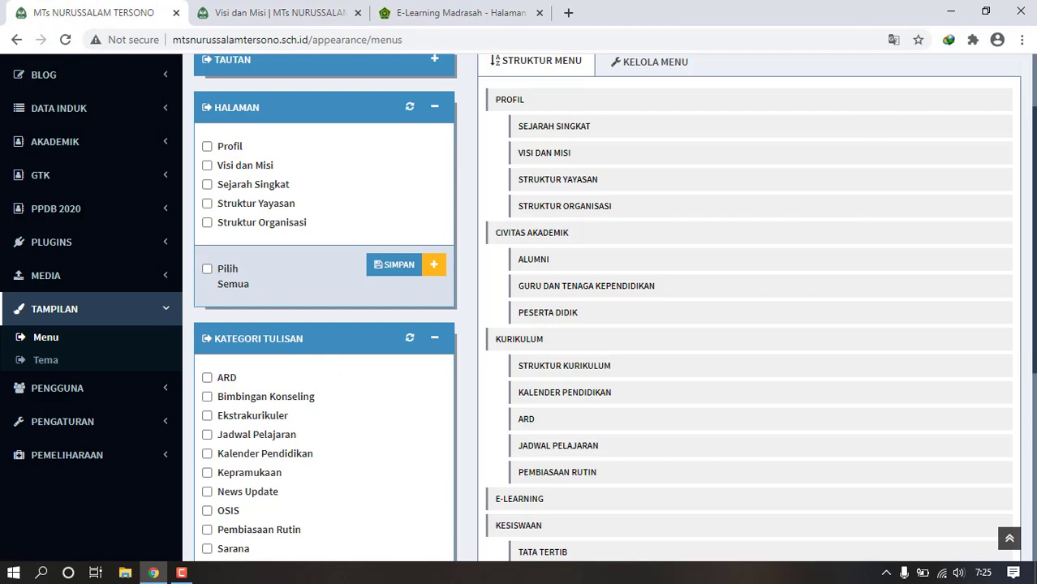
drag(1033, 325, 1035, 458)
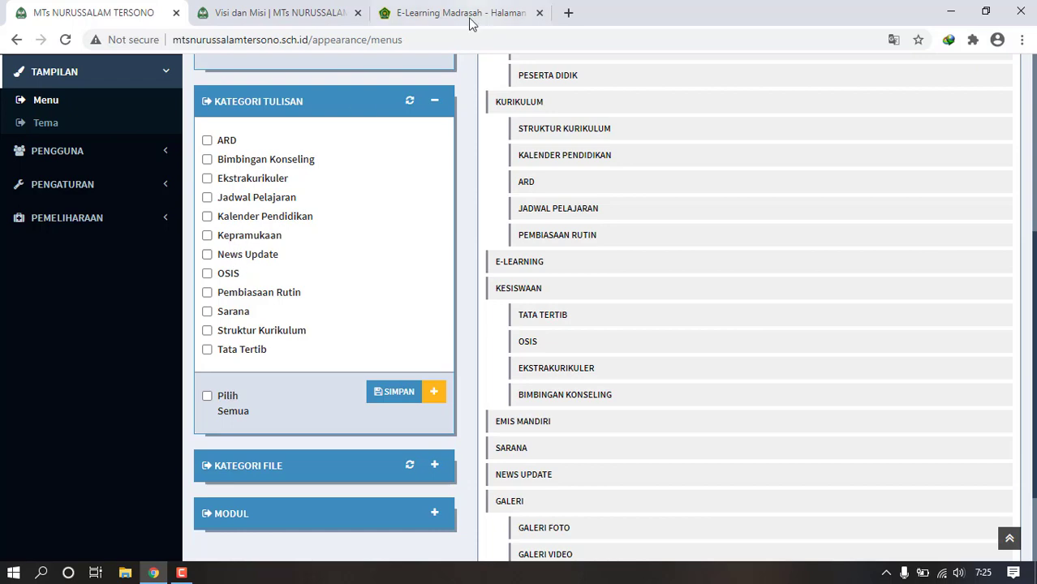
- Open the site's News Update category page, then return to the top of the admin Menu page
click(264, 13)
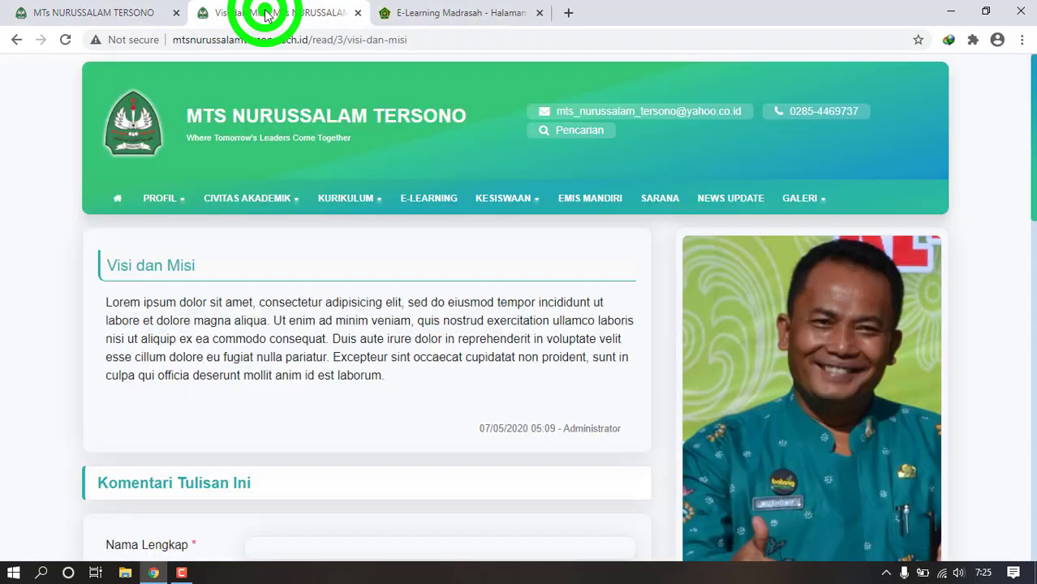
click(734, 203)
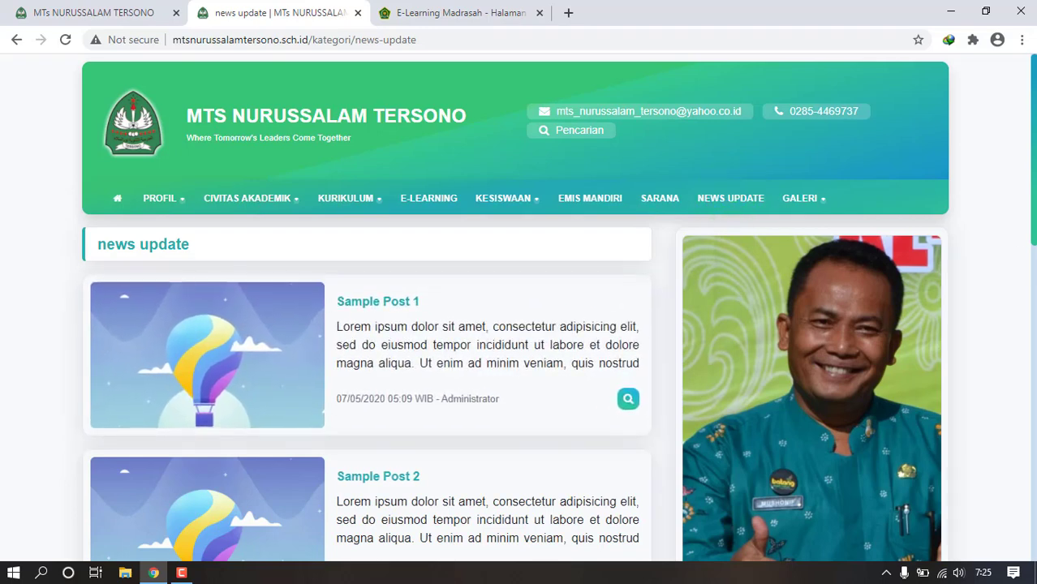
mouse_move(1035, 199)
mouse_down()
mouse_move(1024, 275)
mouse_move(1034, 515)
mouse_move(1021, 290)
mouse_move(1034, 202)
mouse_up()
click(71, 6)
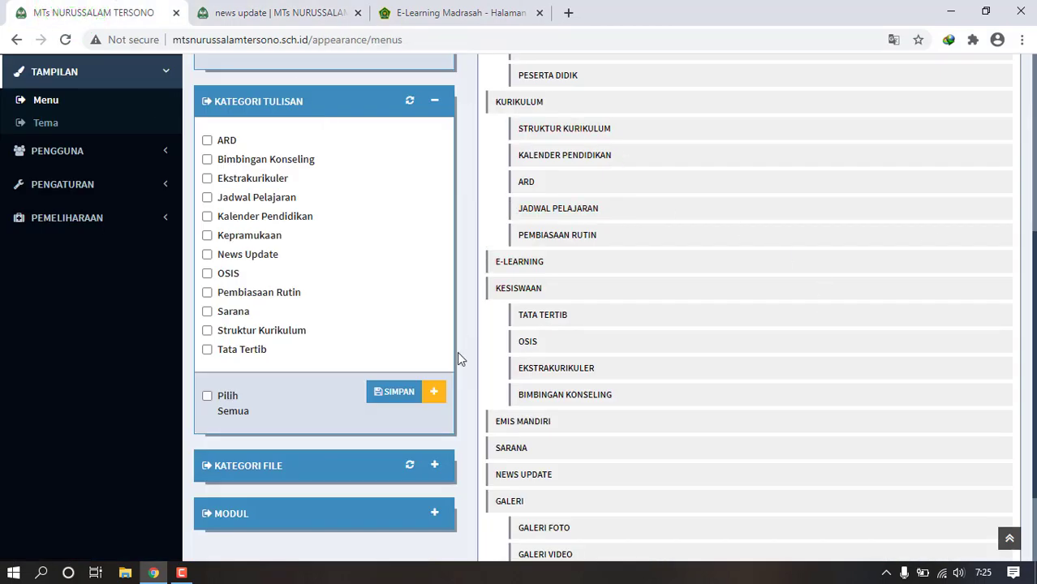
click(1032, 237)
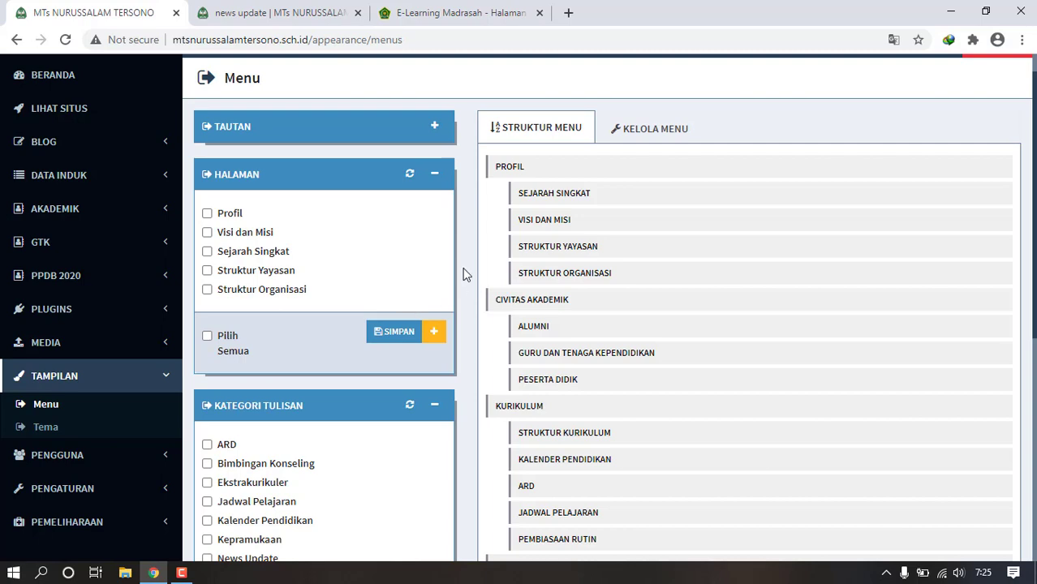
- Create and publish a page titled 'Prestasi Madrasah' with placeholder body text
click(434, 334)
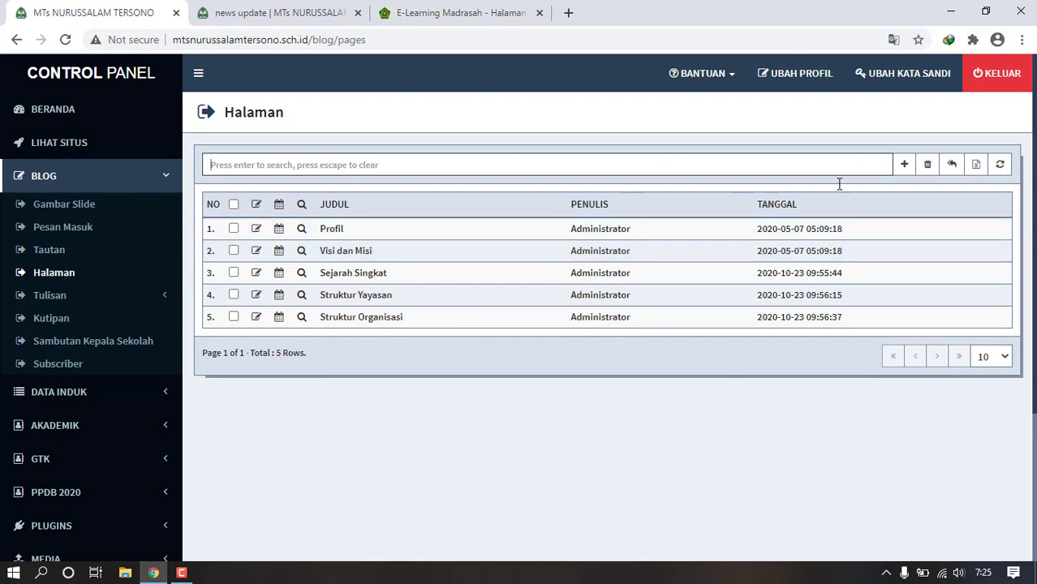
click(905, 166)
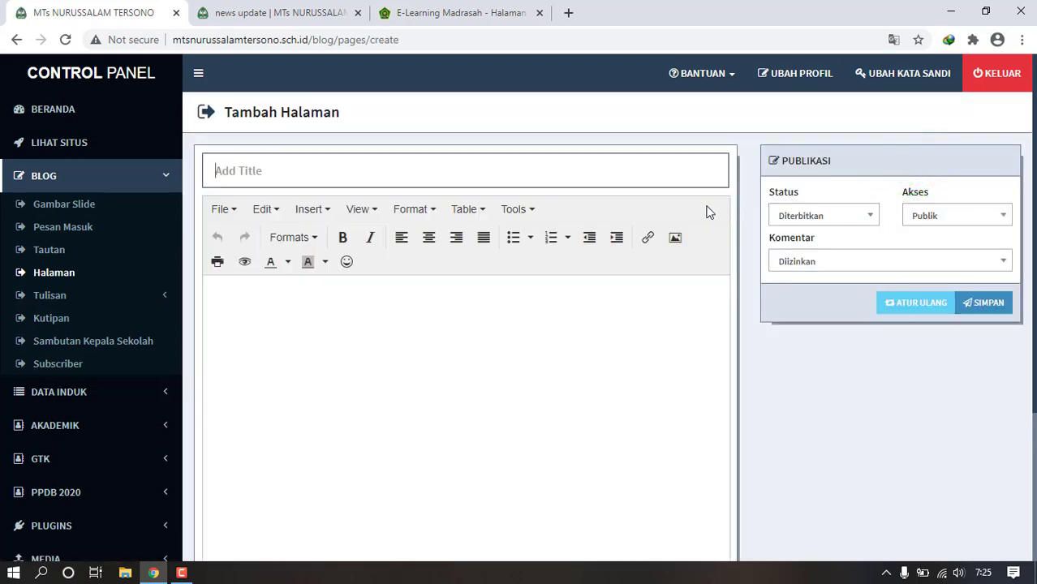
click(675, 170)
text(Prestasi Madrasah)
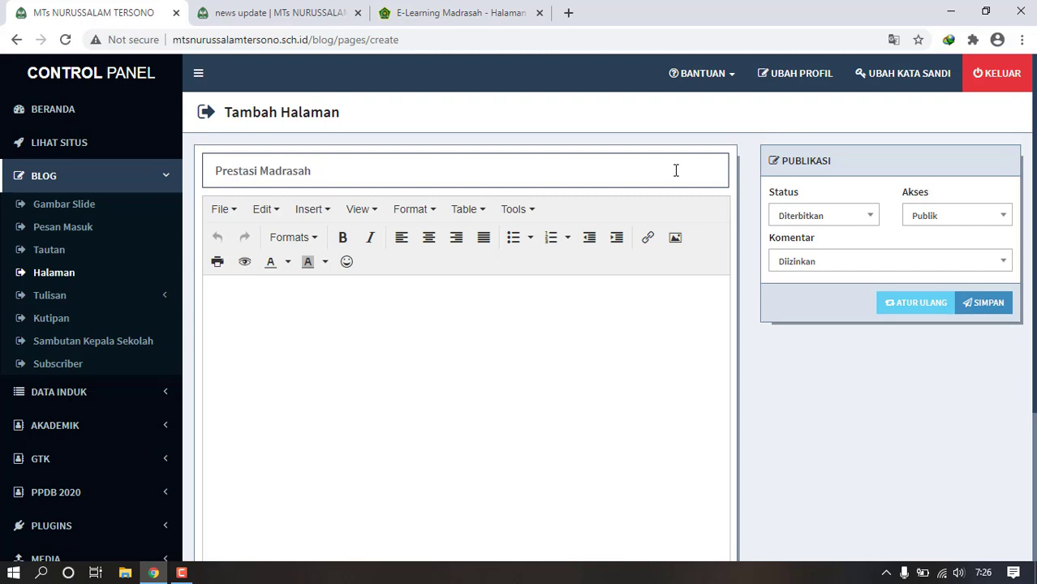
click(375, 404)
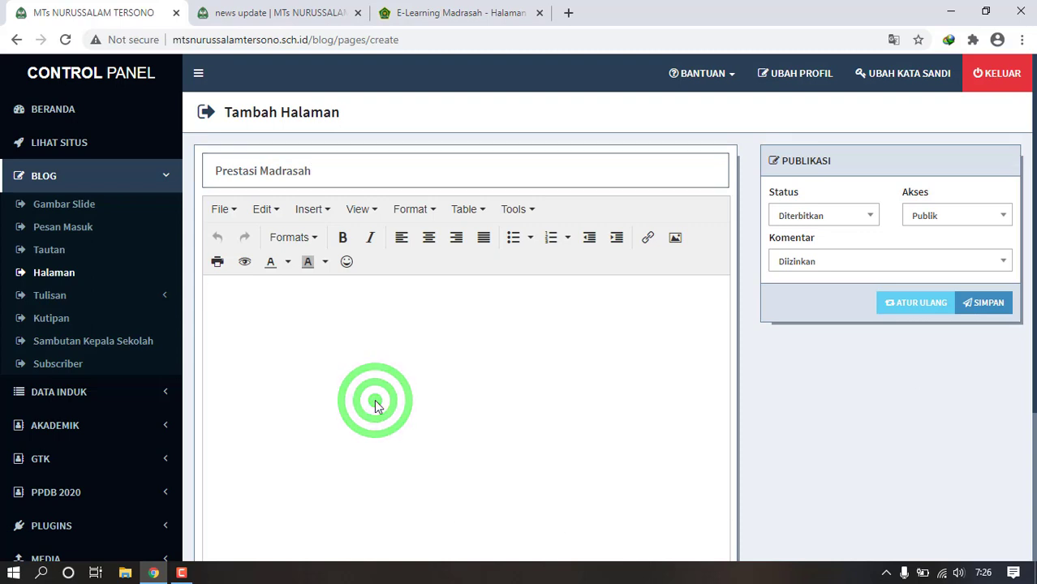
text(badsahsdkhadjkhadsjkb)
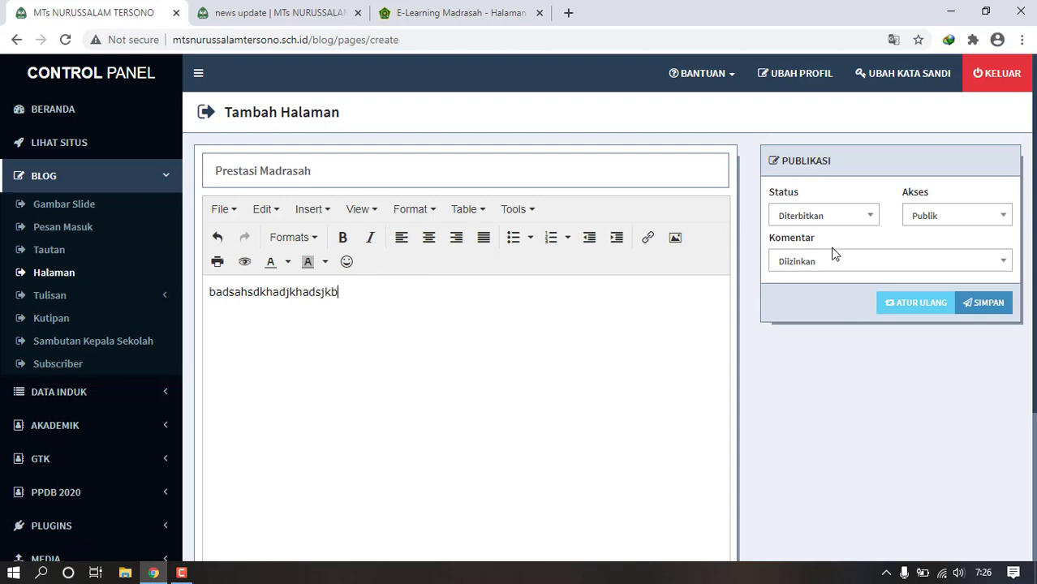
click(973, 307)
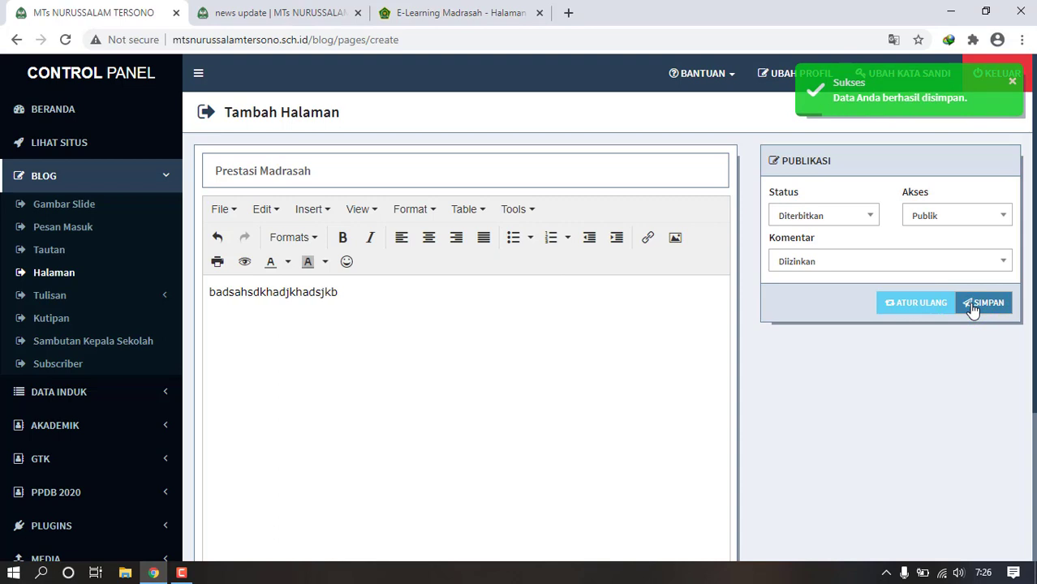
click(60, 280)
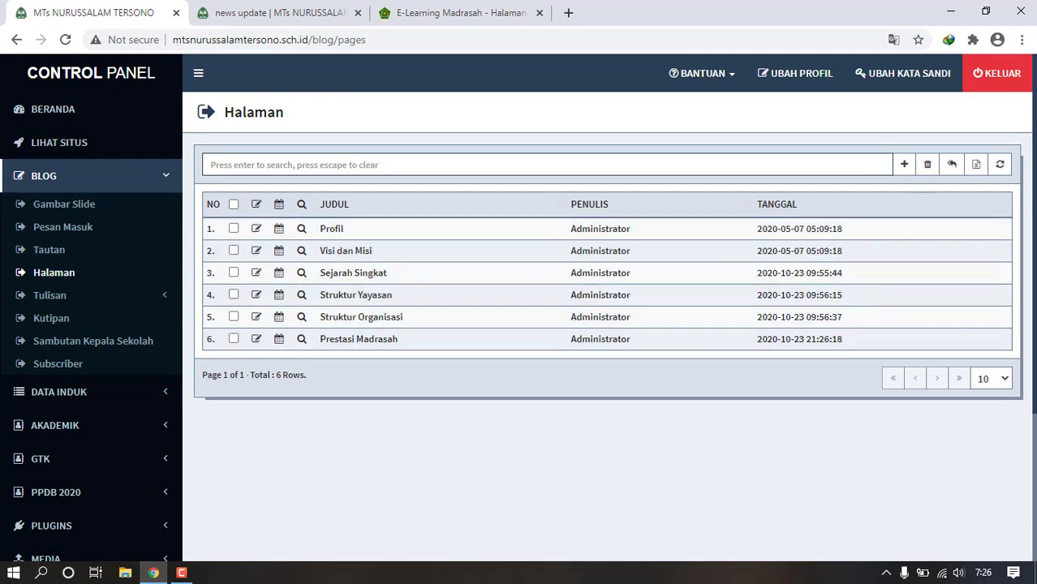
- Add the Prestasi Madrasah page to the site menu under Profil and save the menu
scroll(1018, 324, down, 2)
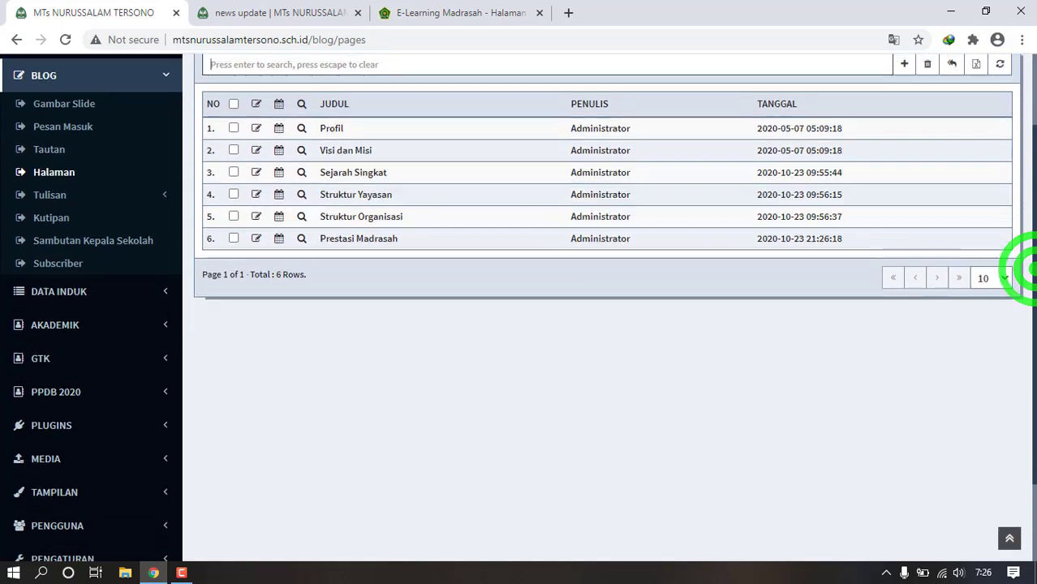
click(140, 462)
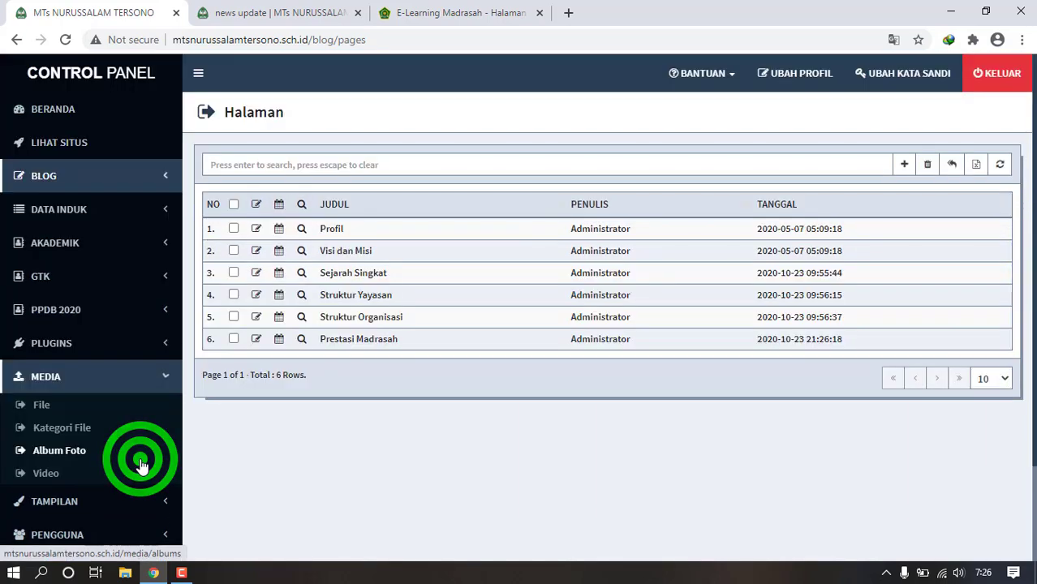
click(121, 494)
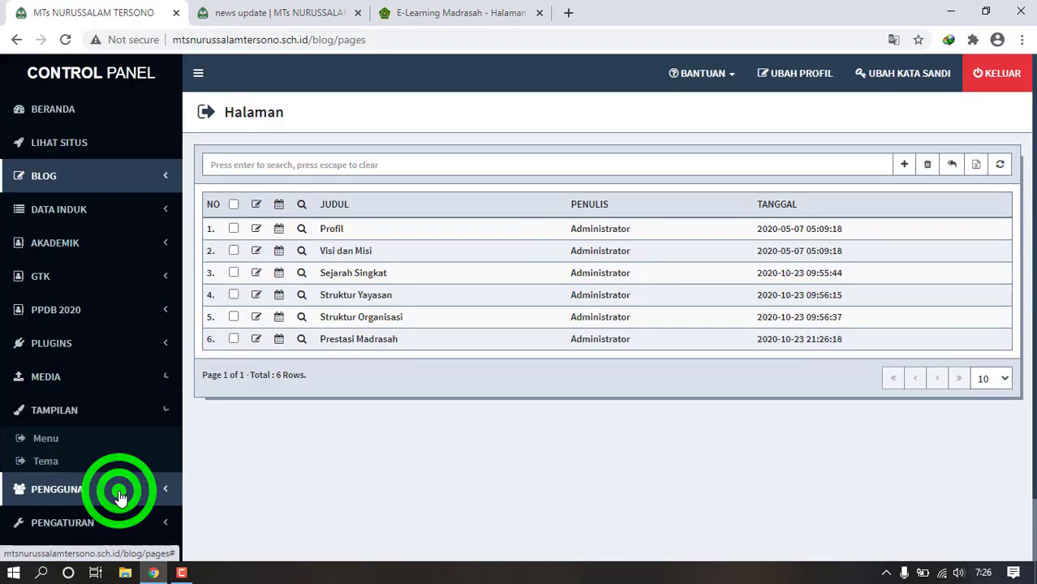
click(46, 439)
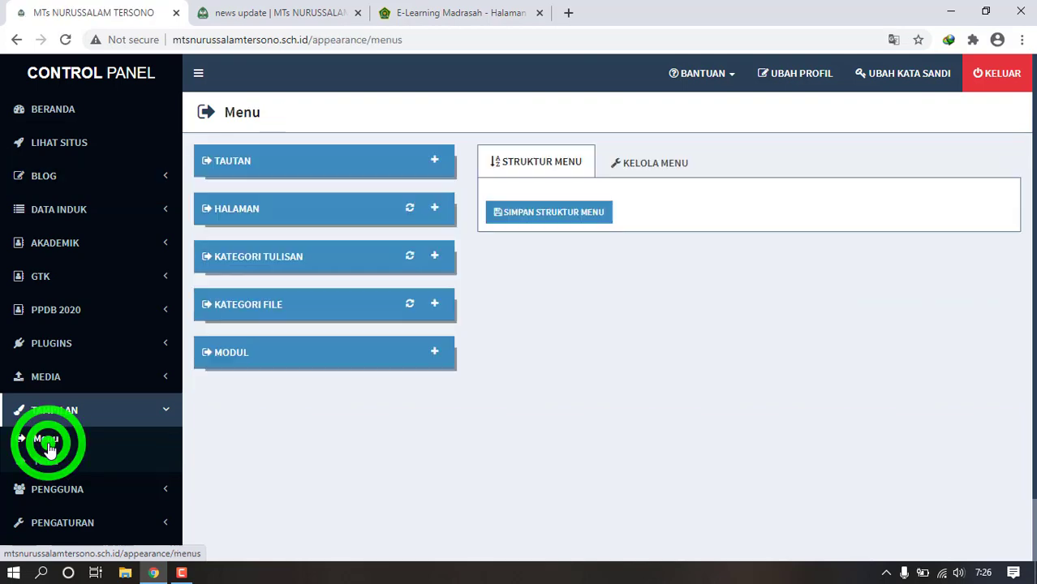
click(435, 210)
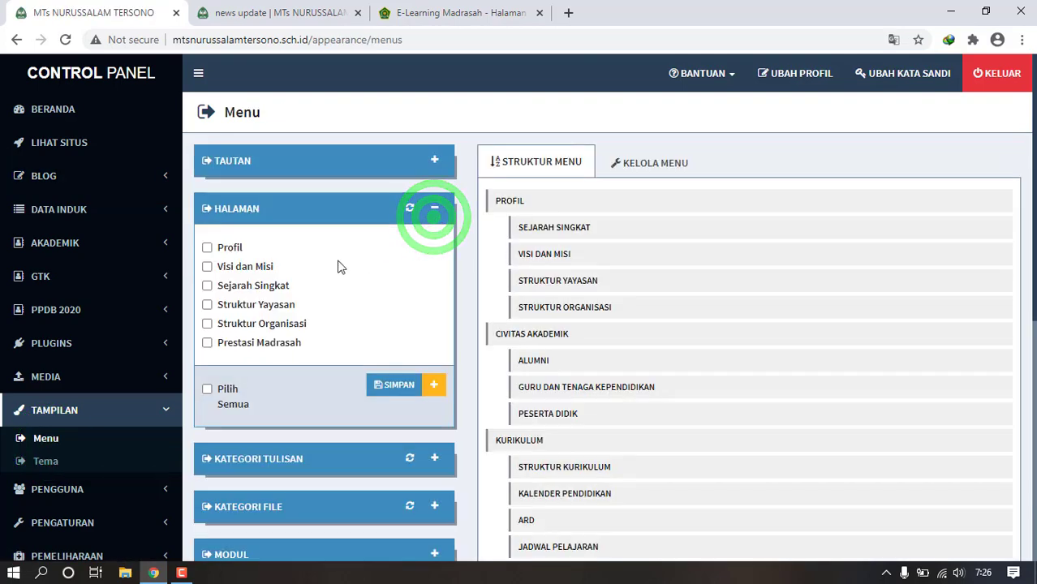
click(207, 344)
click(393, 387)
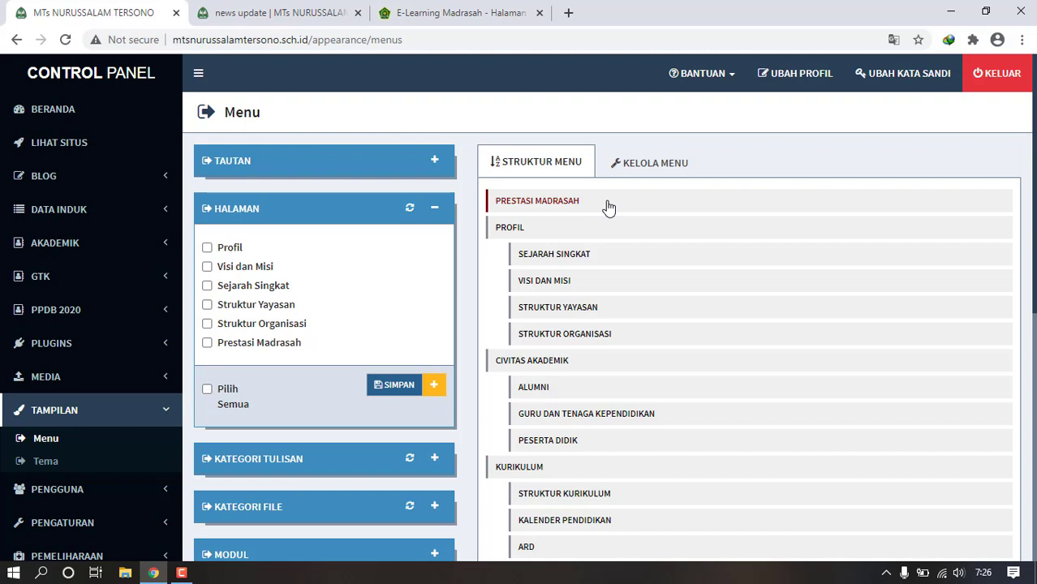
drag(608, 207, 645, 342)
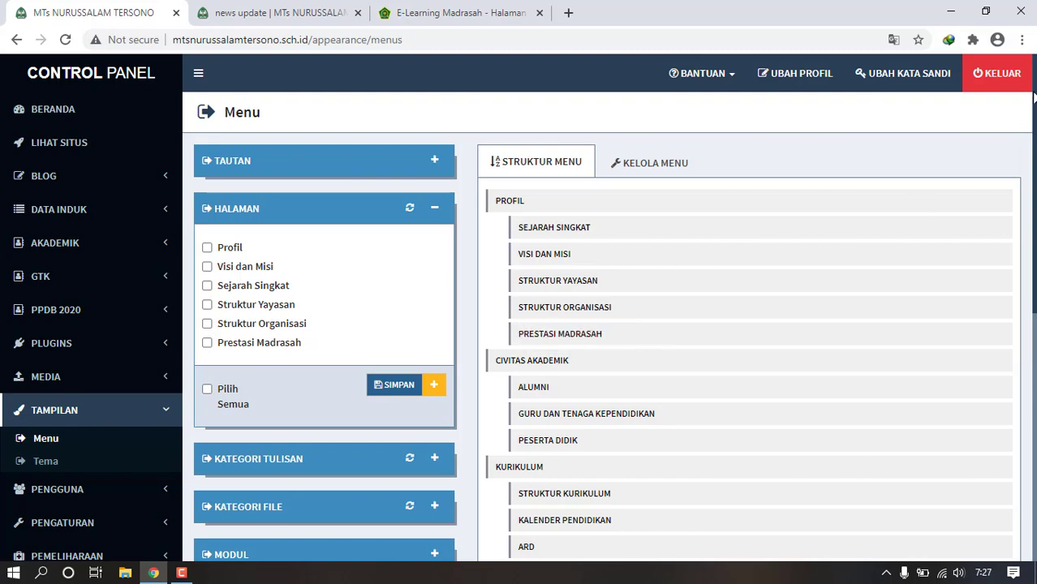
drag(1032, 96, 897, 384)
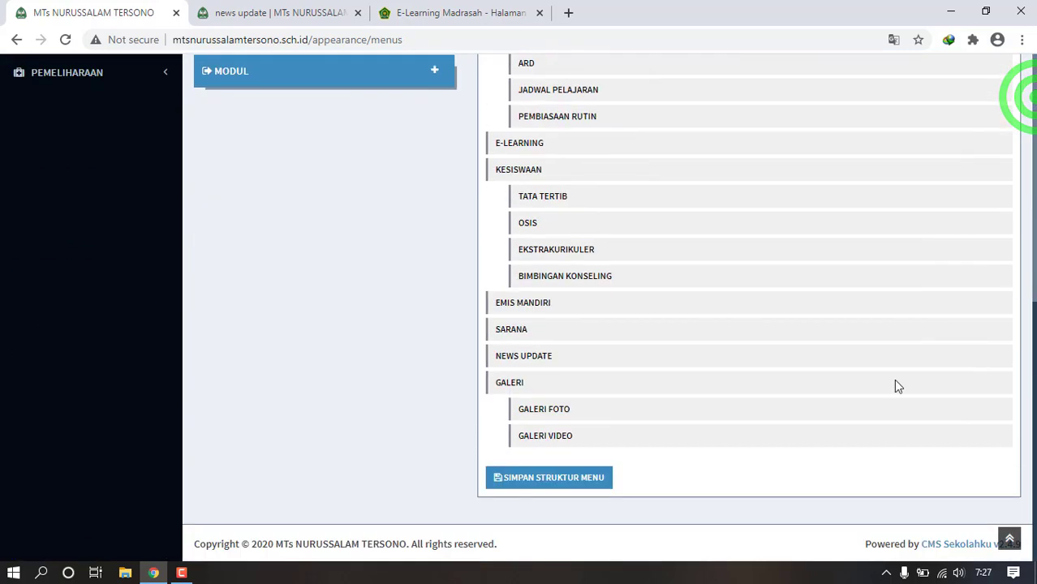
click(577, 481)
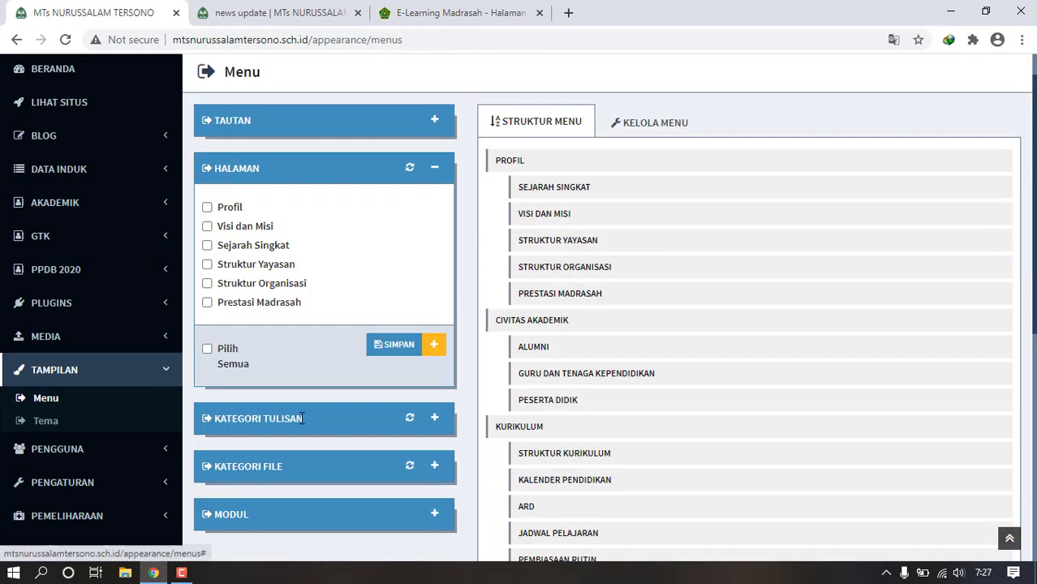
- Expand the Kategori Tulisan panel to list the post categories
click(434, 418)
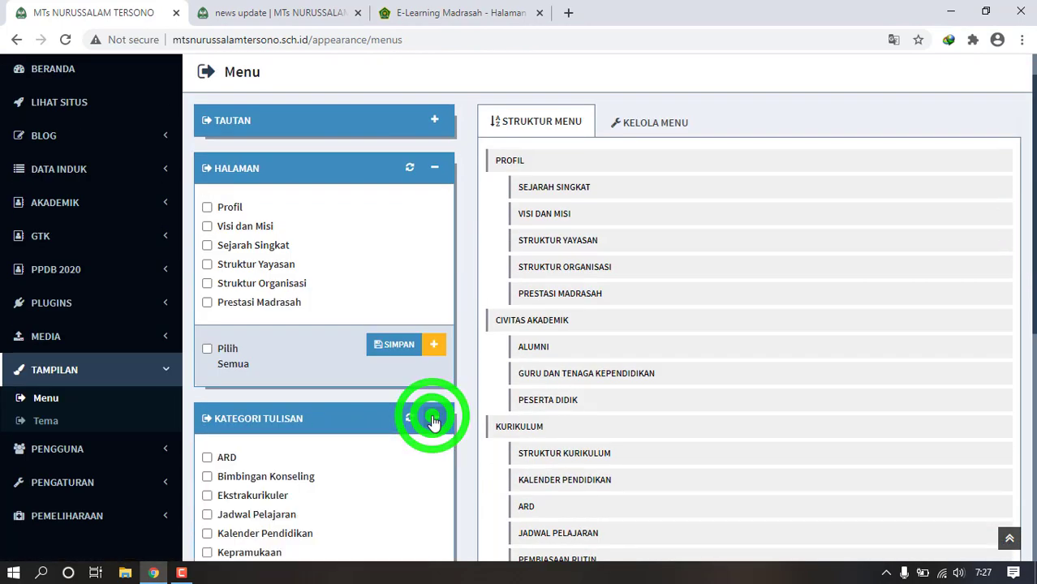
drag(1035, 221, 1035, 319)
click(433, 523)
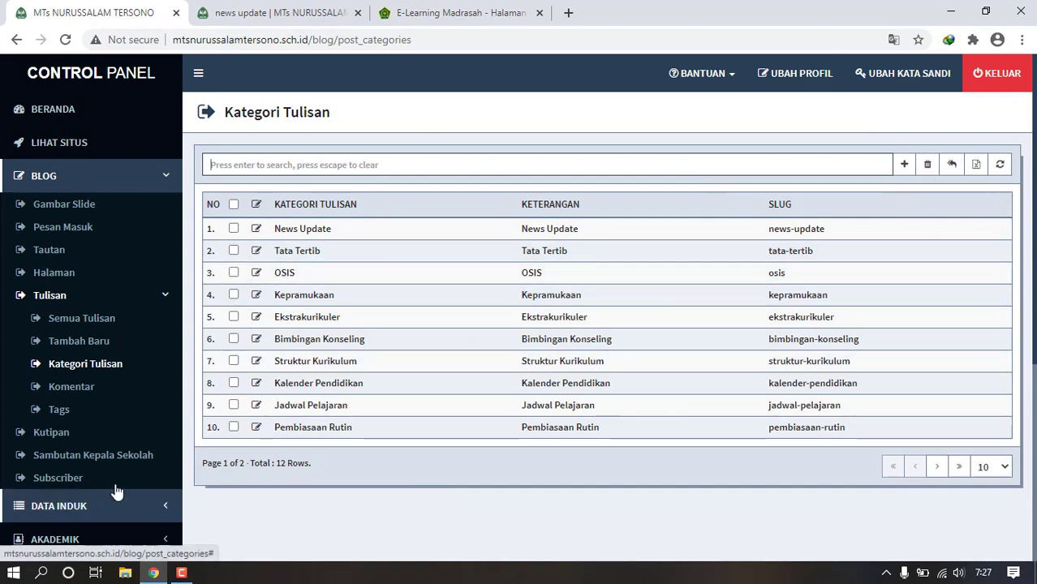
- Reopen the Tampilan menu editor and view its post categories panel
click(1036, 143)
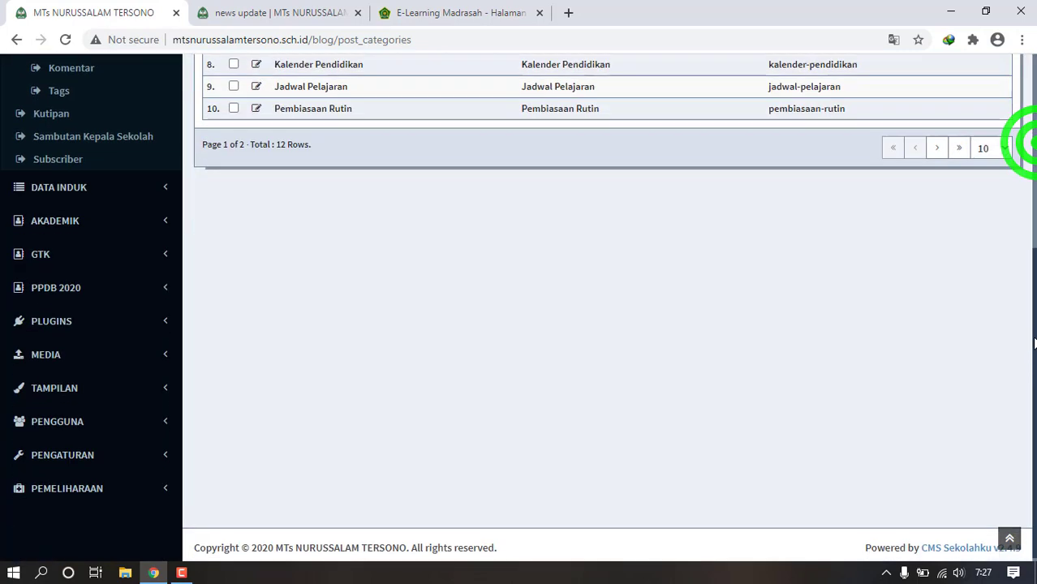
click(121, 383)
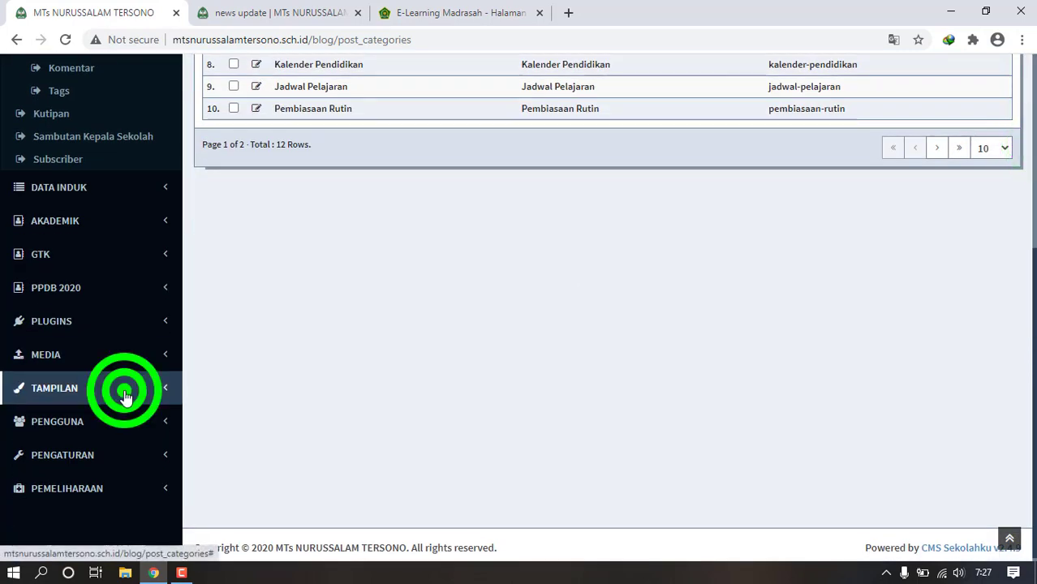
click(59, 418)
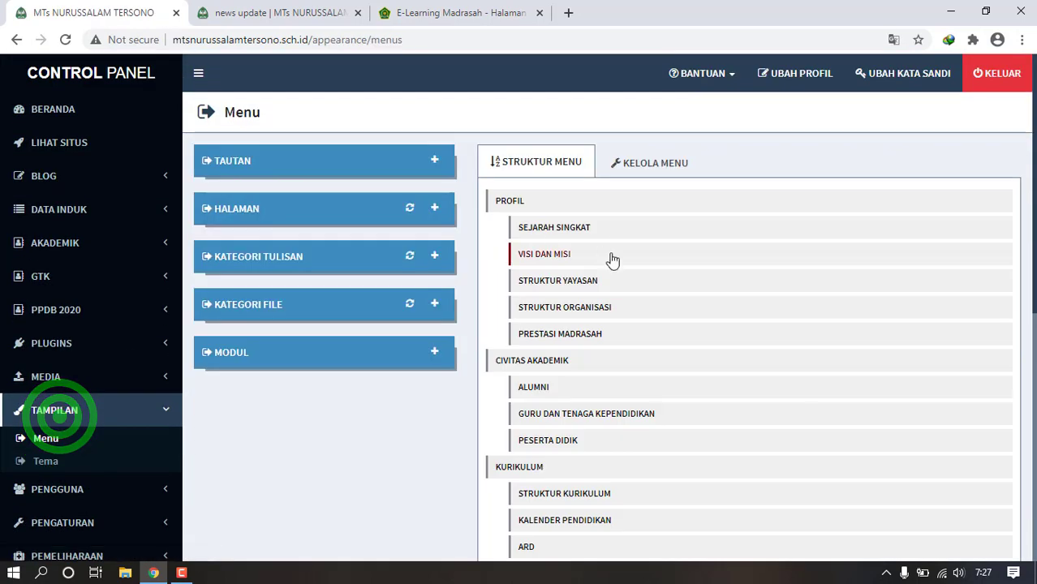
click(436, 260)
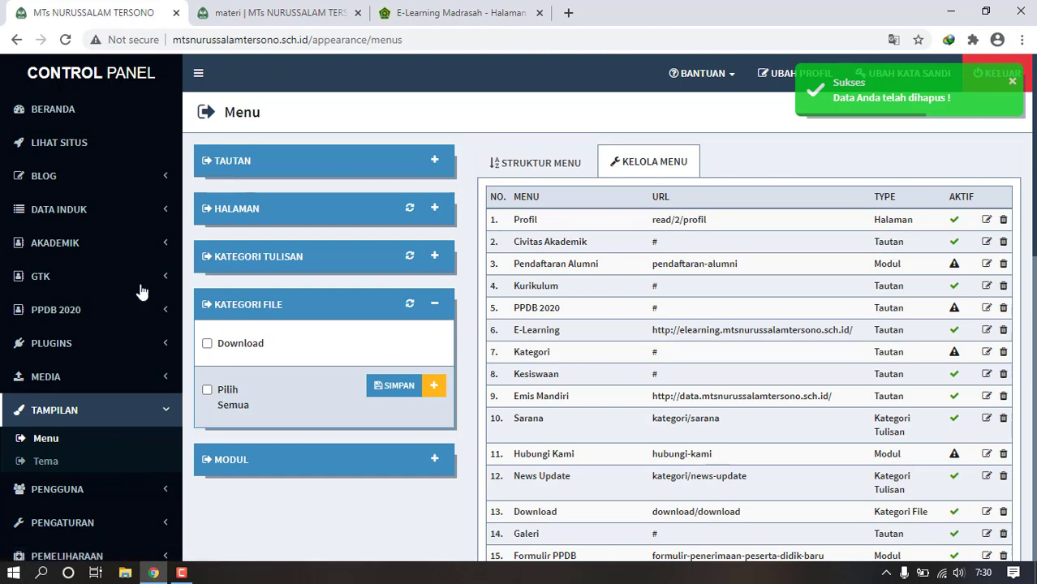
click(149, 378)
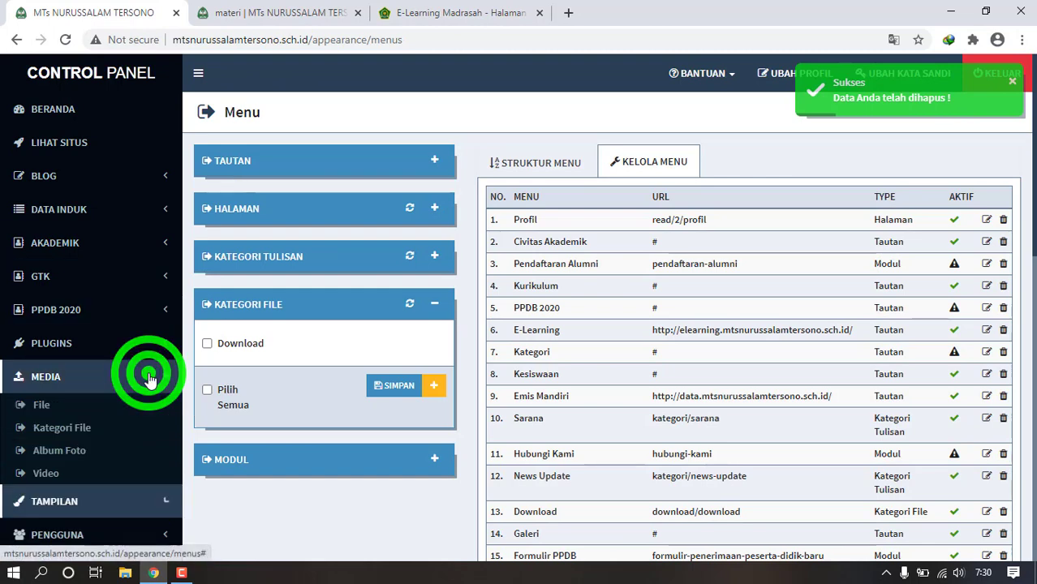
- Check the empty File list and the public Download page, then open Kategori File
click(42, 406)
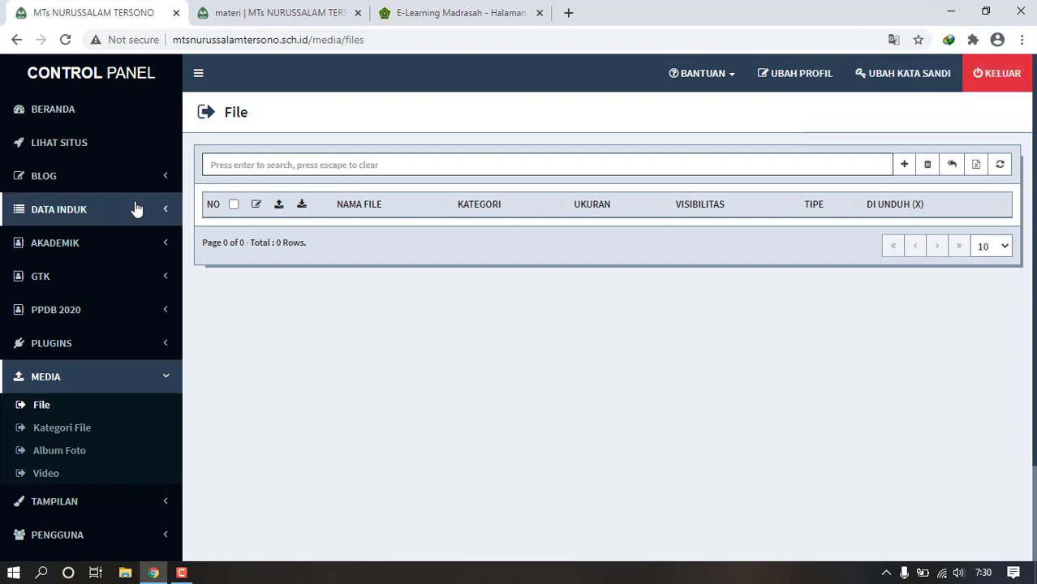
click(243, 12)
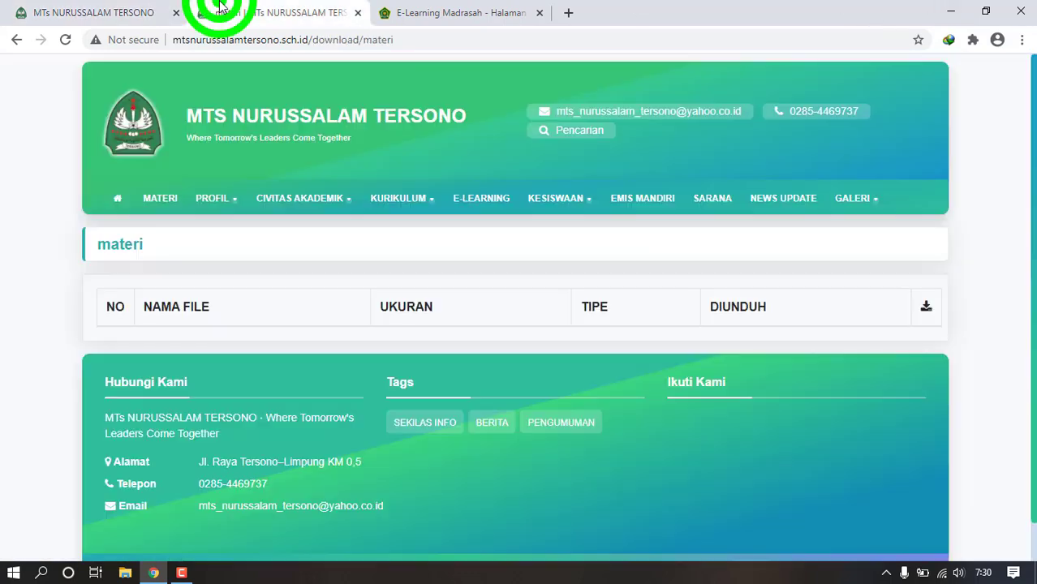
click(122, 199)
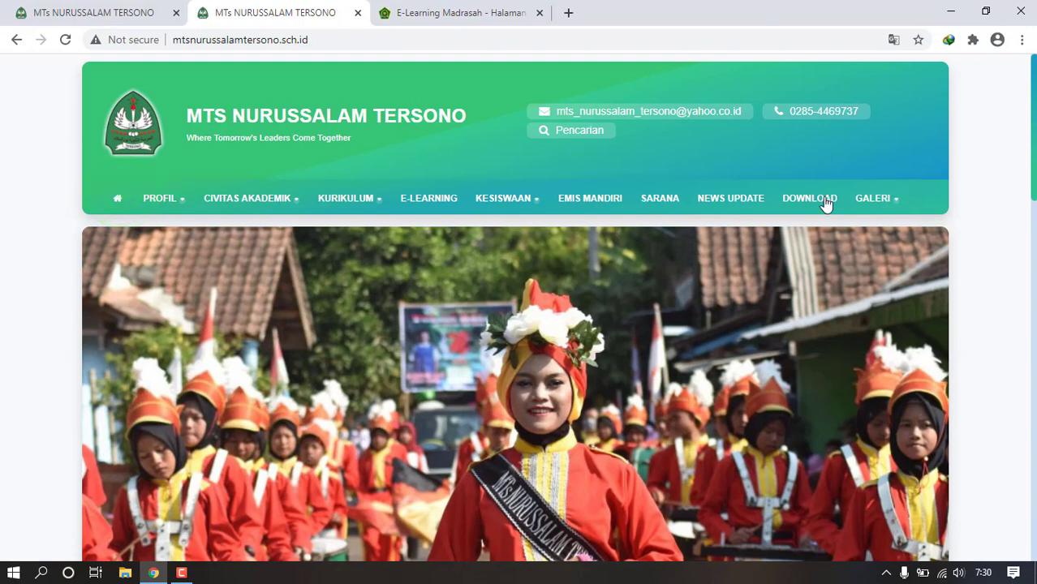
click(820, 201)
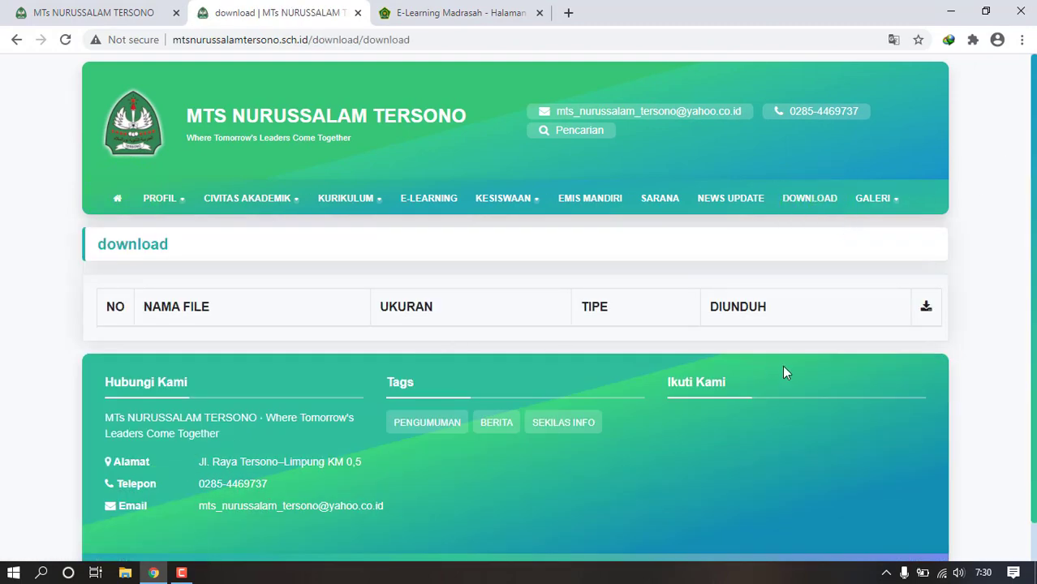
click(105, 12)
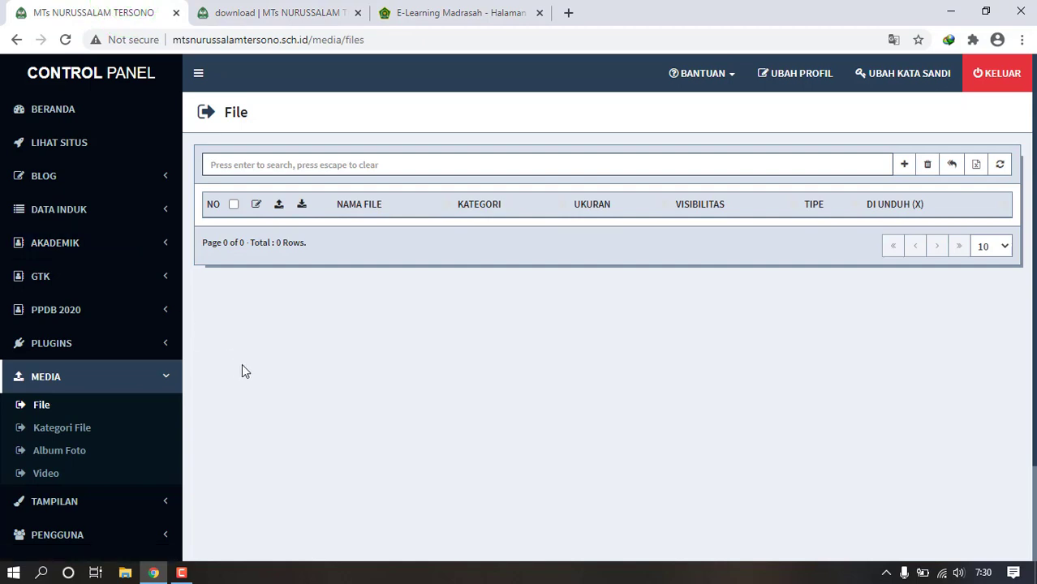
click(90, 433)
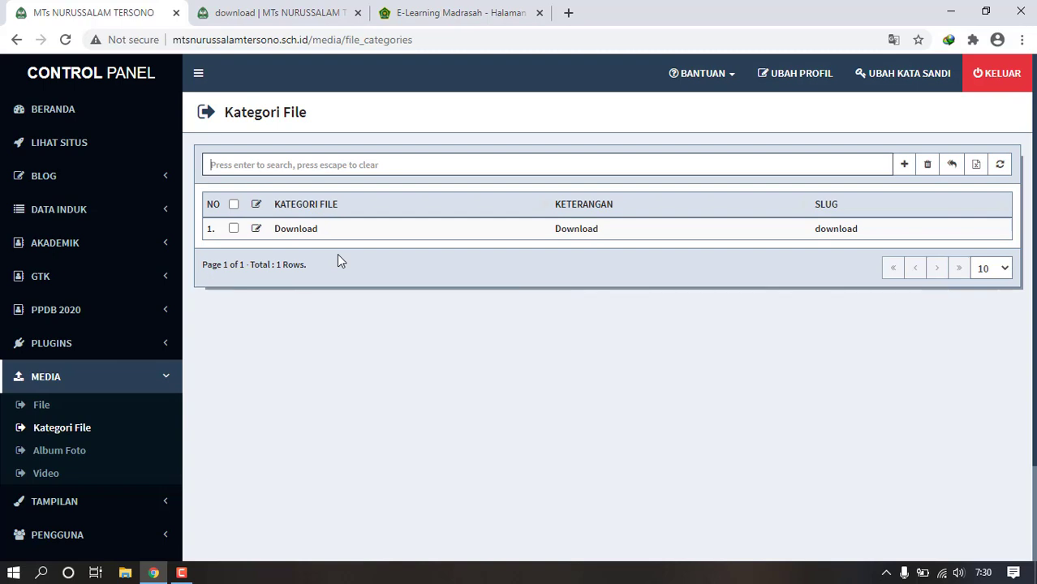
- Create the photo album 'OSIS' with the description 'Kegiatan Osis'
click(69, 455)
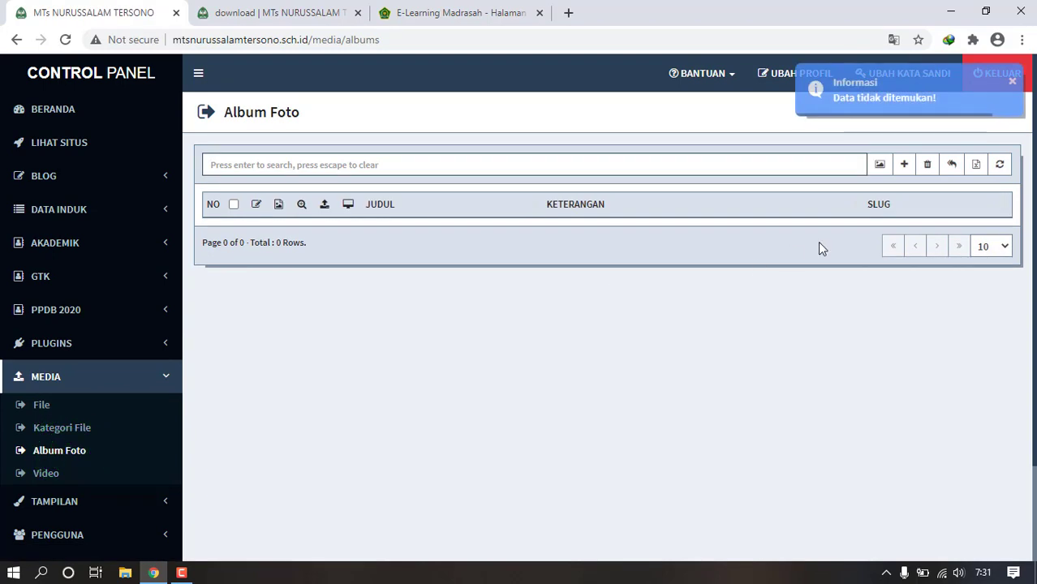
click(904, 164)
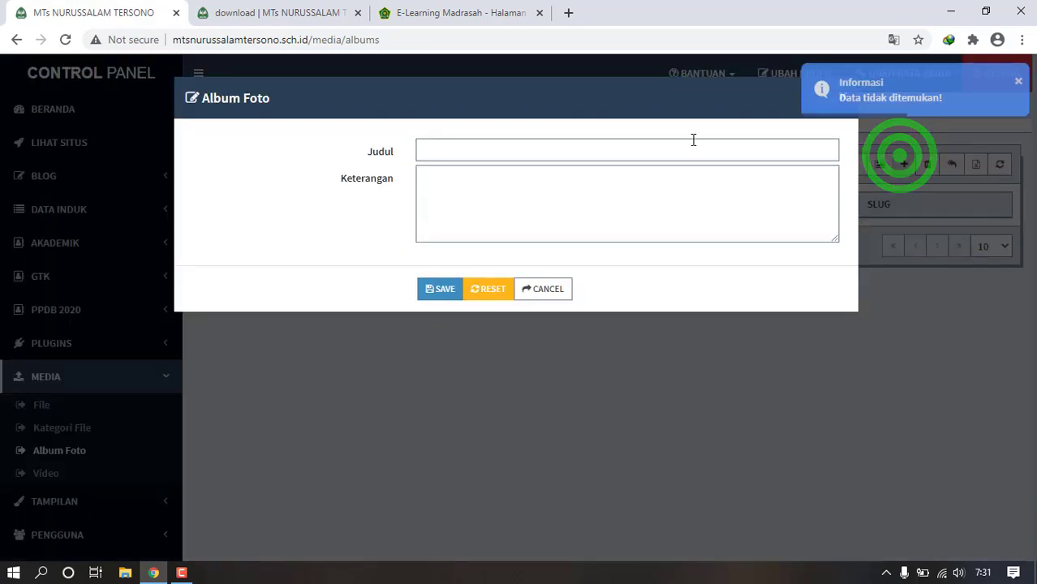
click(657, 144)
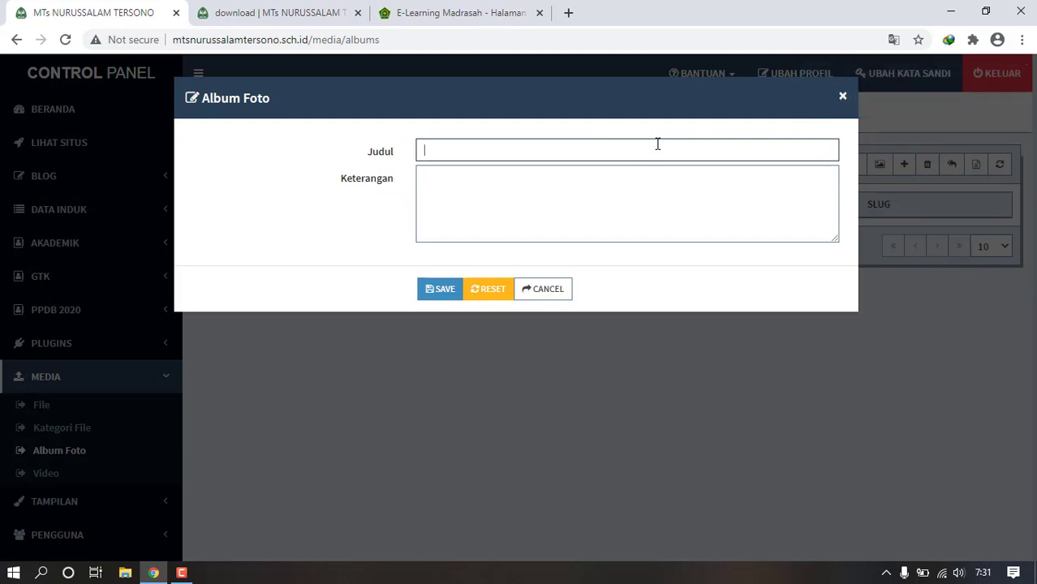
text(osis)
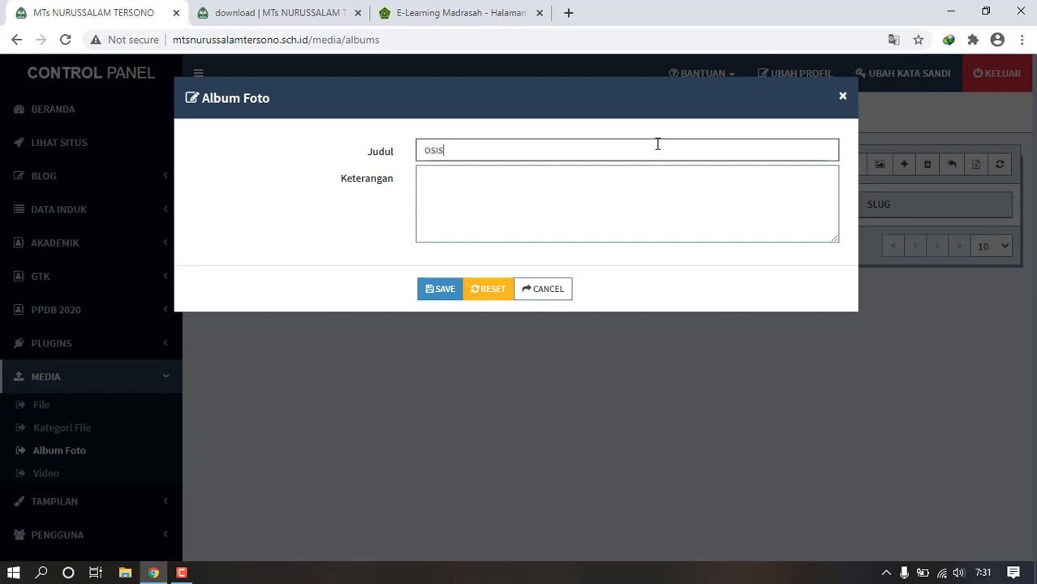
click(591, 200)
text(Kegiatan O)
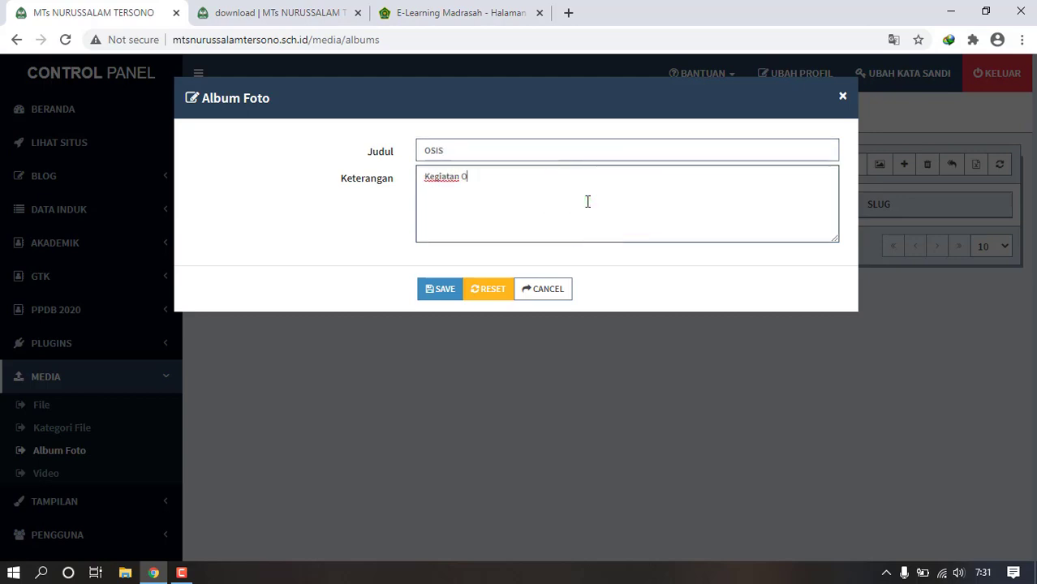
text(sis)
click(442, 301)
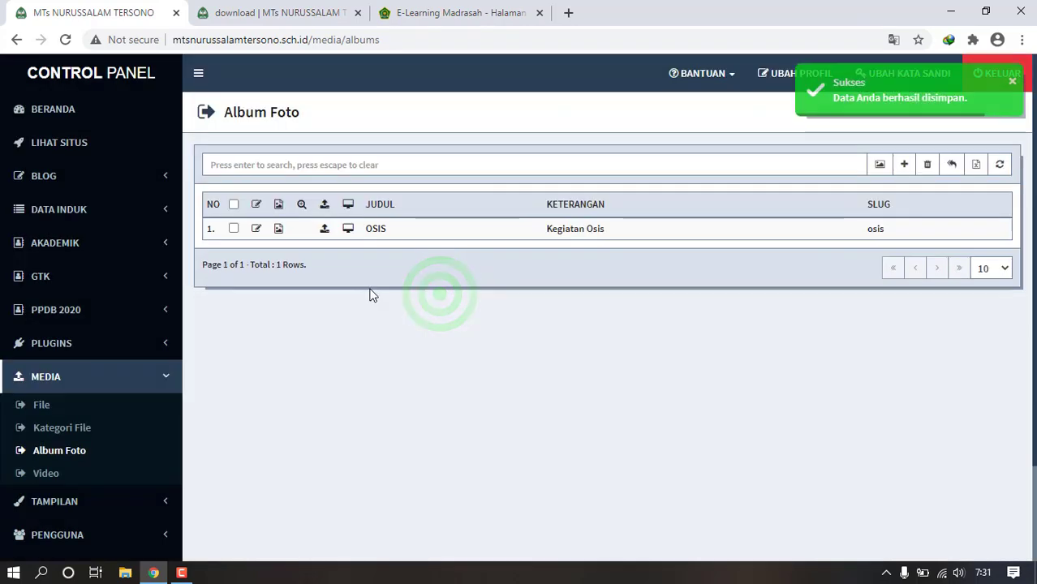
- Cancel the photo upload to the OSIS album without adding any images
click(280, 230)
click(471, 155)
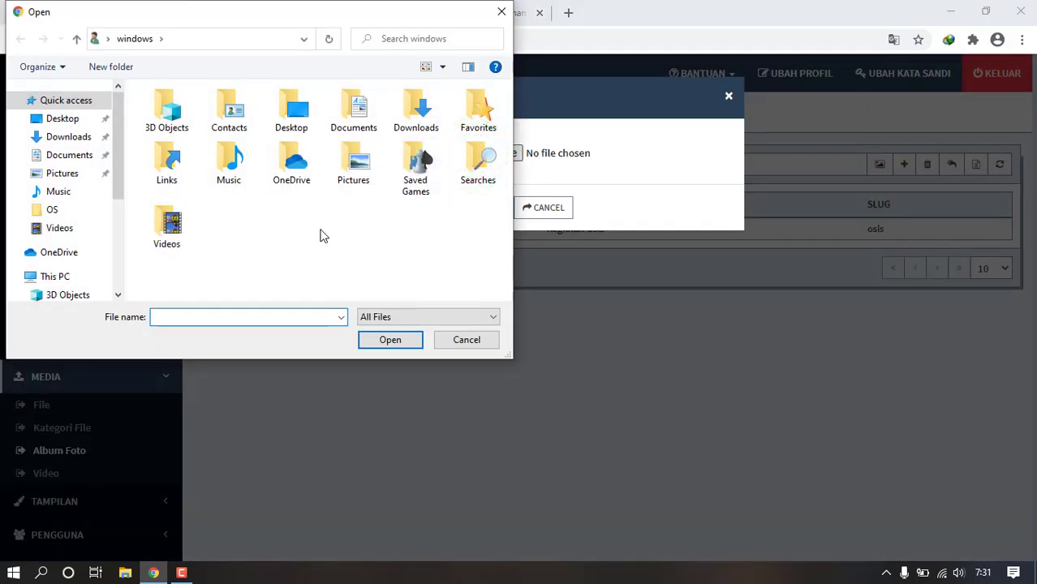
double_click(344, 192)
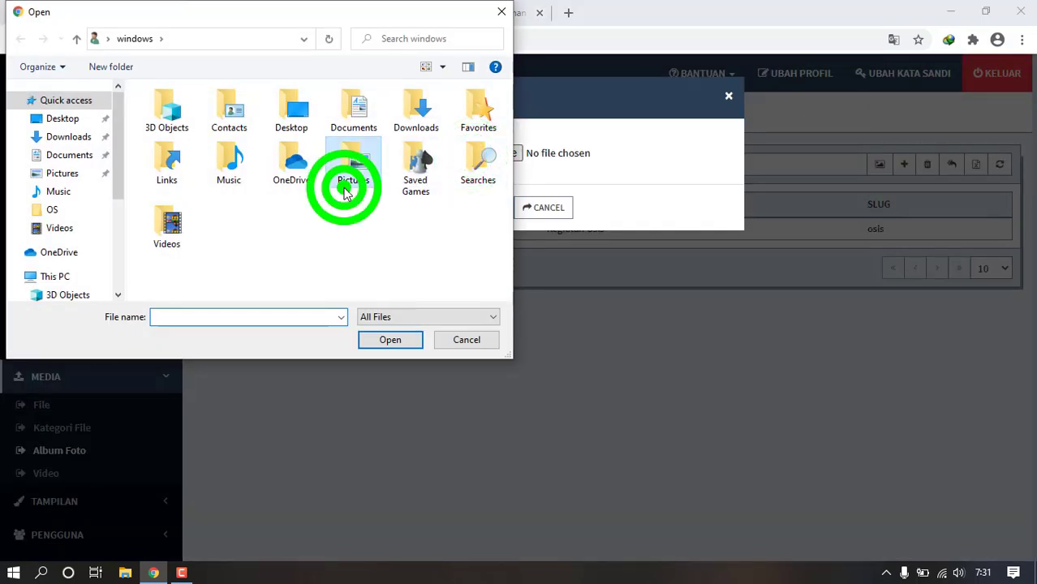
click(466, 339)
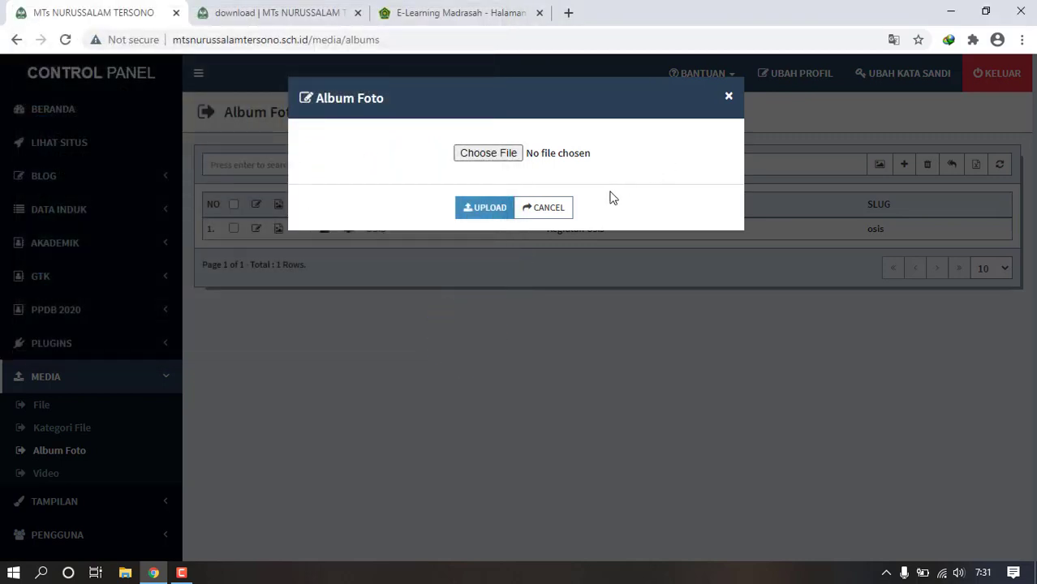
click(555, 208)
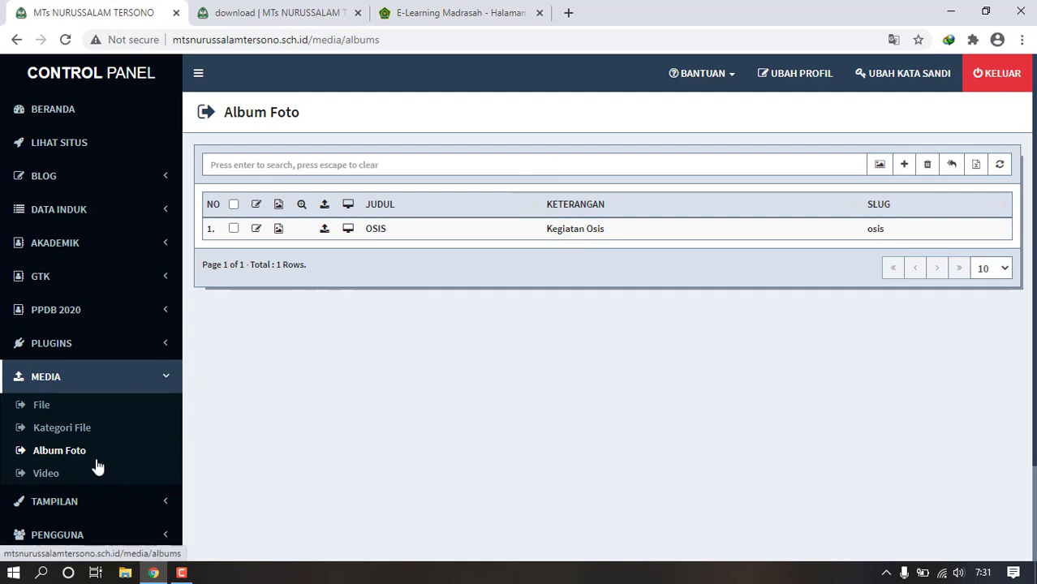
click(143, 348)
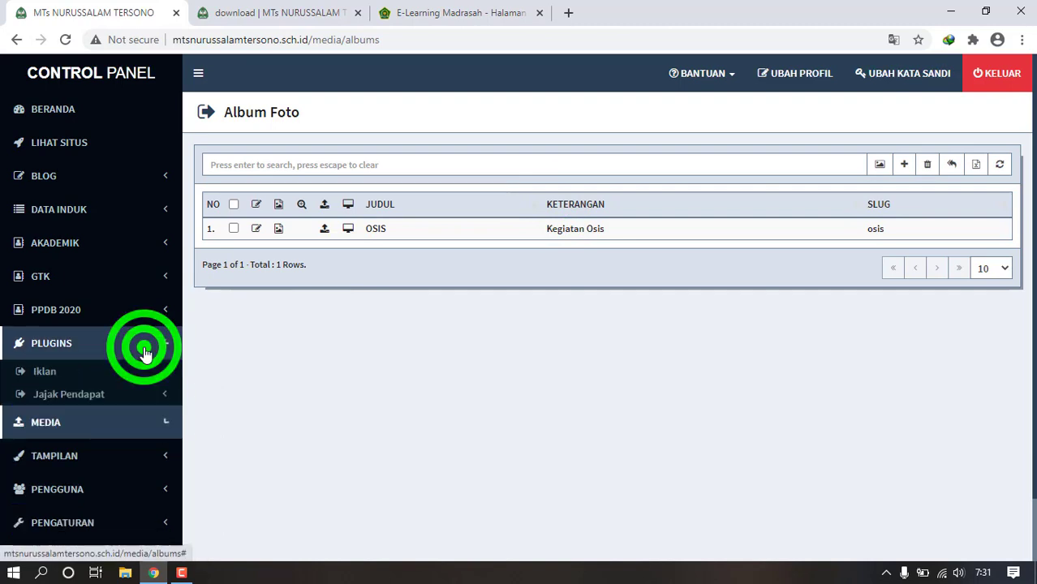
- Review the slideshow images list and the slideshow on the public home page
click(167, 186)
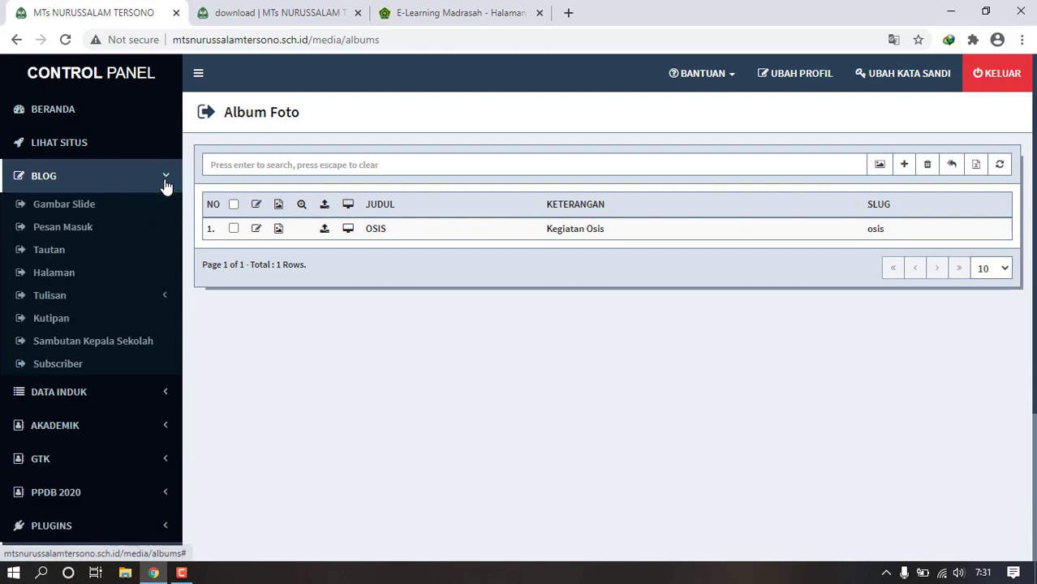
click(101, 210)
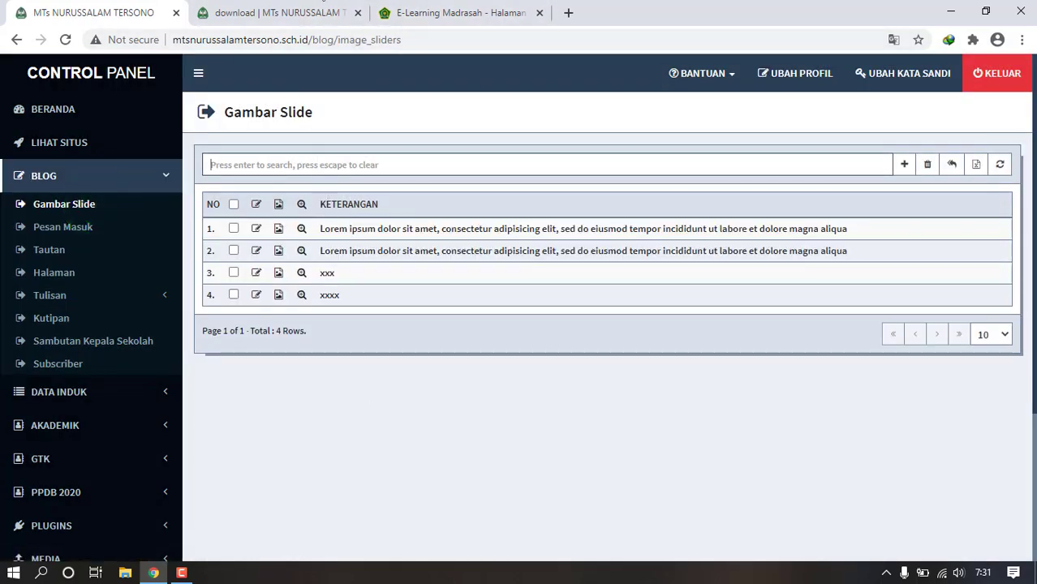
click(317, 11)
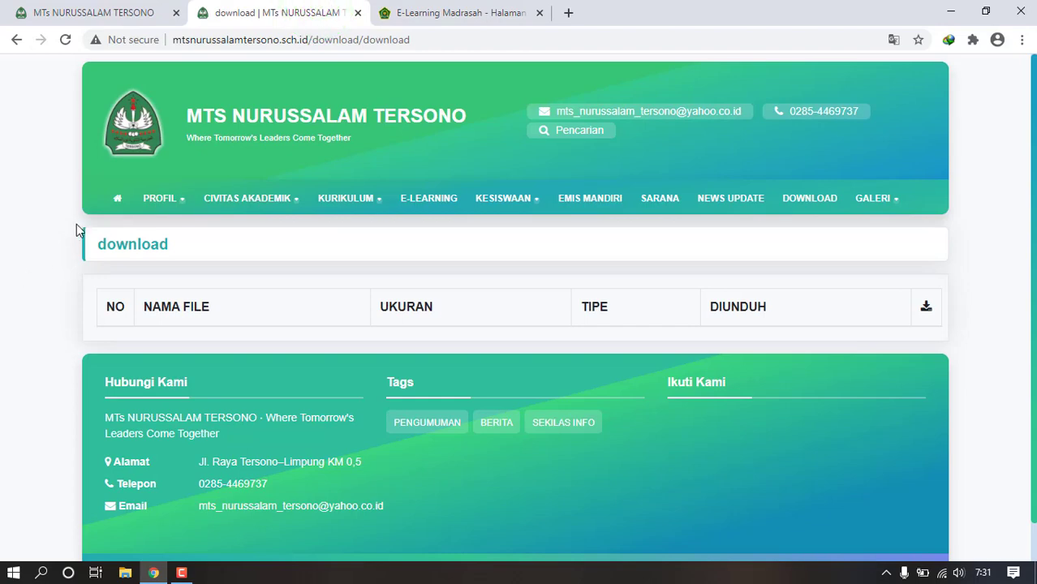
click(117, 209)
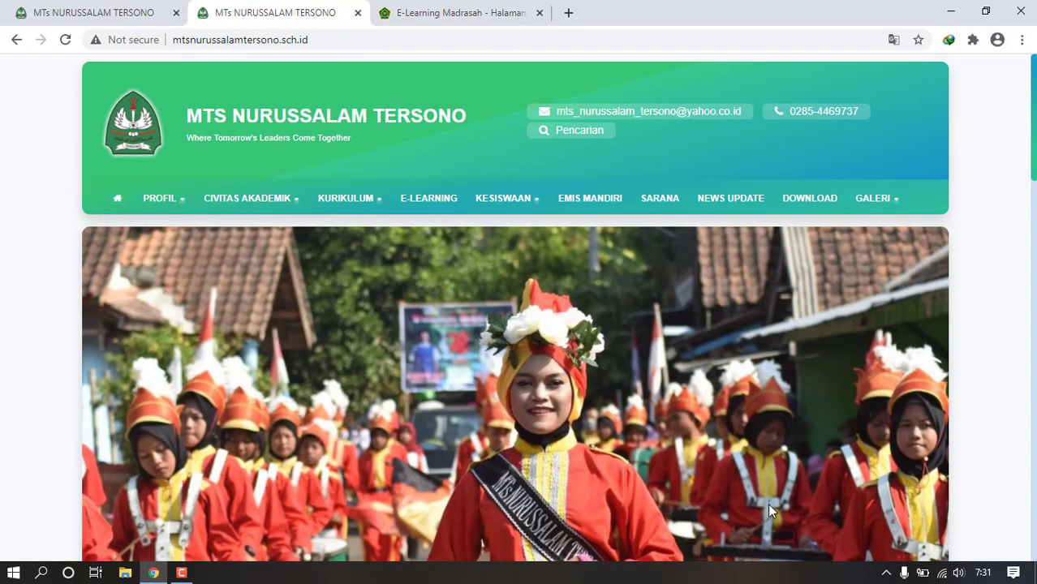
drag(1035, 74, 1035, 95)
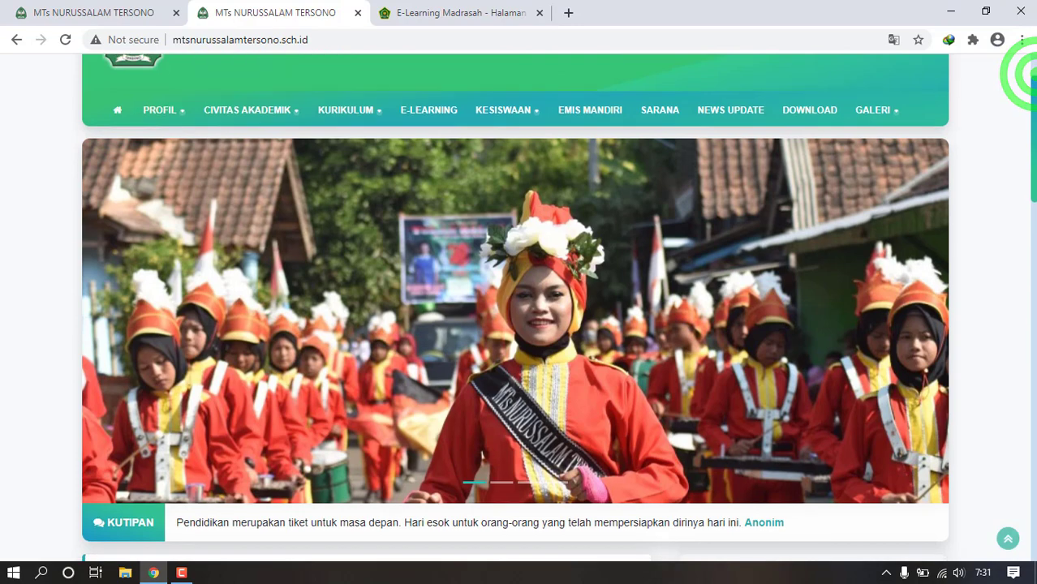
click(503, 485)
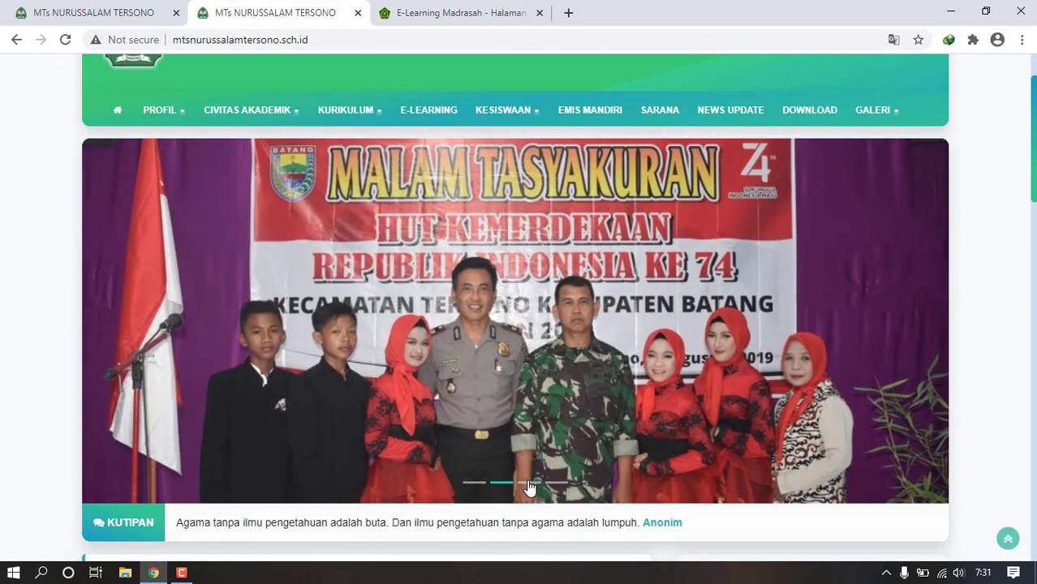
click(529, 484)
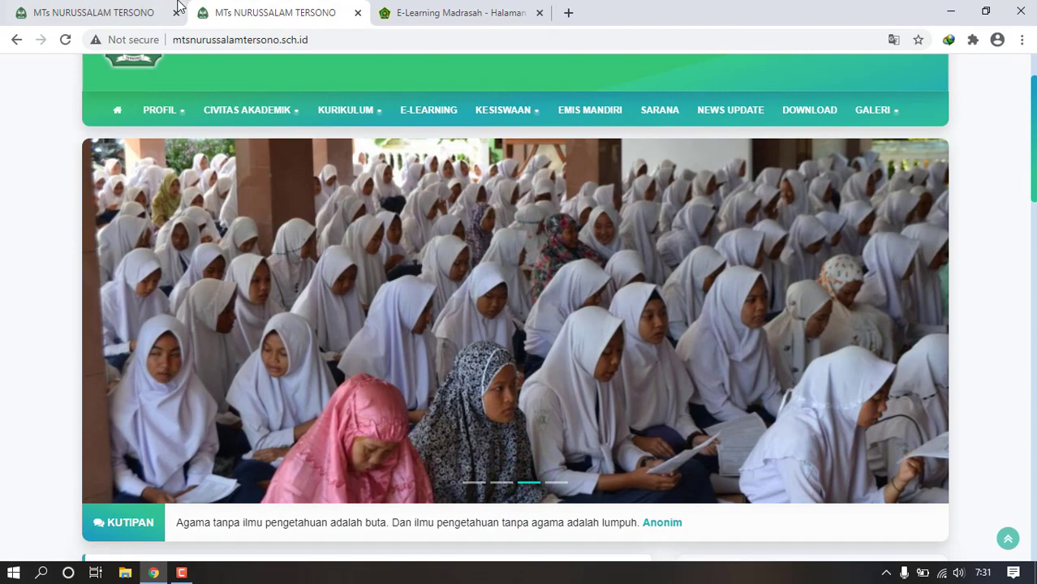
- Check Pesan Masuk and open the Tautan links list in the control panel
click(167, 12)
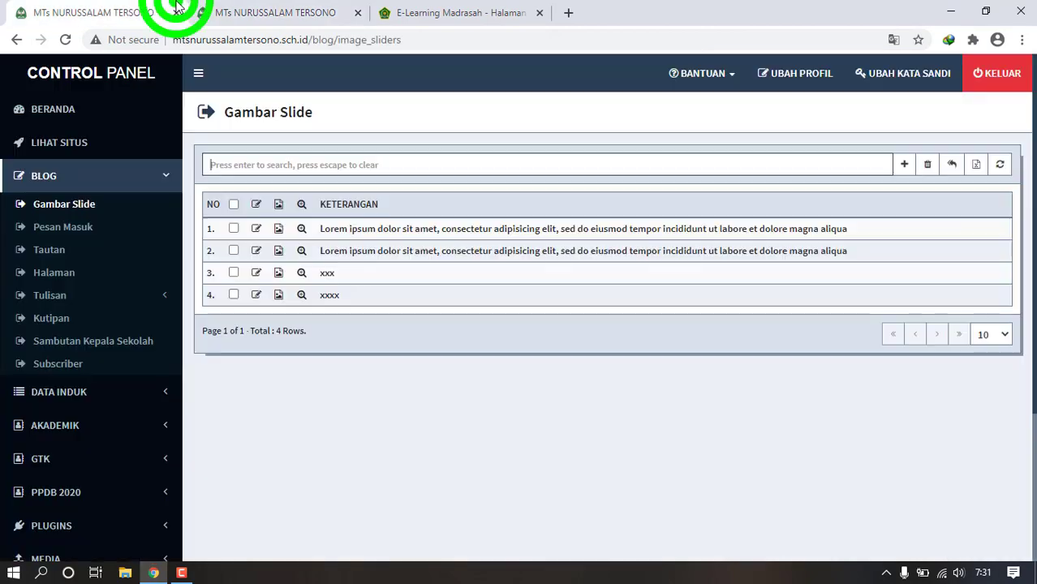
click(81, 229)
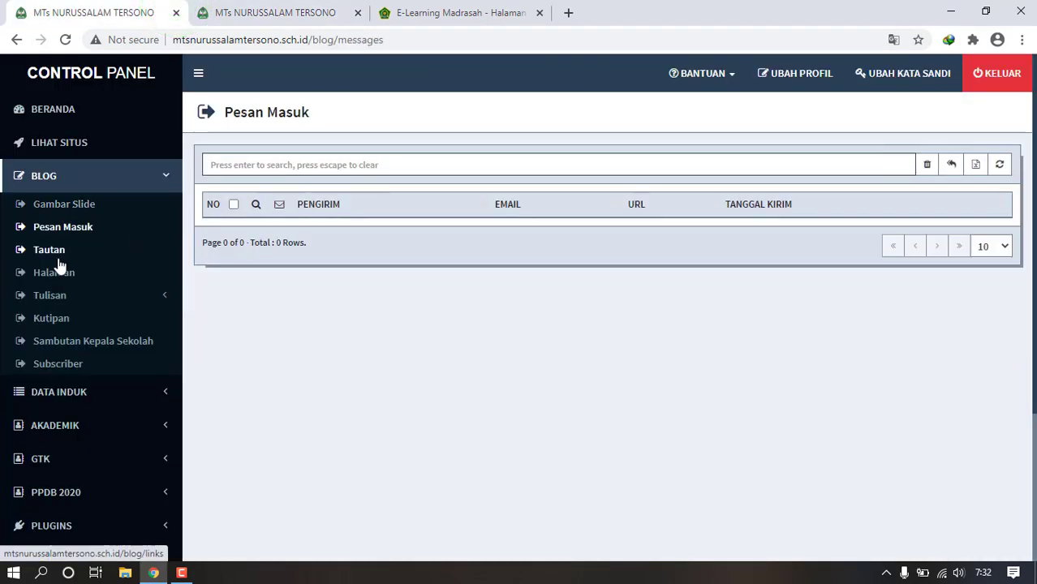
click(57, 258)
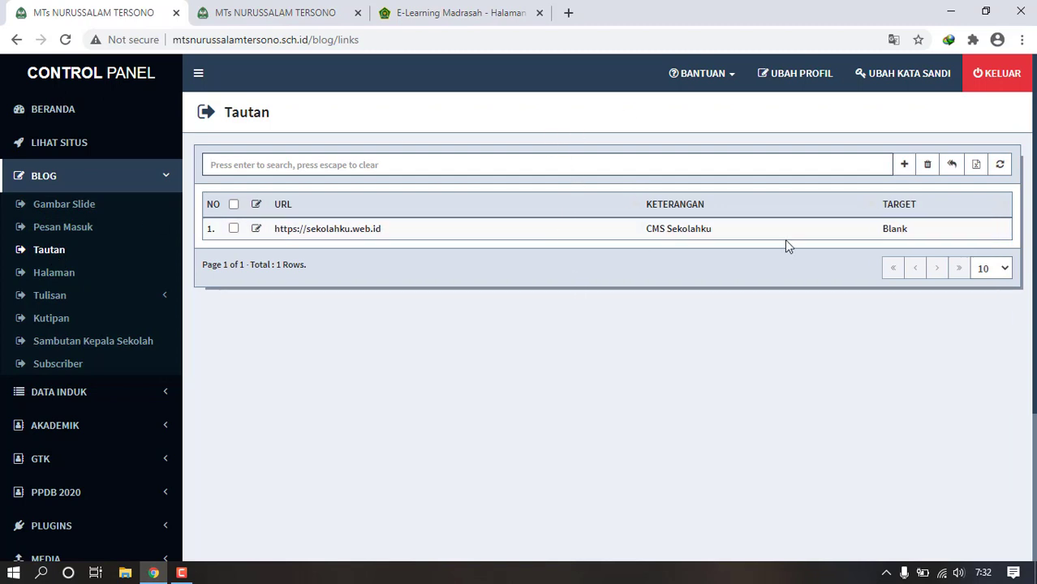
click(906, 167)
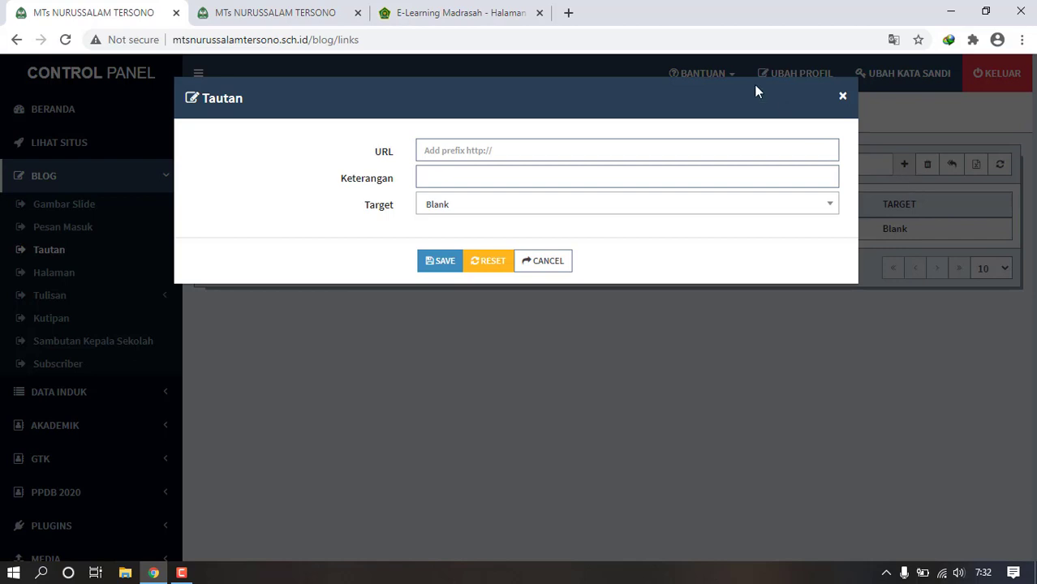
click(568, 151)
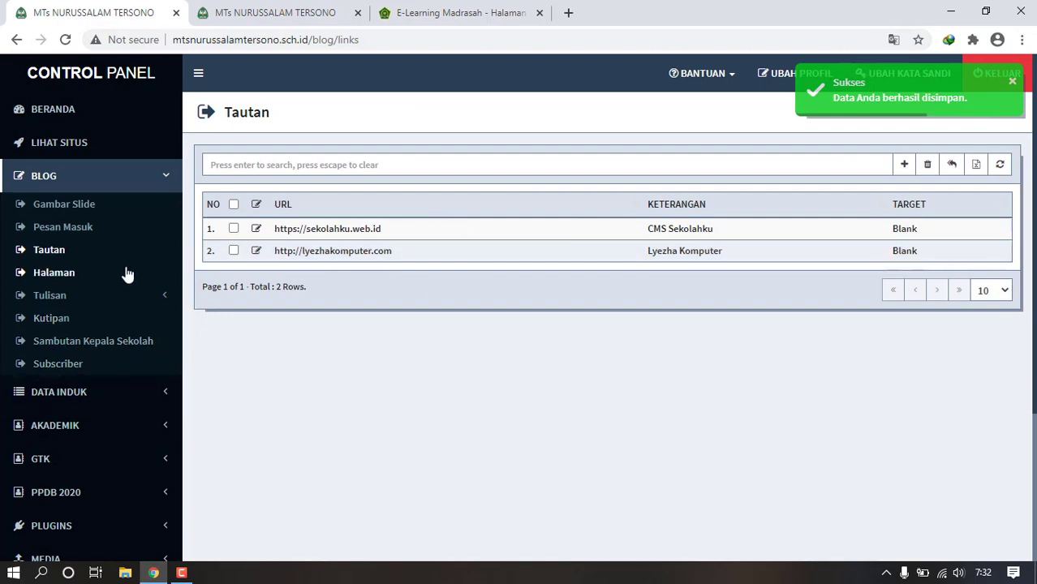
click(127, 273)
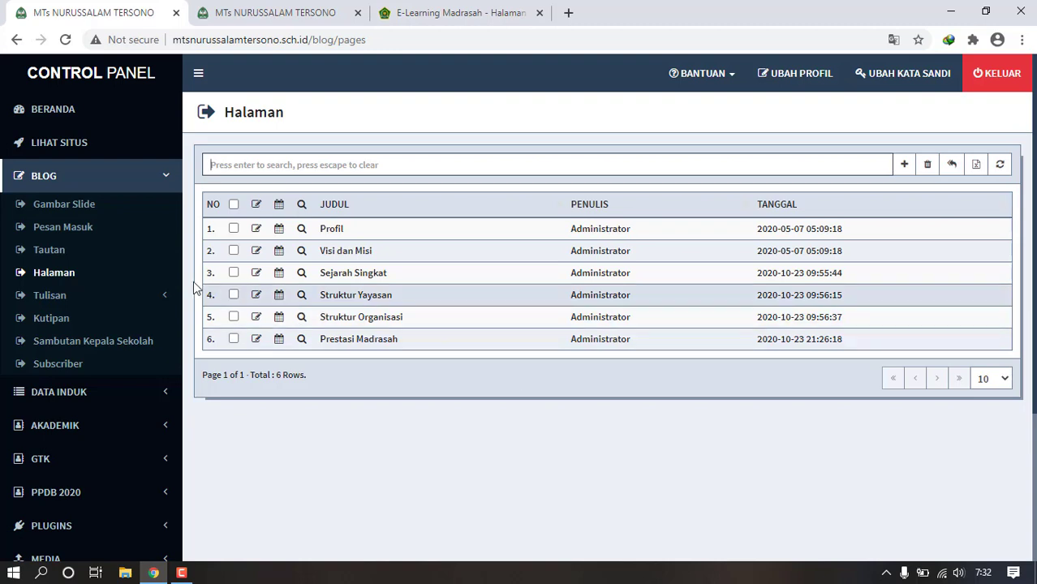
- Expand Tulisan, view the post categories, and open the Tambah Tulisan form
click(147, 293)
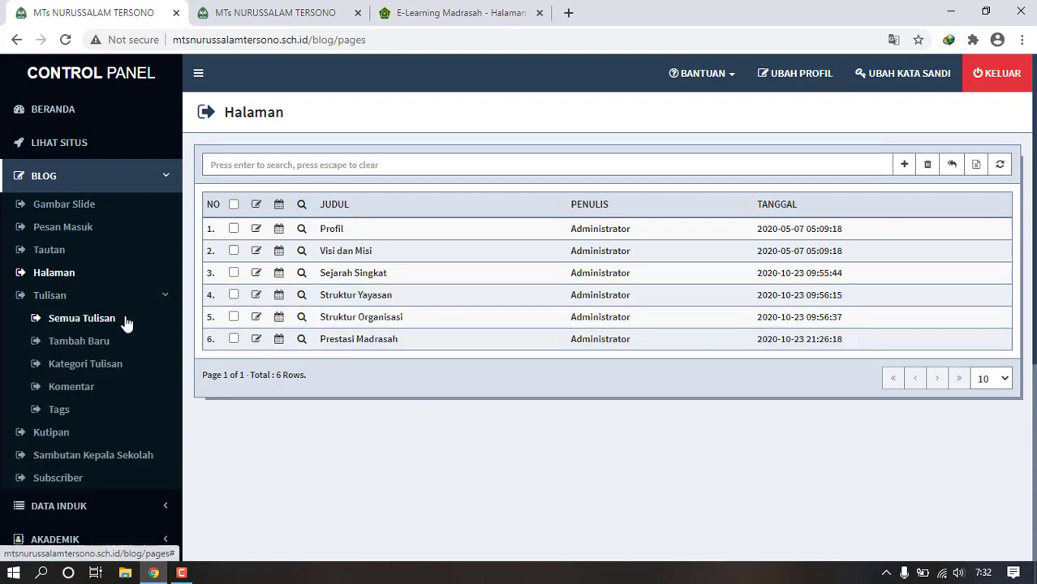
click(115, 371)
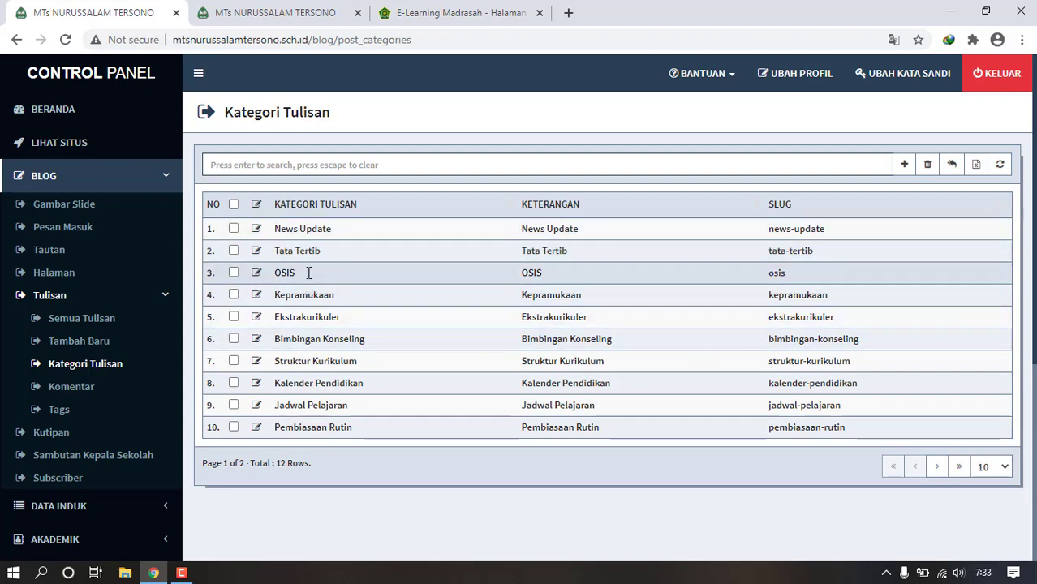
click(103, 342)
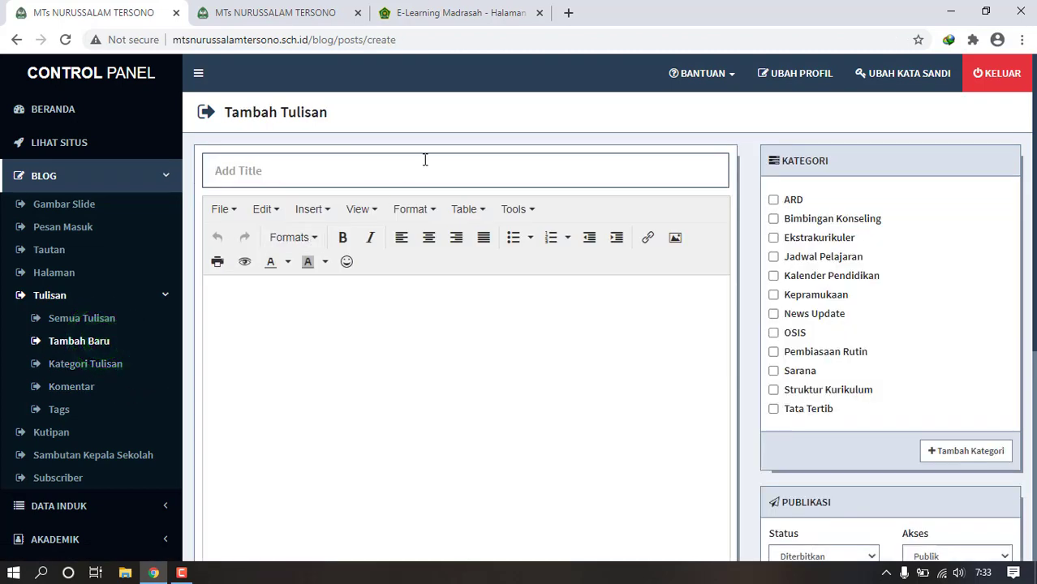
- Enter the title 'Jambore Daerah Sebentar Lagi', short body text, and tick Kepramukaan
click(434, 171)
text(Jambore Daerah Se)
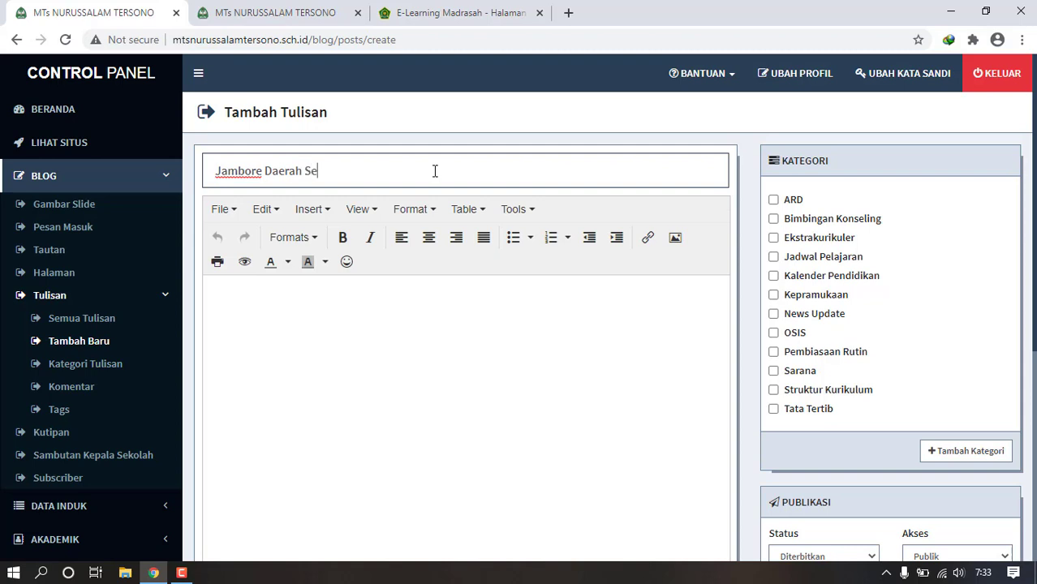
text(Lagi)
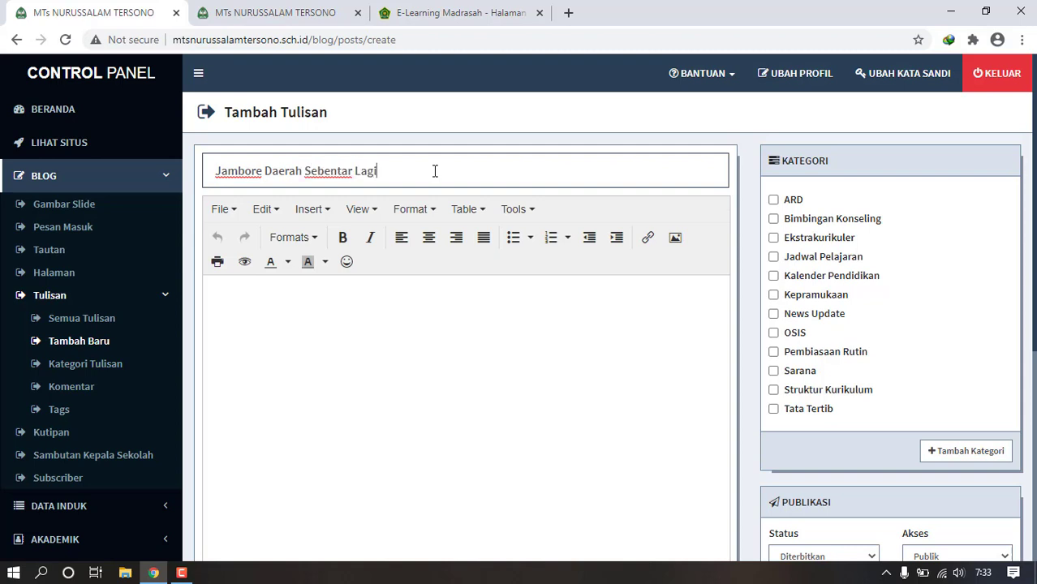
click(356, 295)
text(djahkd)
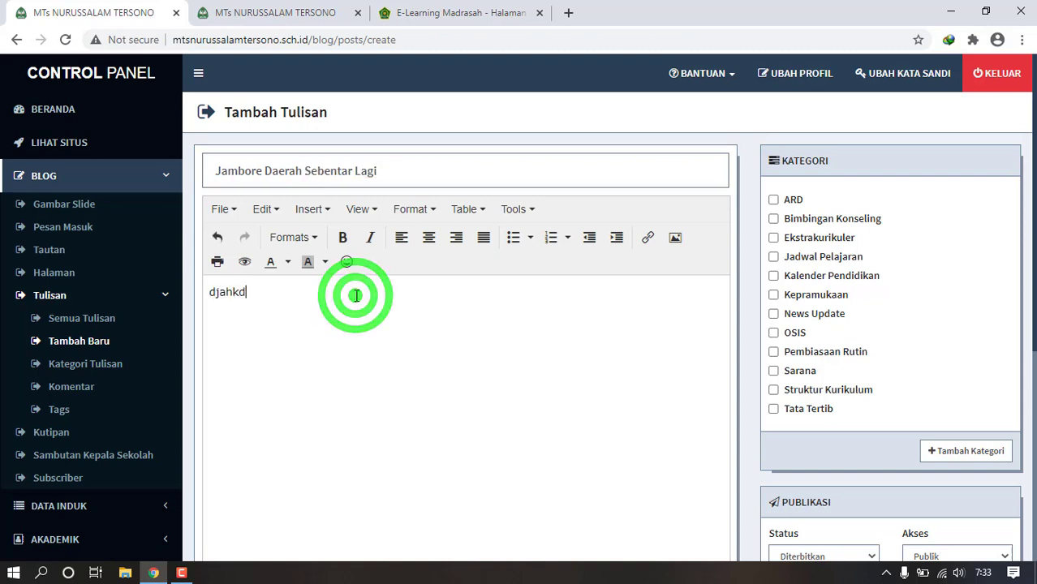
text(hsjhd djasdjadka achskjabks jasdajk)
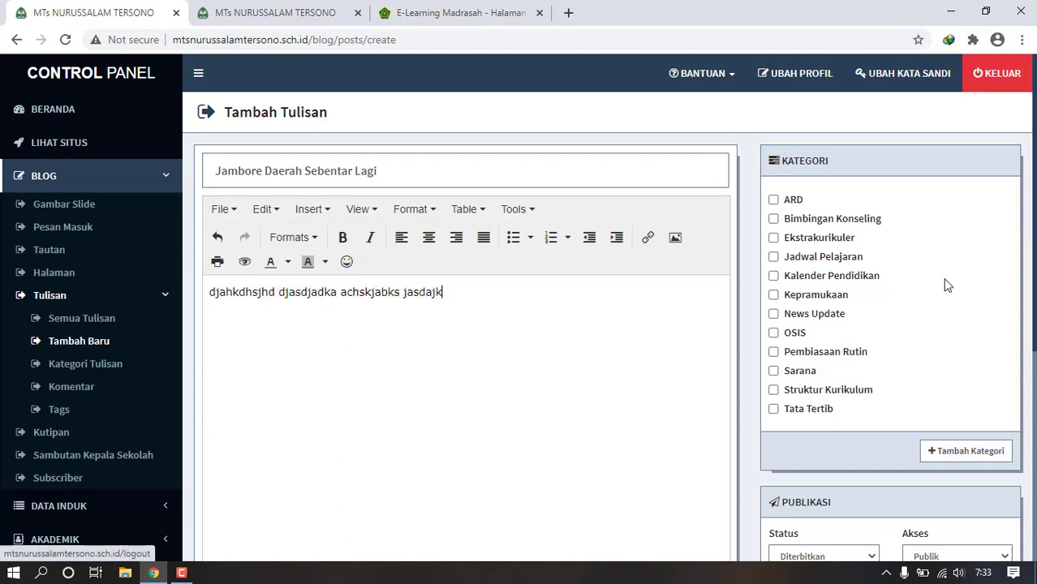
click(774, 296)
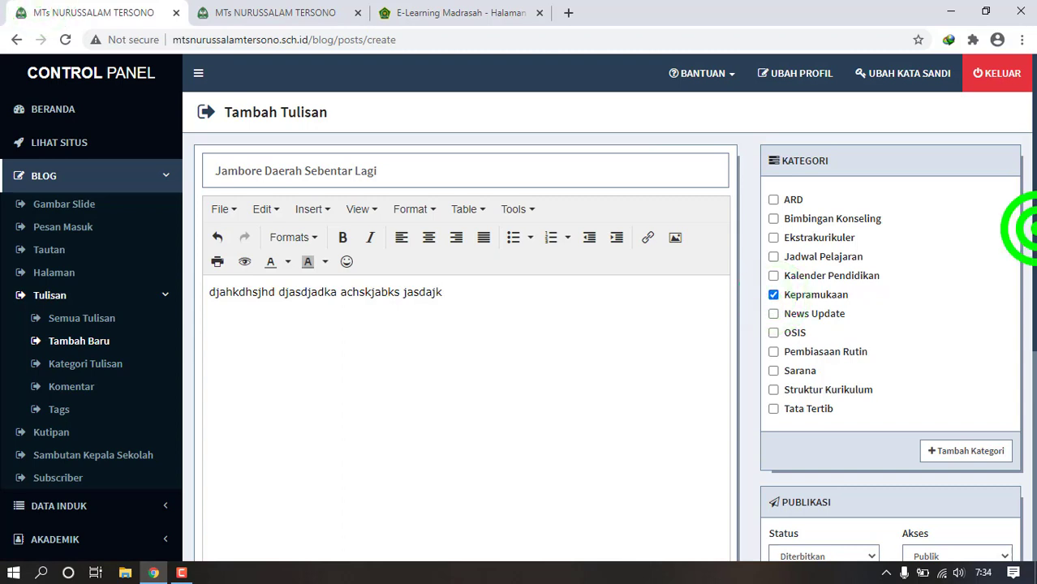
- Skip choosing a featured image and save the post
scroll(1027, 227, down, 1)
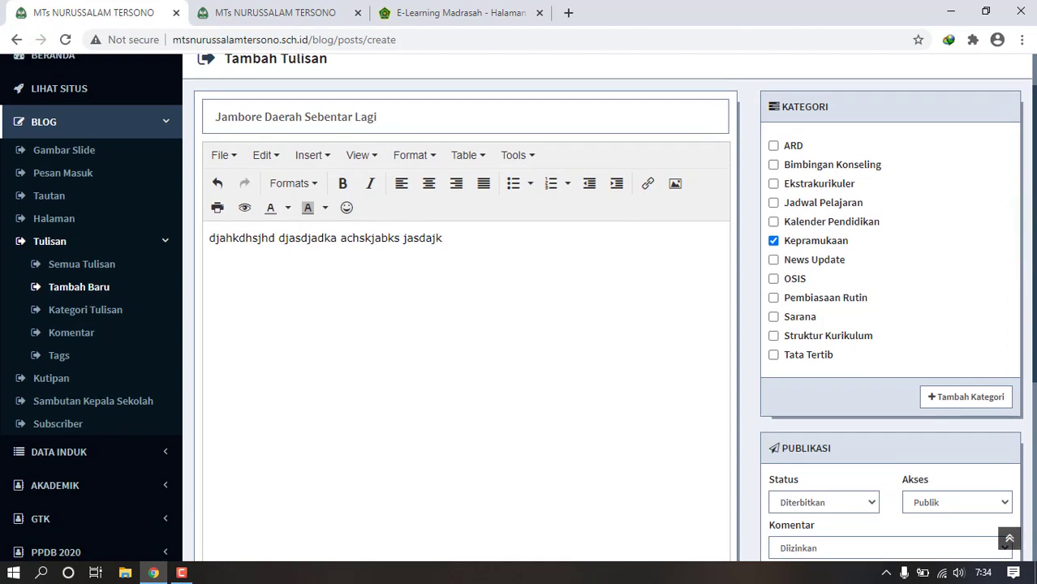
drag(1036, 266, 1036, 265)
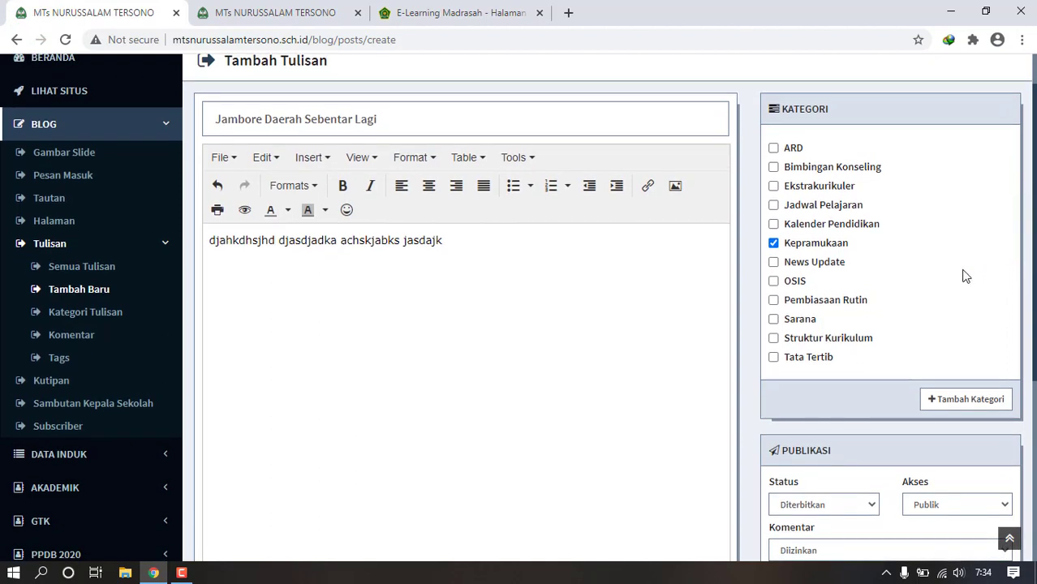
drag(1036, 321, 1035, 426)
click(825, 420)
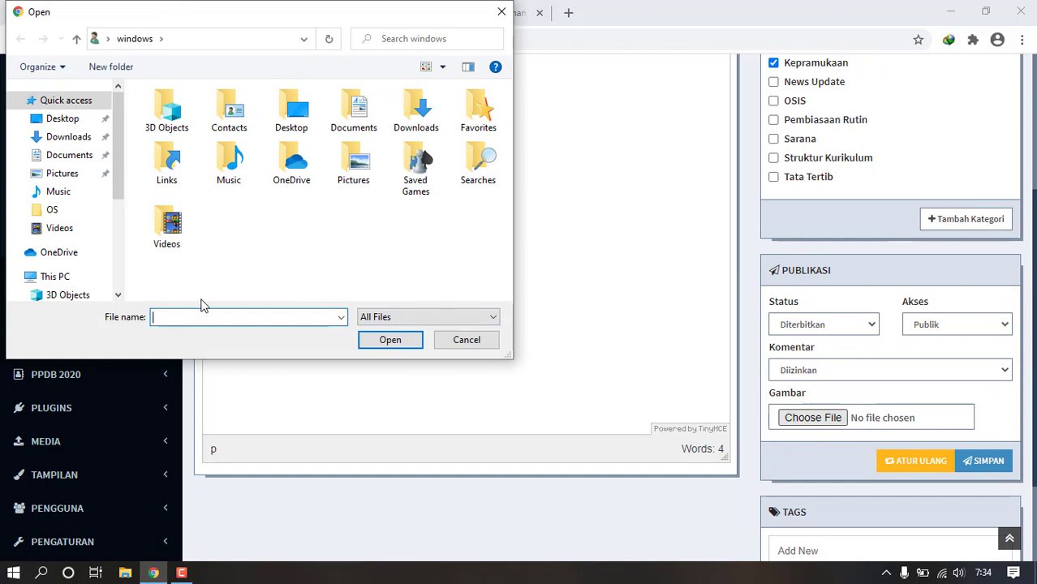
click(122, 227)
click(90, 206)
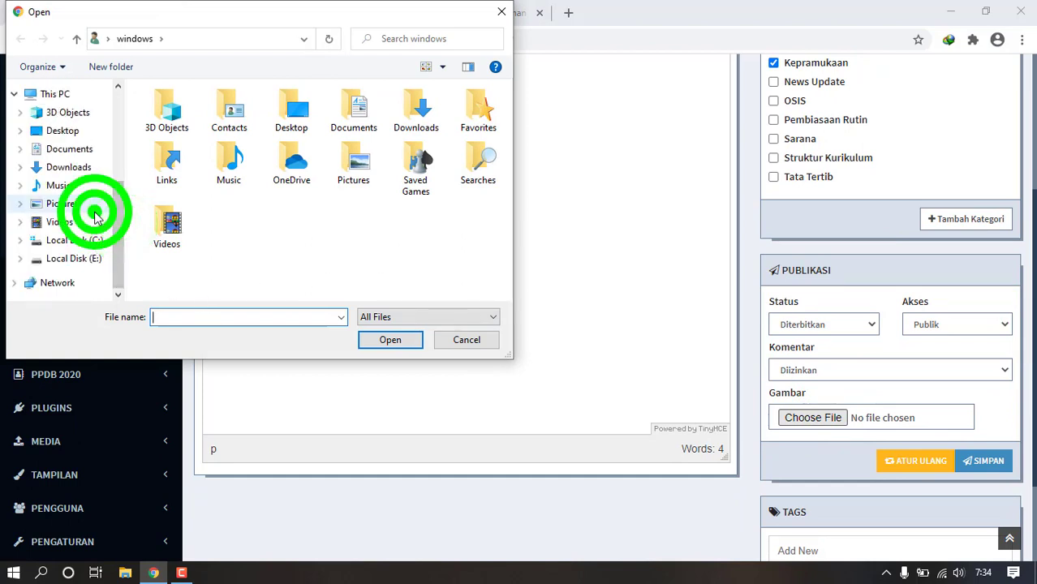
click(84, 168)
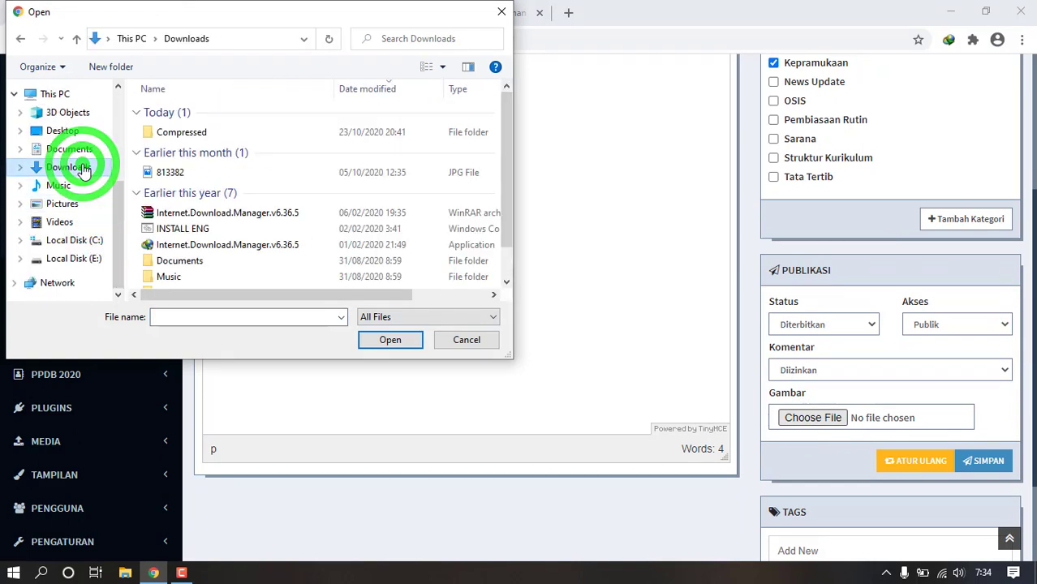
click(84, 167)
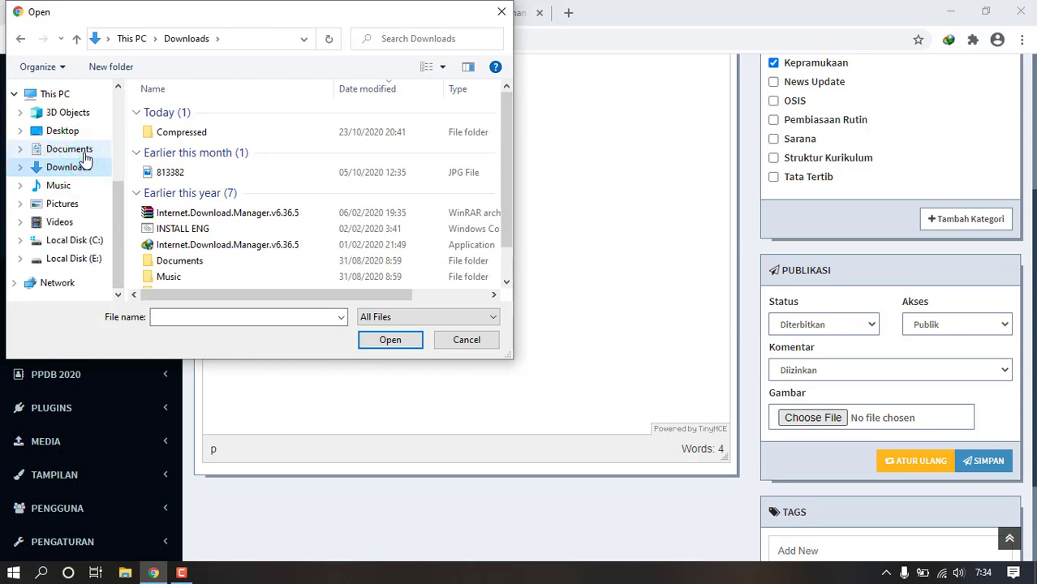
click(82, 150)
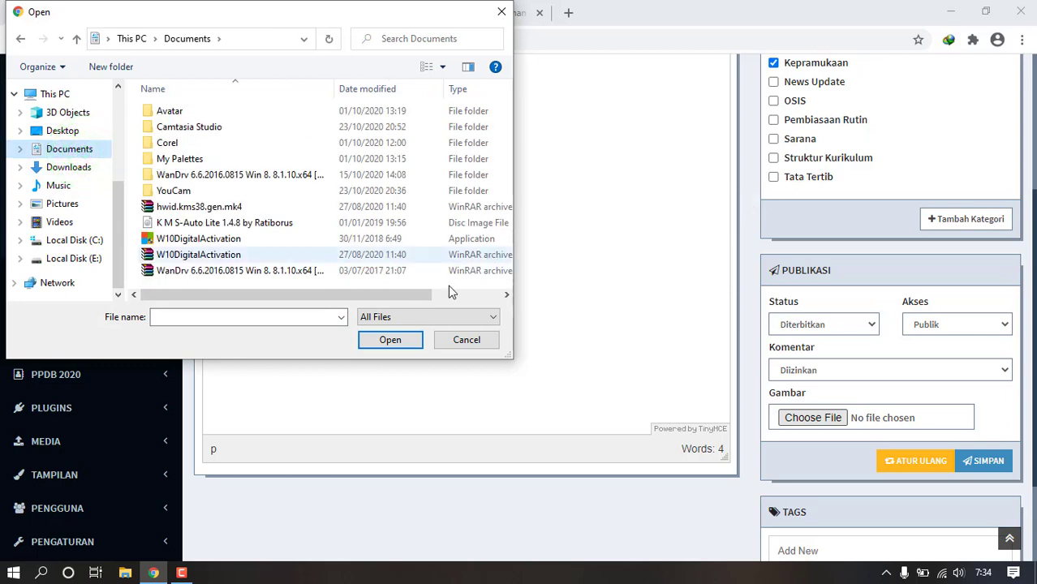
drag(374, 295, 274, 299)
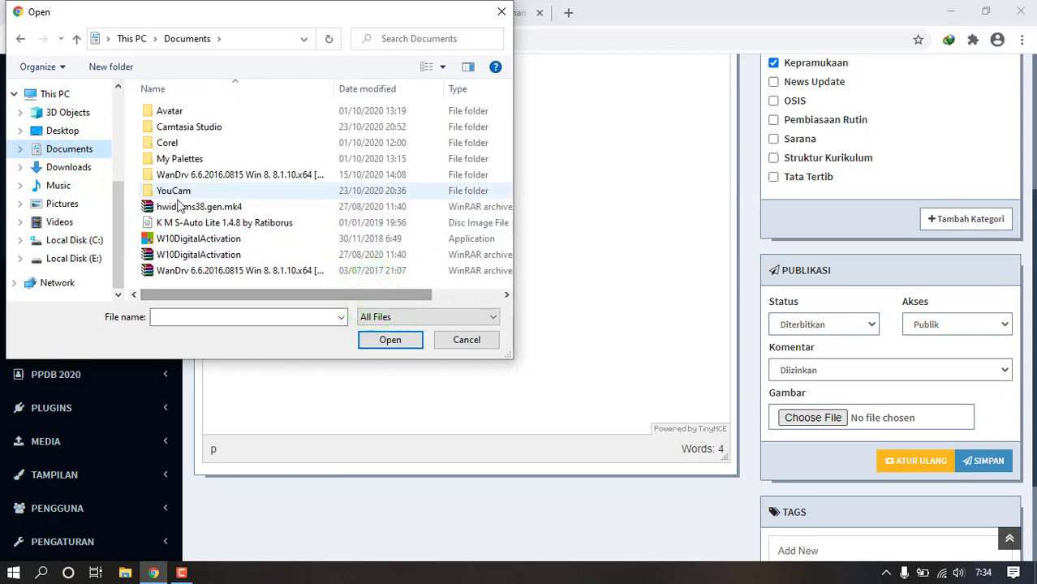
click(76, 260)
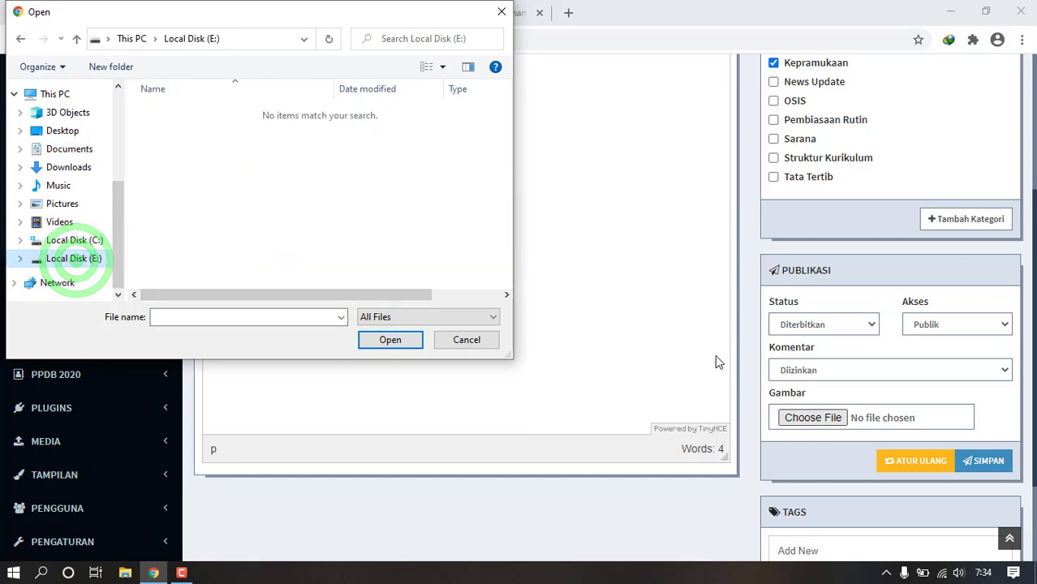
click(461, 341)
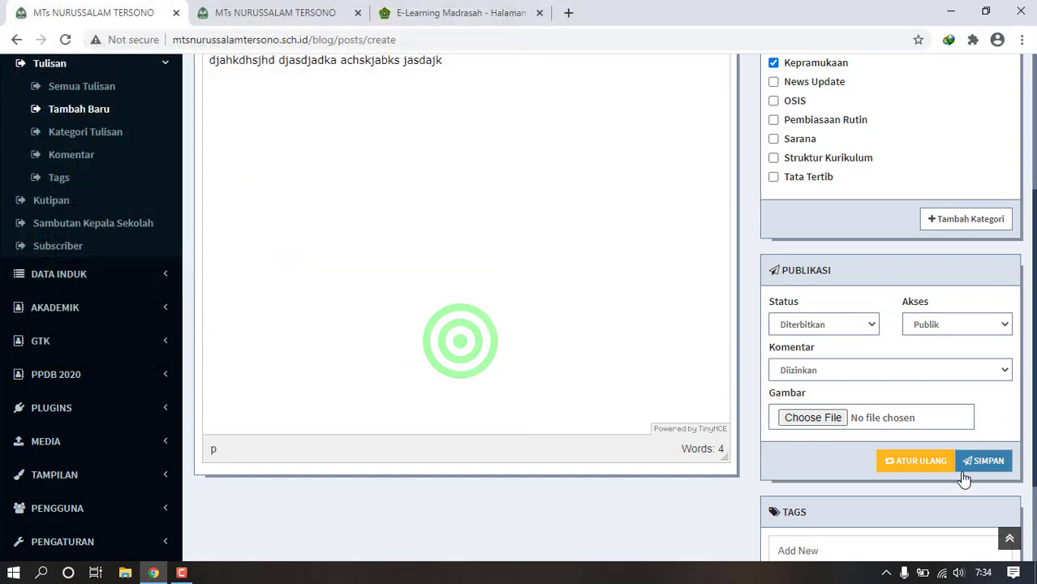
click(985, 464)
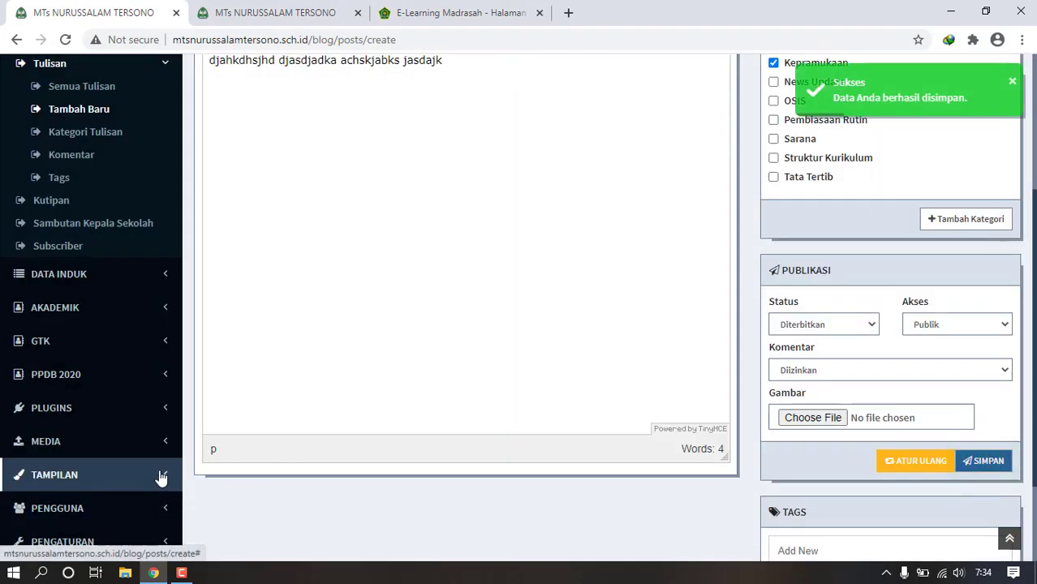
click(60, 40)
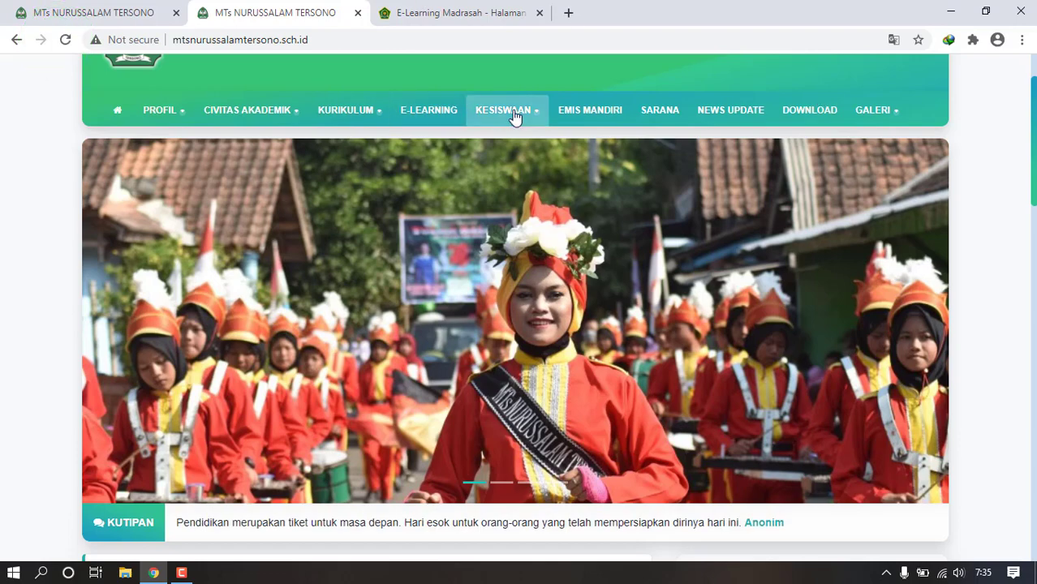
- View the new post on the public Kepramukaan page, then open the Kutipan quotes list
mouse_move(514, 118)
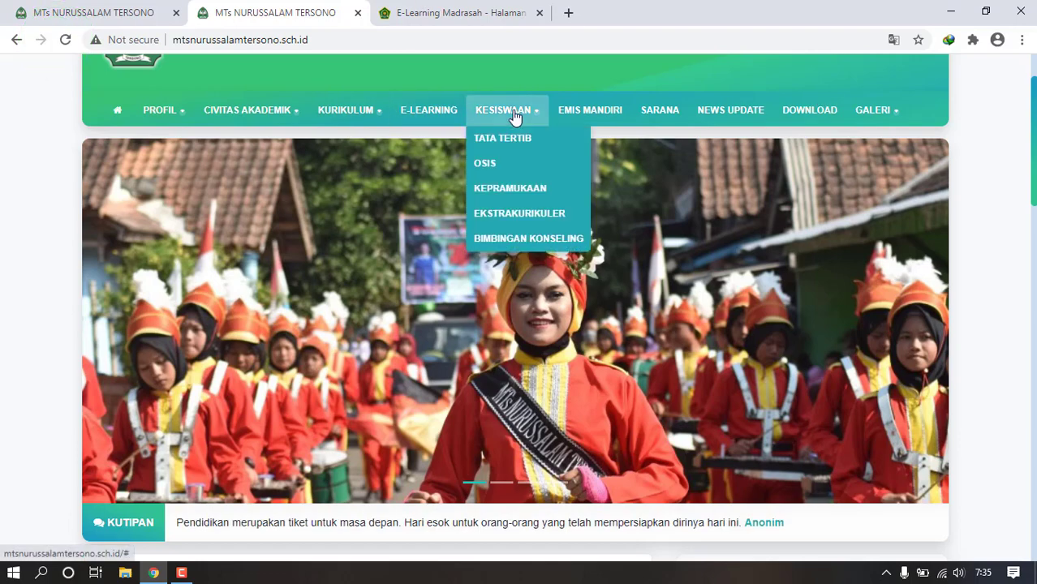
click(530, 188)
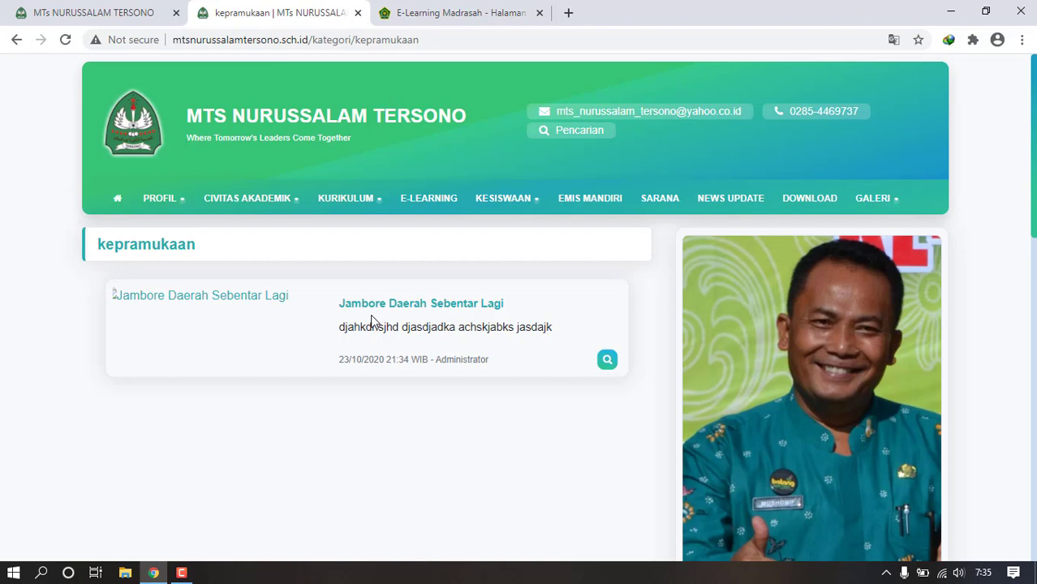
click(57, 13)
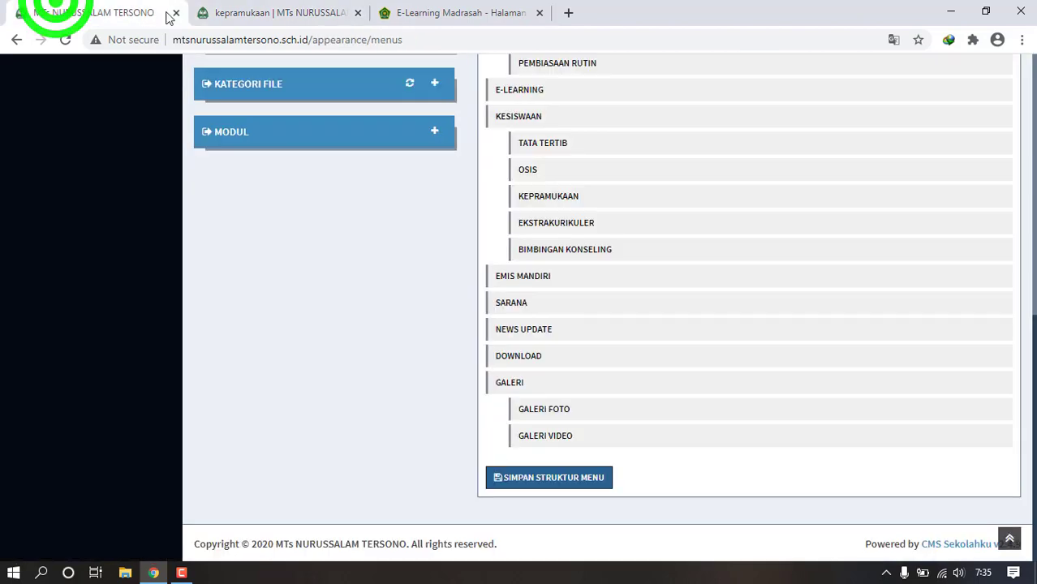
click(1035, 74)
click(1035, 73)
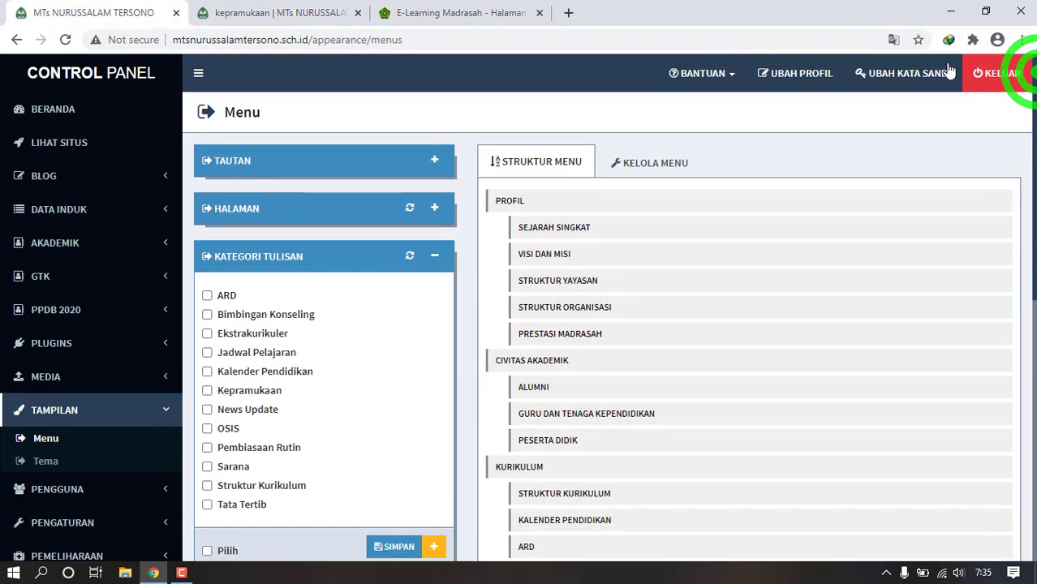
click(150, 187)
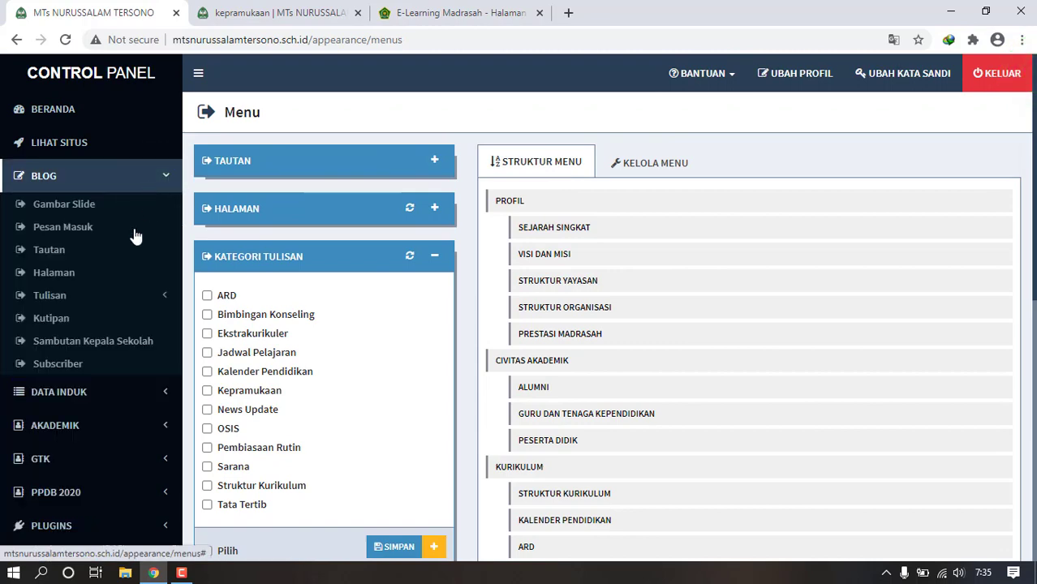
click(77, 317)
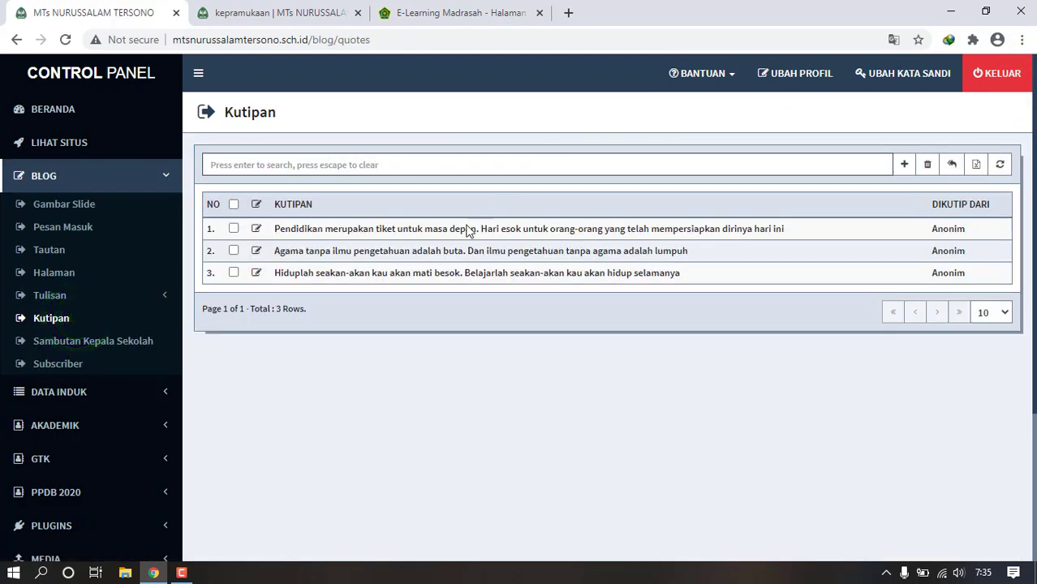
- Preview the public school homepage from the kepramukaan category page, scrolling down it
click(341, 8)
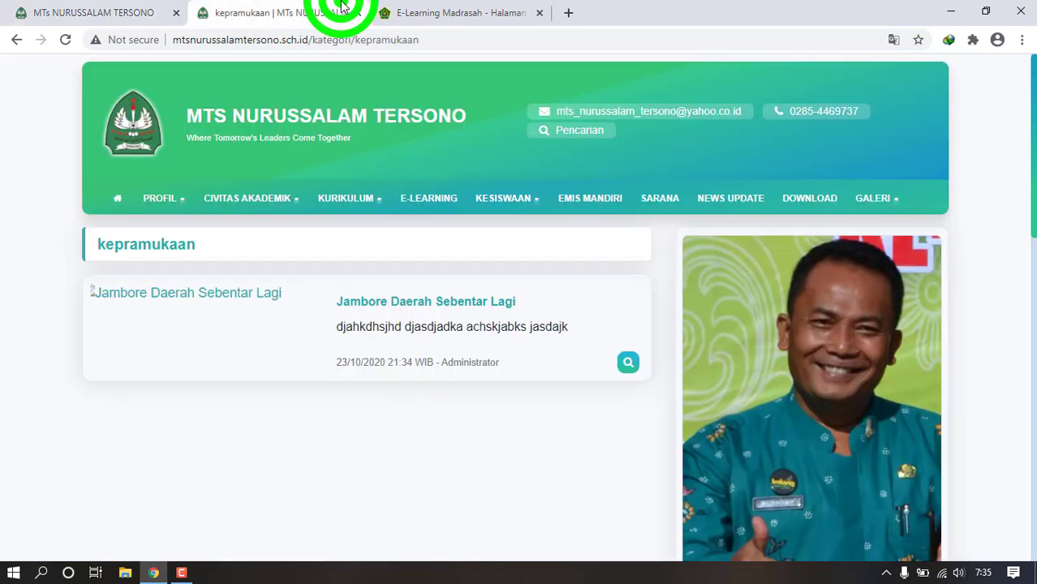
click(117, 199)
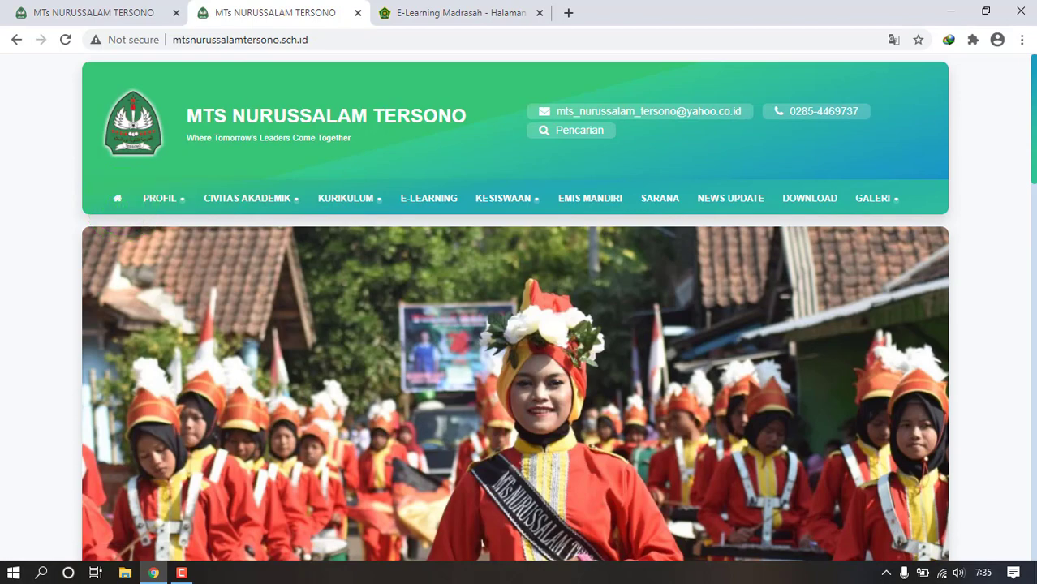
drag(1034, 95, 1034, 139)
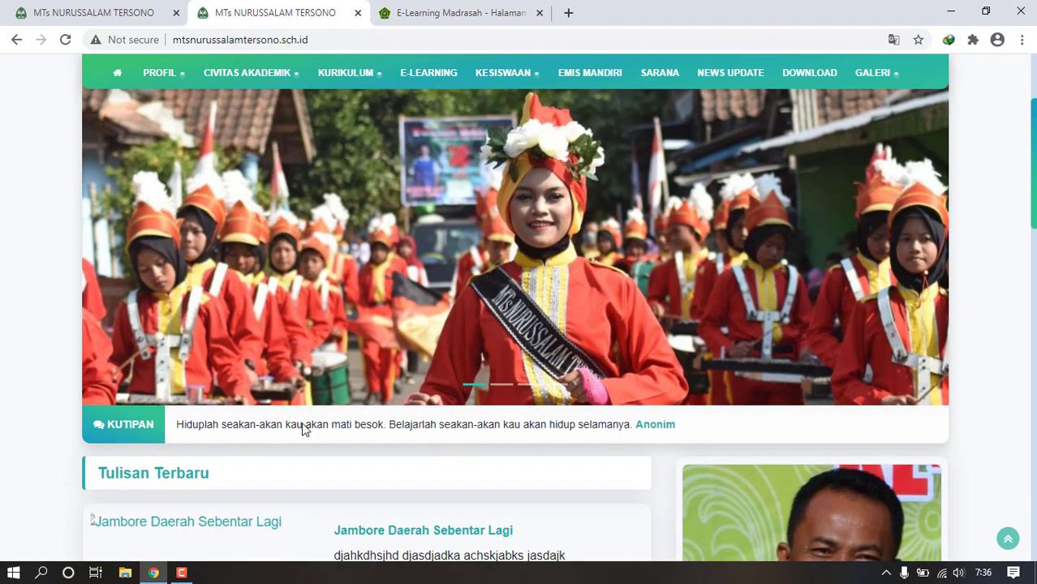
- Open the Sambutan Kepala Sekolah editor under BLOG, comparing it with the homepage
click(122, 12)
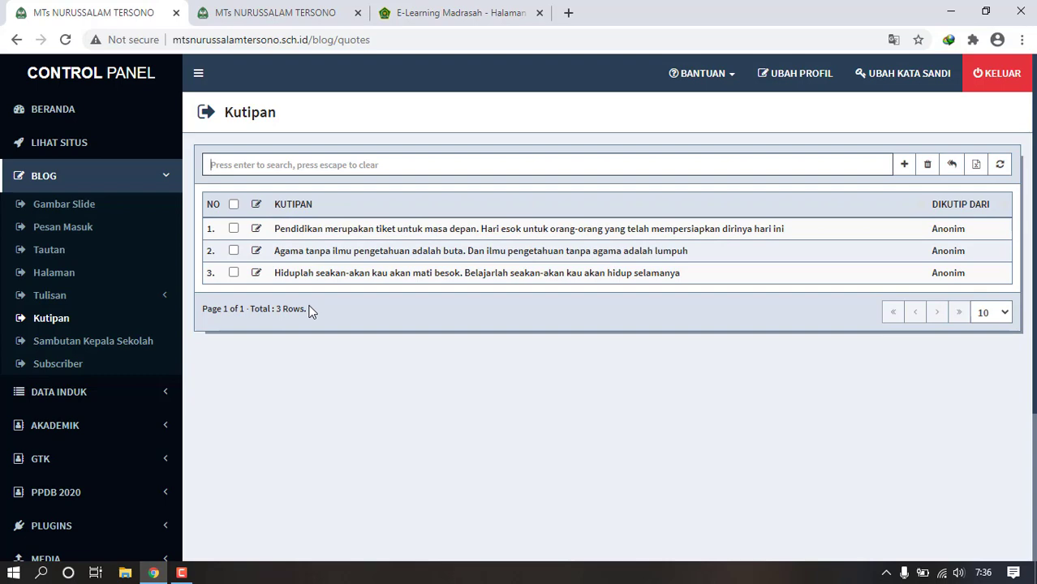
click(139, 341)
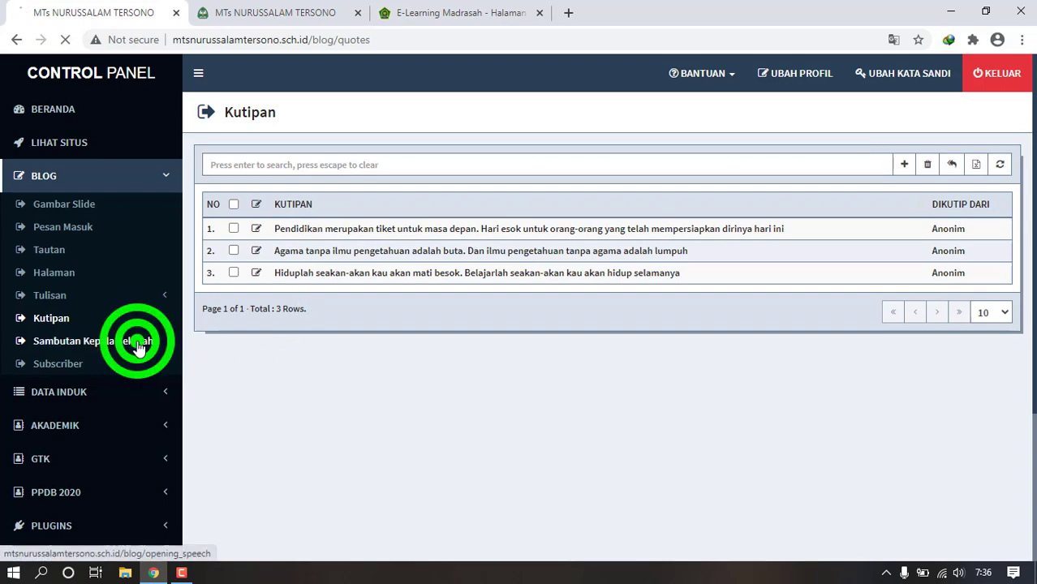
click(297, 12)
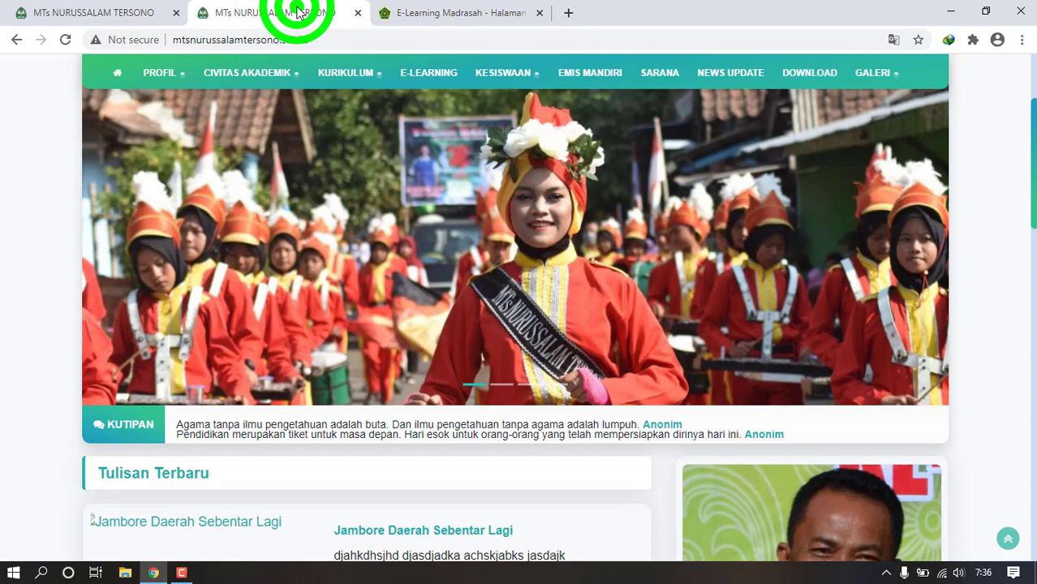
click(1033, 253)
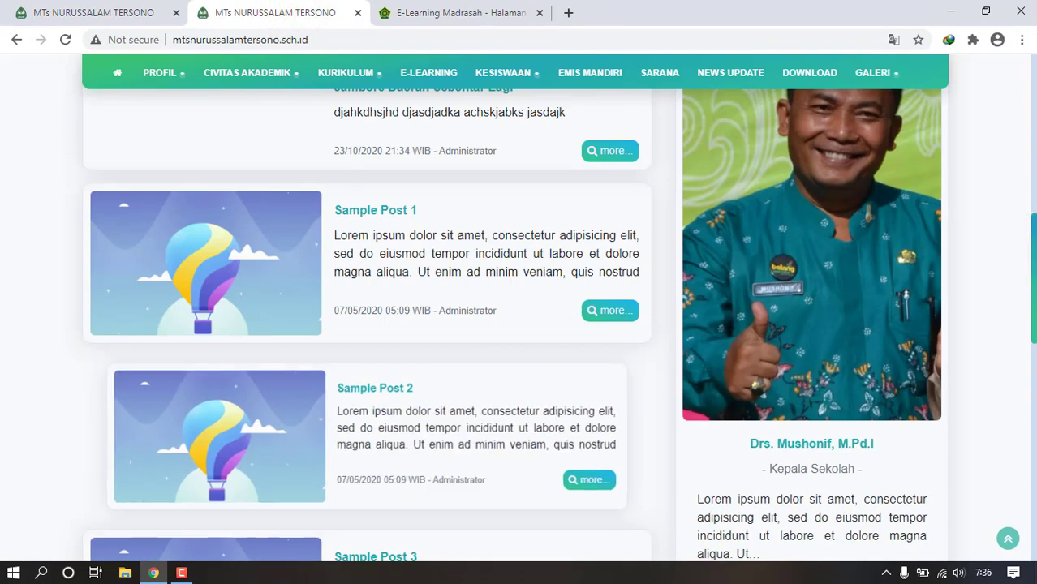
click(45, 13)
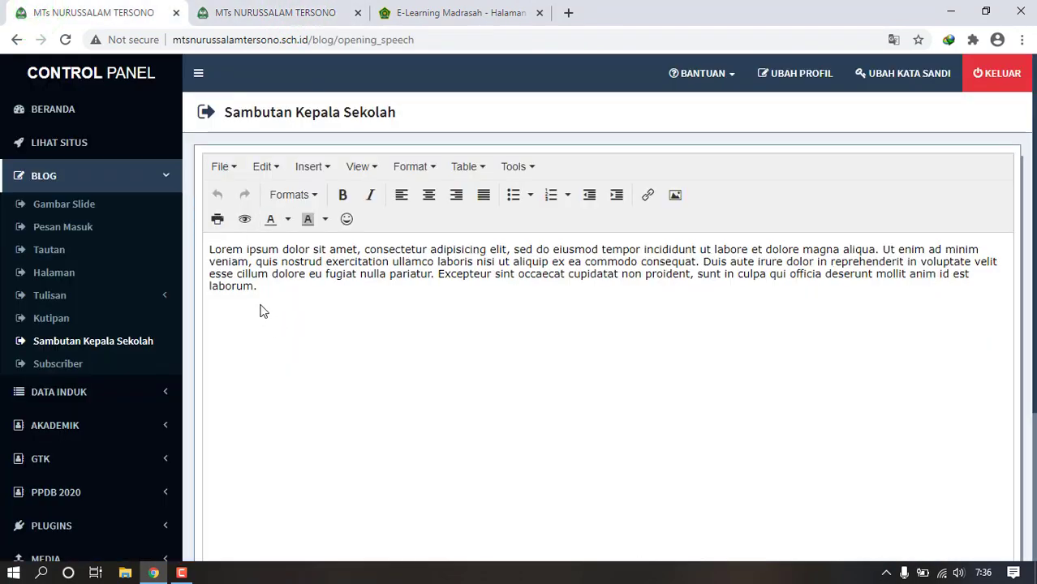
- Visit the Subscriber list, then return to the Sambutan Kepala Sekolah editor
click(305, 258)
click(56, 364)
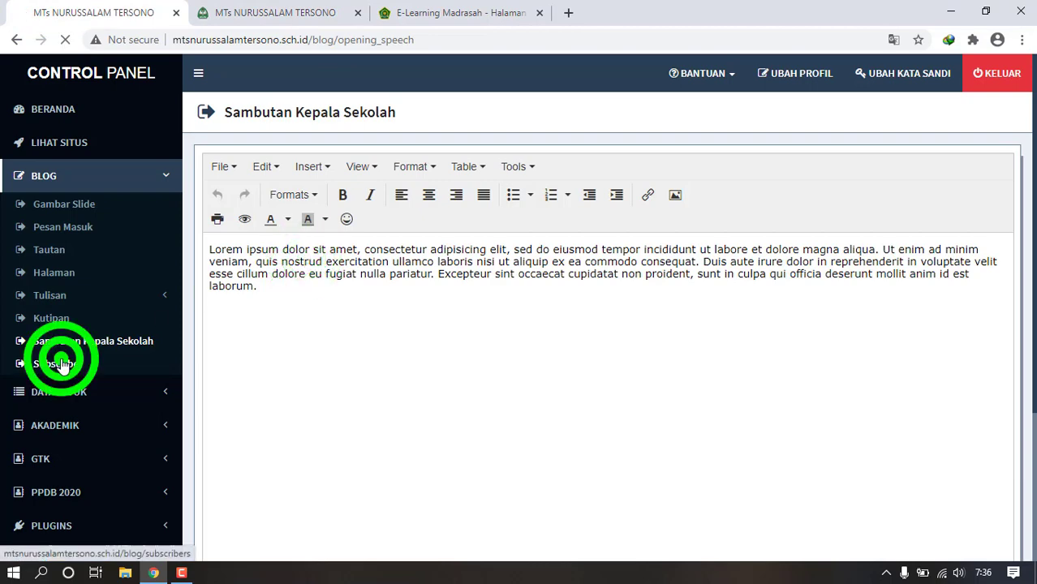
click(58, 344)
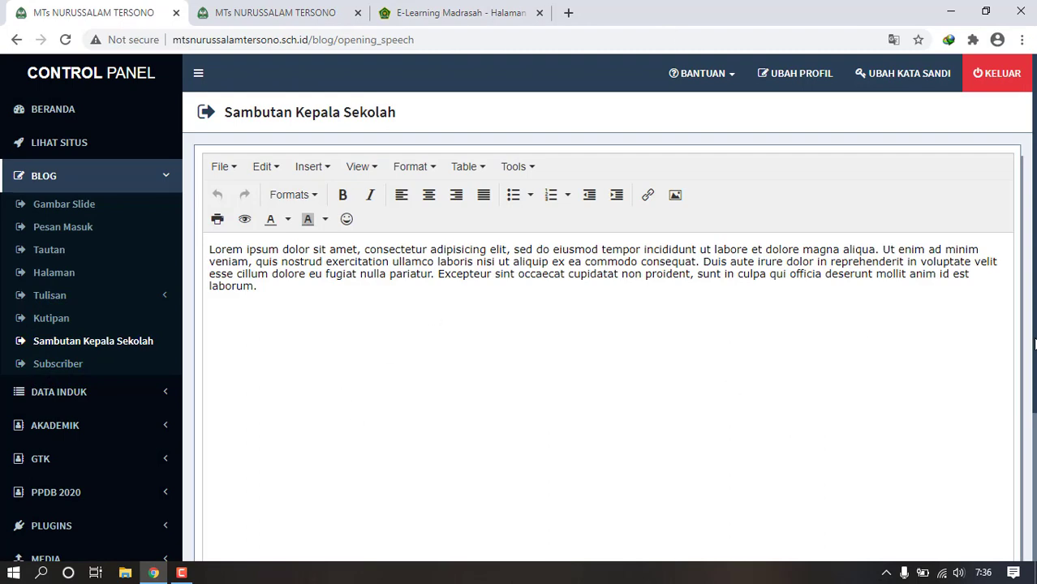
- Scroll the unchanged welcome message down to SIMPAN and expand DATA INDUK in the sidebar
drag(1035, 338, 1035, 421)
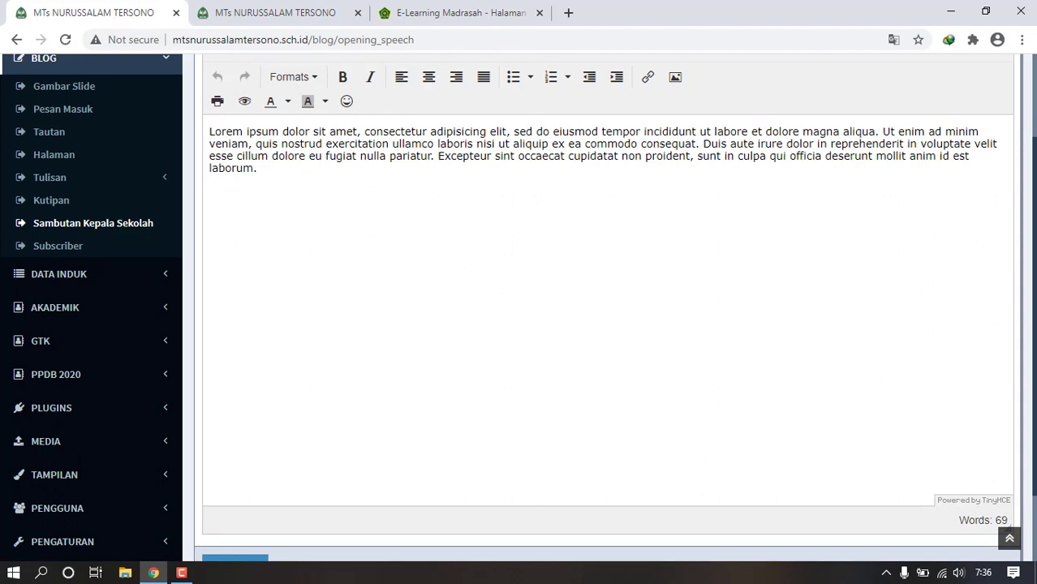
click(1033, 342)
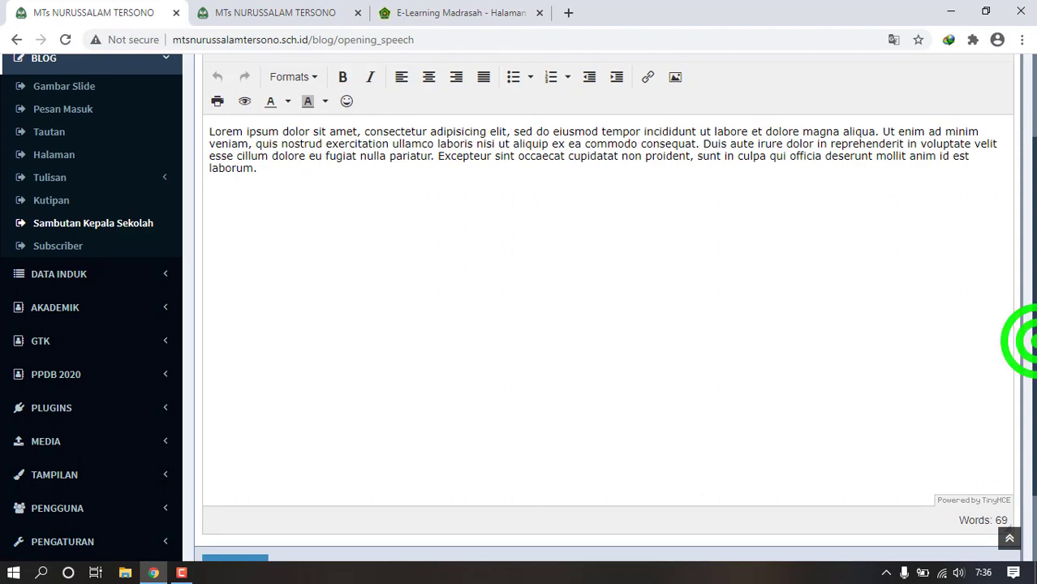
mouse_move(1035, 342)
mouse_down()
mouse_move(1035, 317)
mouse_move(1035, 341)
mouse_up()
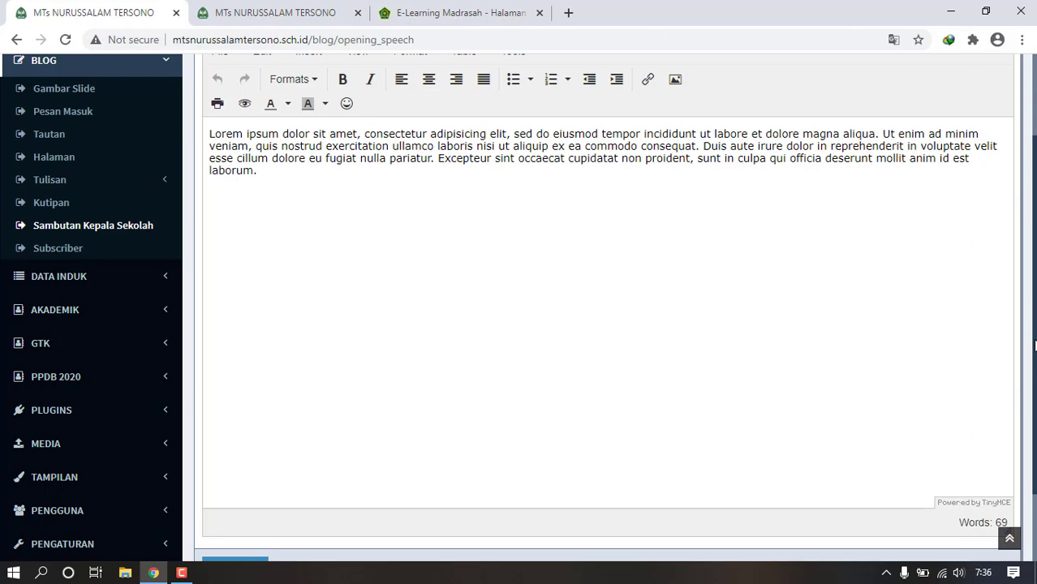
click(1035, 345)
drag(1035, 345, 1035, 410)
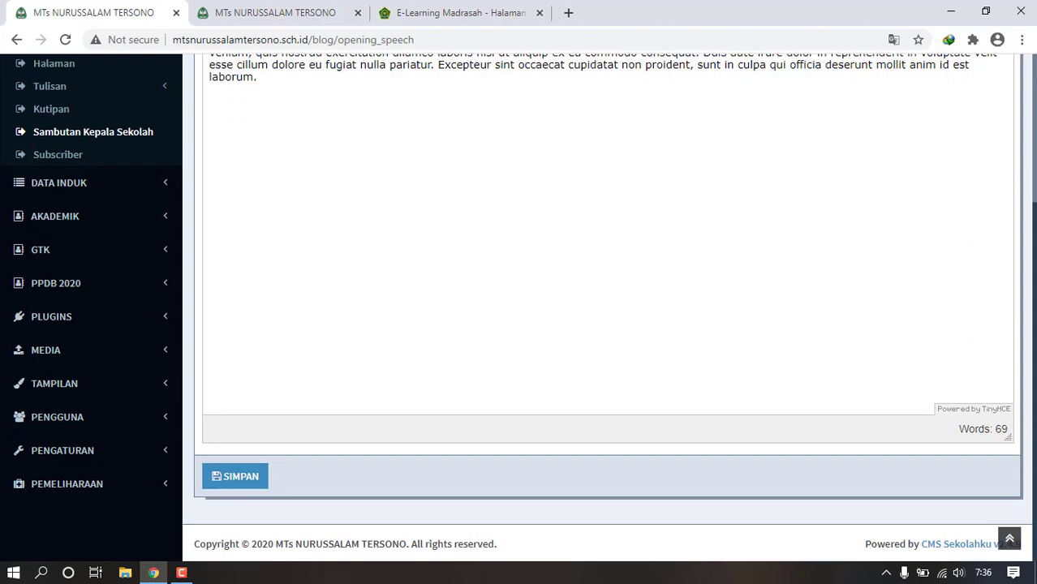
click(151, 183)
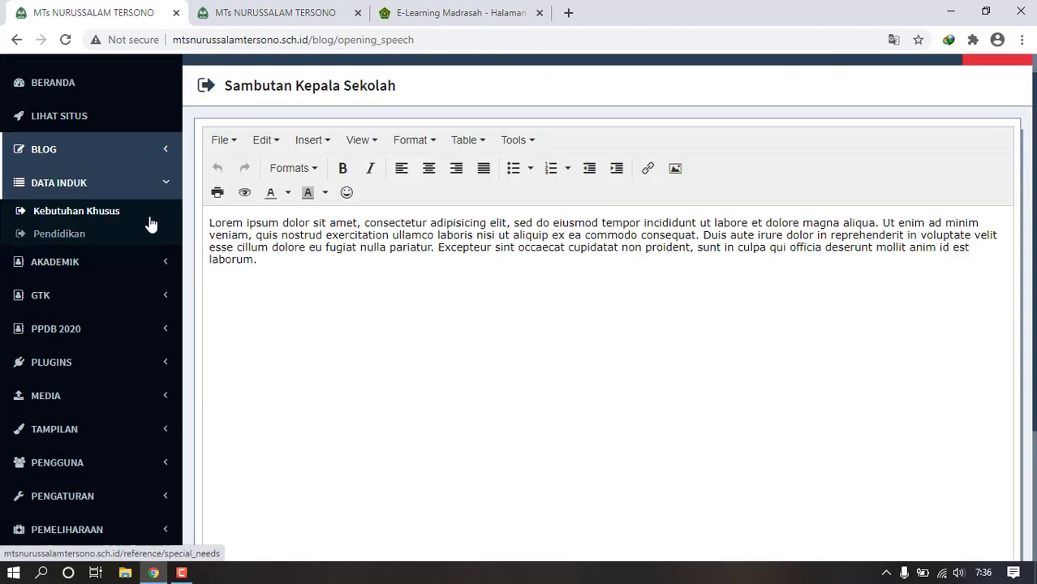
- View the Kebutuhan Khusus list, then the Pendidikan list of 11 levels, D1 to SMP Sederajat
click(94, 224)
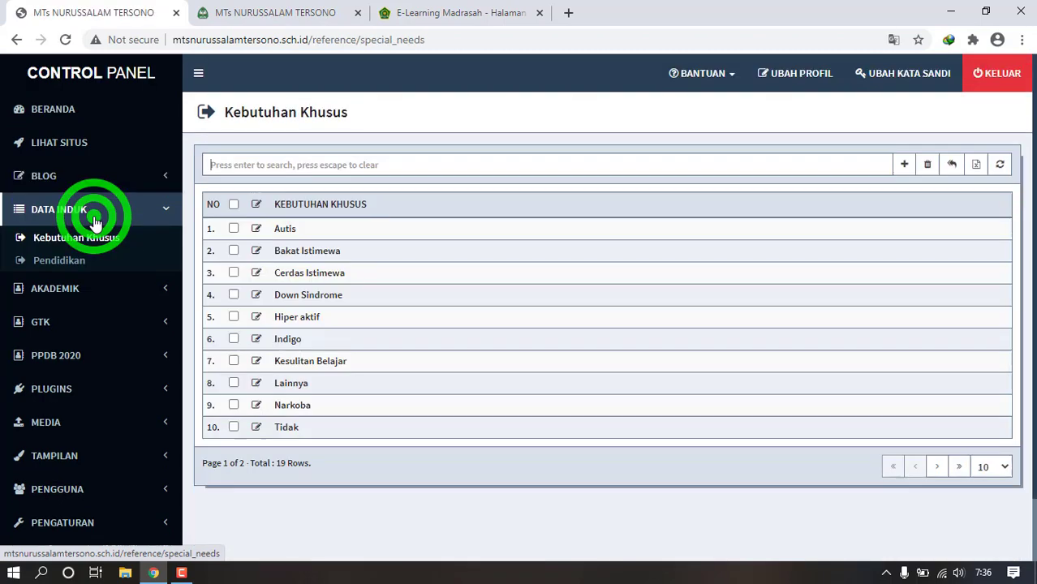
click(75, 261)
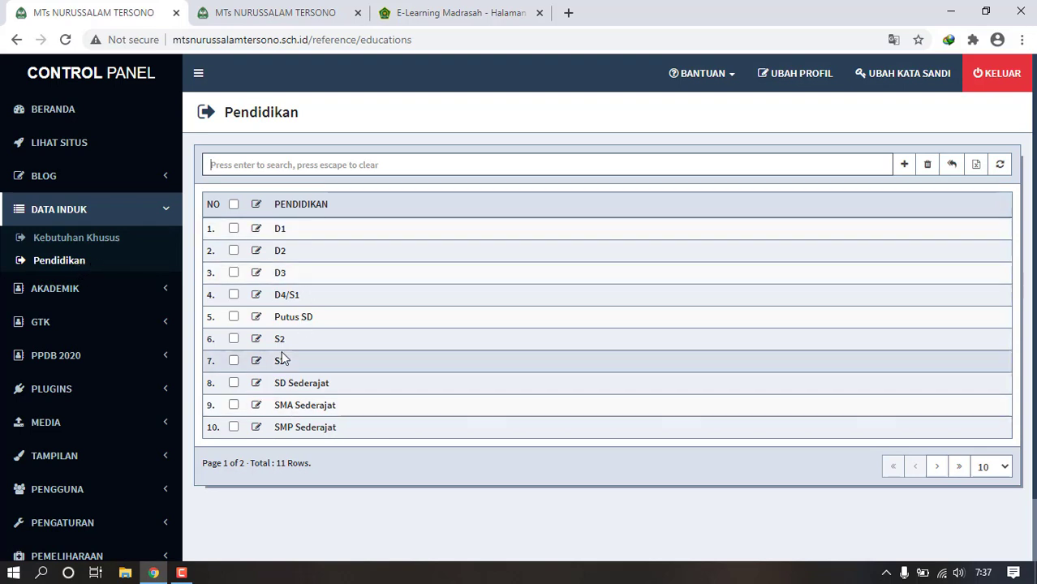
click(167, 289)
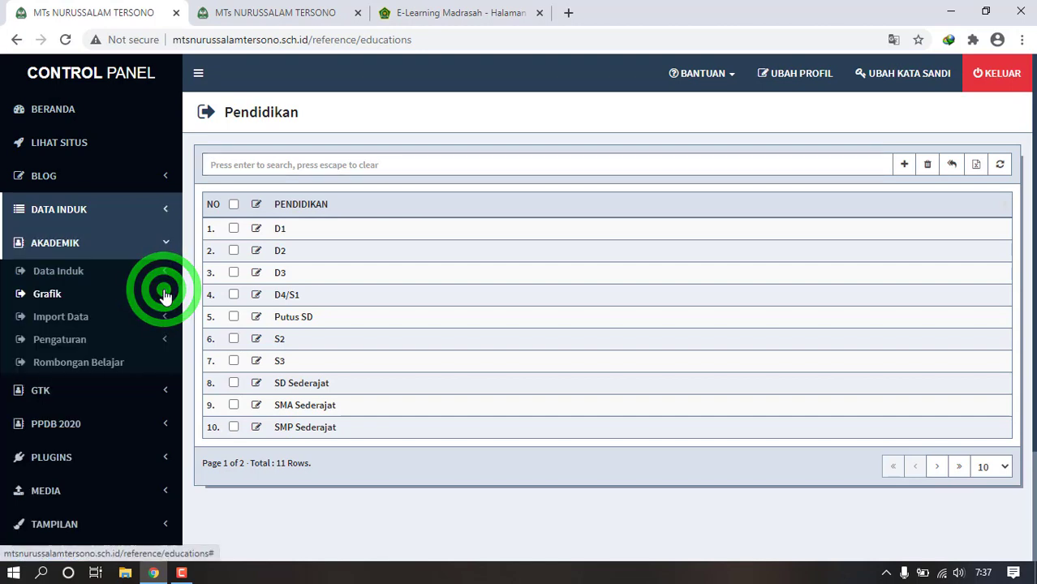
- Browse the Akademik Data Induk lists: Alumni, Jurusan, Kelas, Penghasilan Bulanan and Moda Transportasi
click(135, 274)
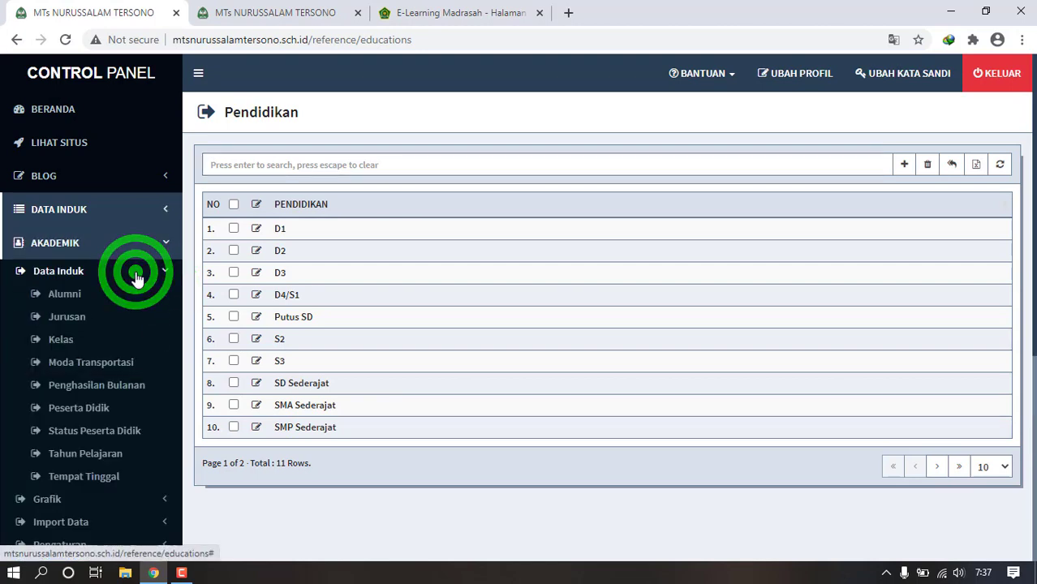
click(77, 297)
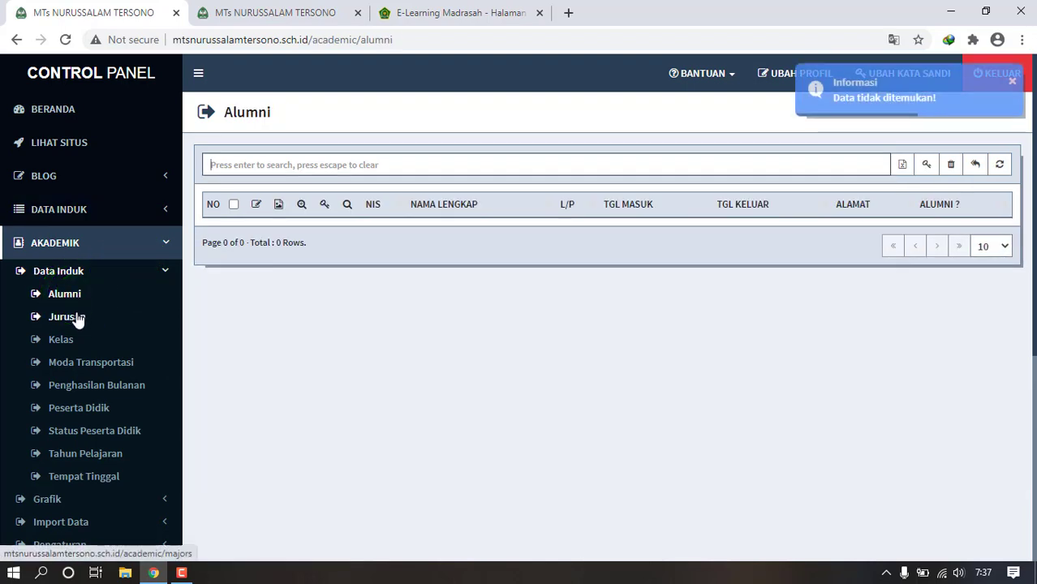
click(77, 318)
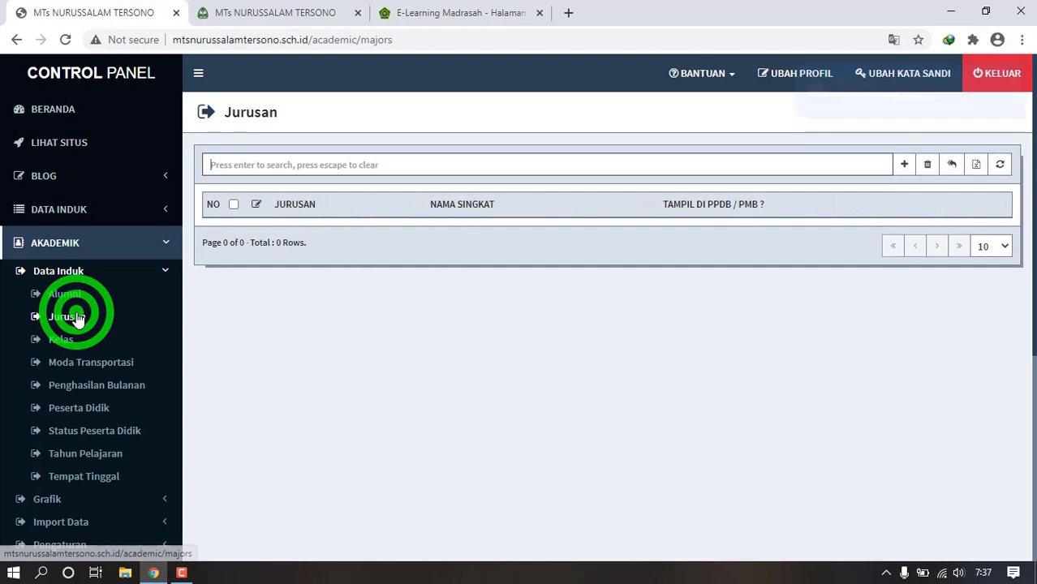
click(70, 341)
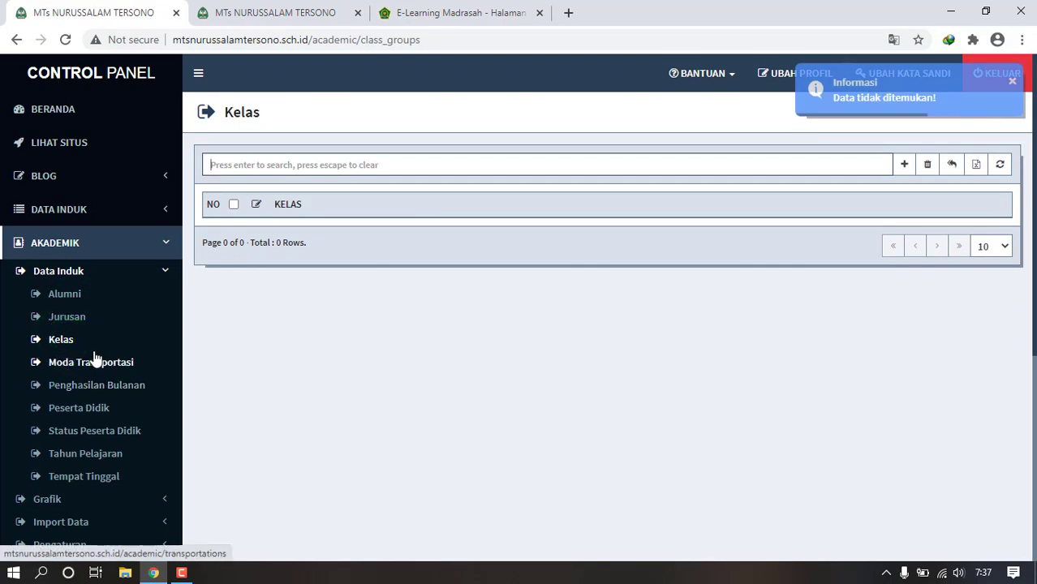
click(89, 379)
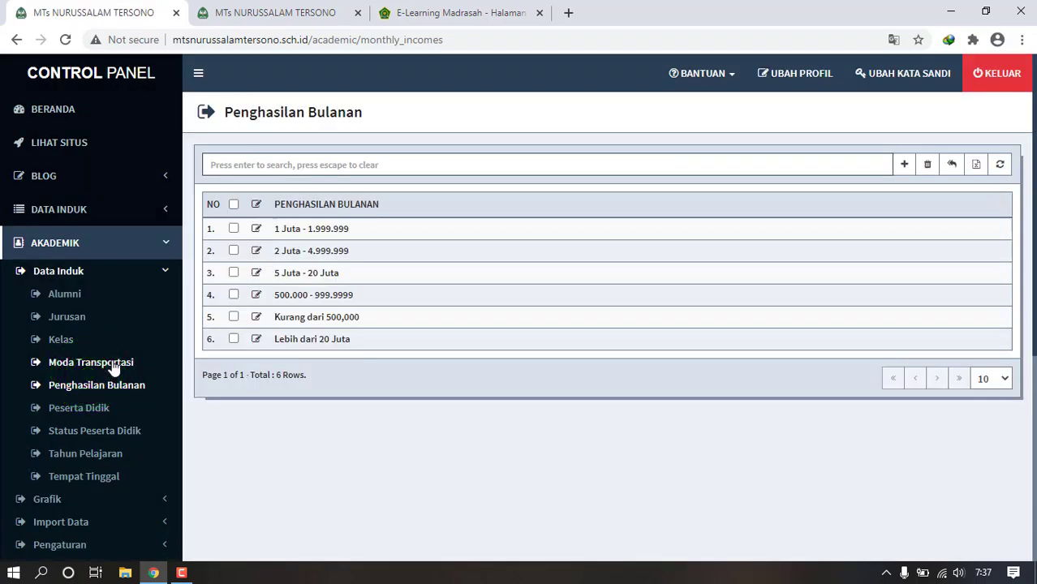
click(113, 367)
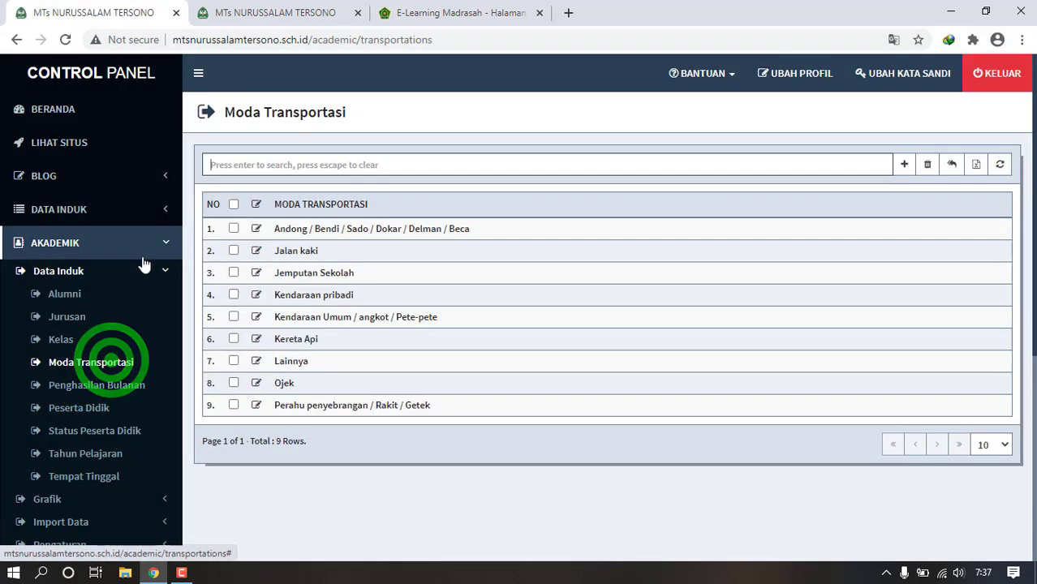
click(76, 302)
click(77, 317)
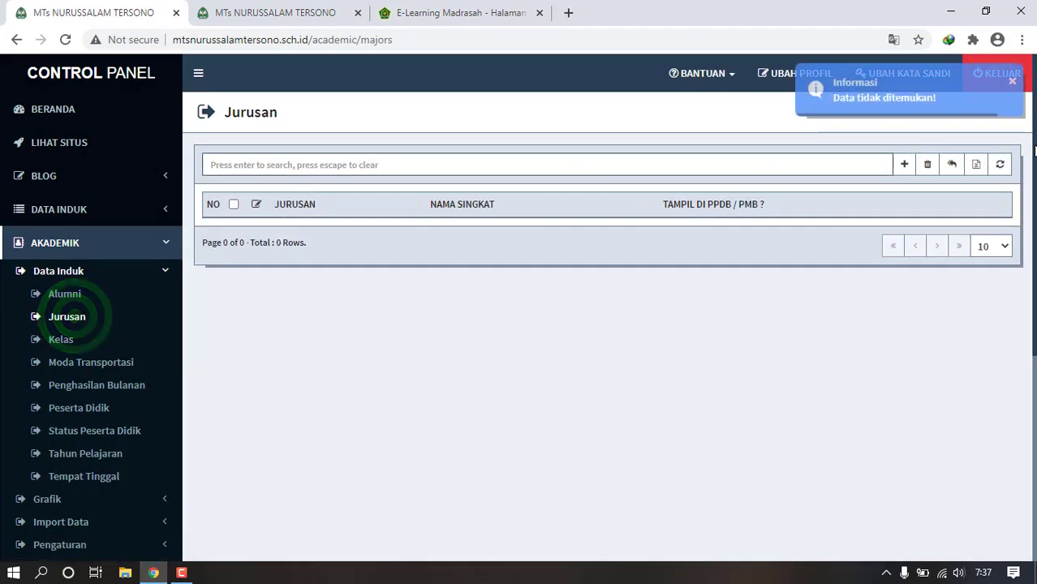
- Cancel a new Jurusan entry, then open the empty Kelas add form
click(906, 172)
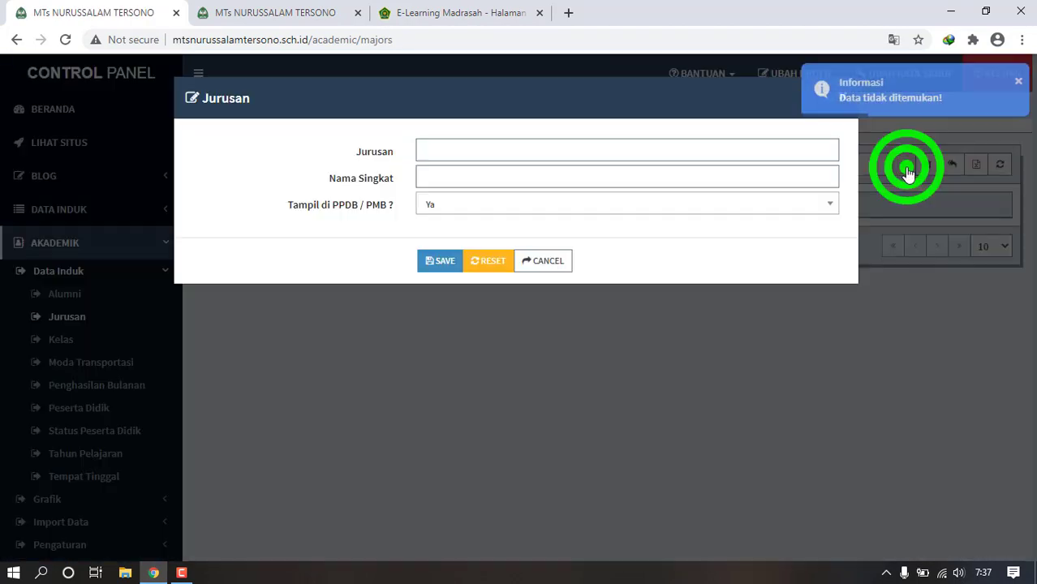
click(548, 261)
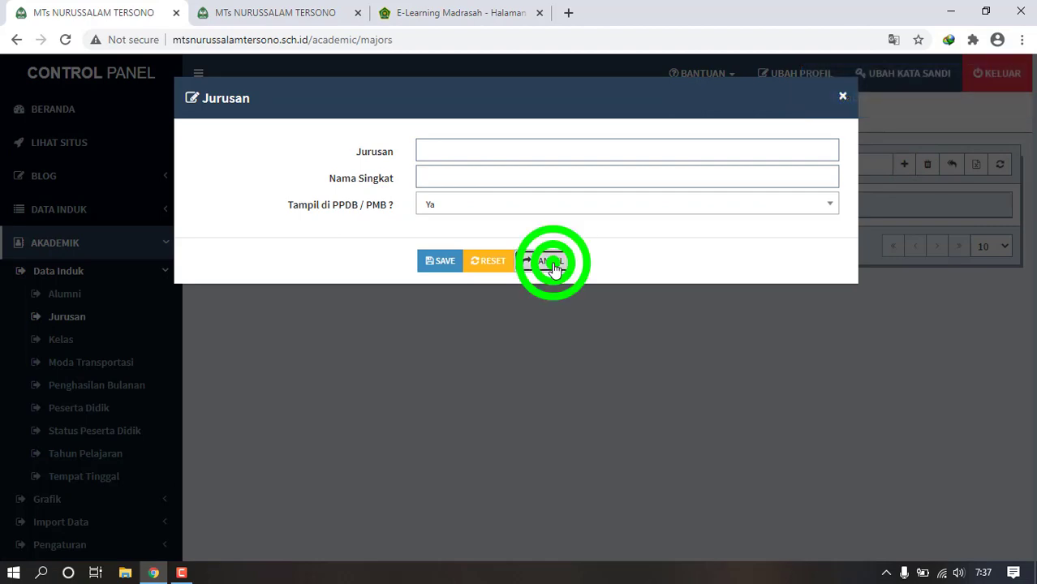
click(78, 341)
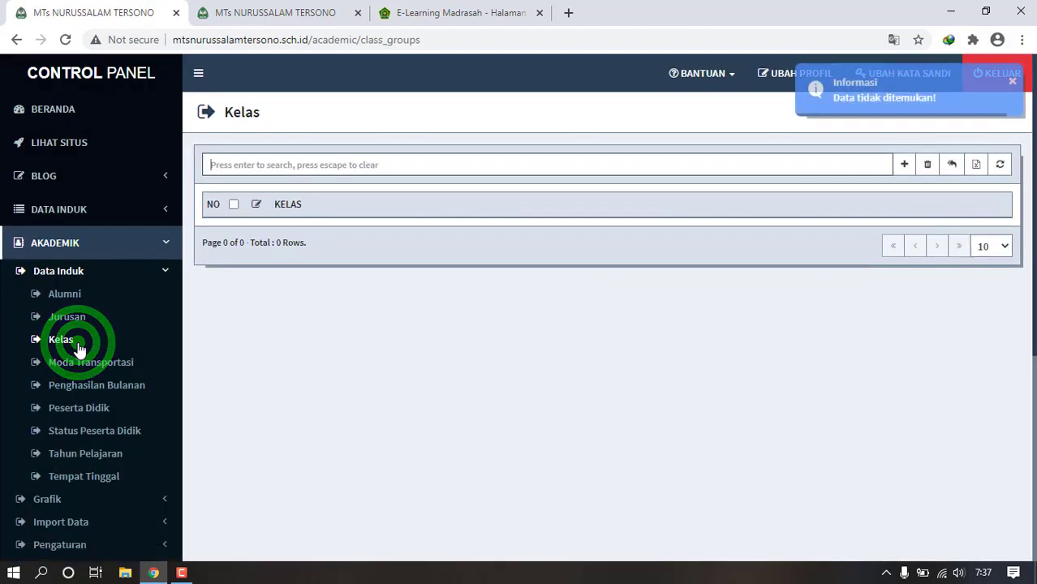
click(79, 325)
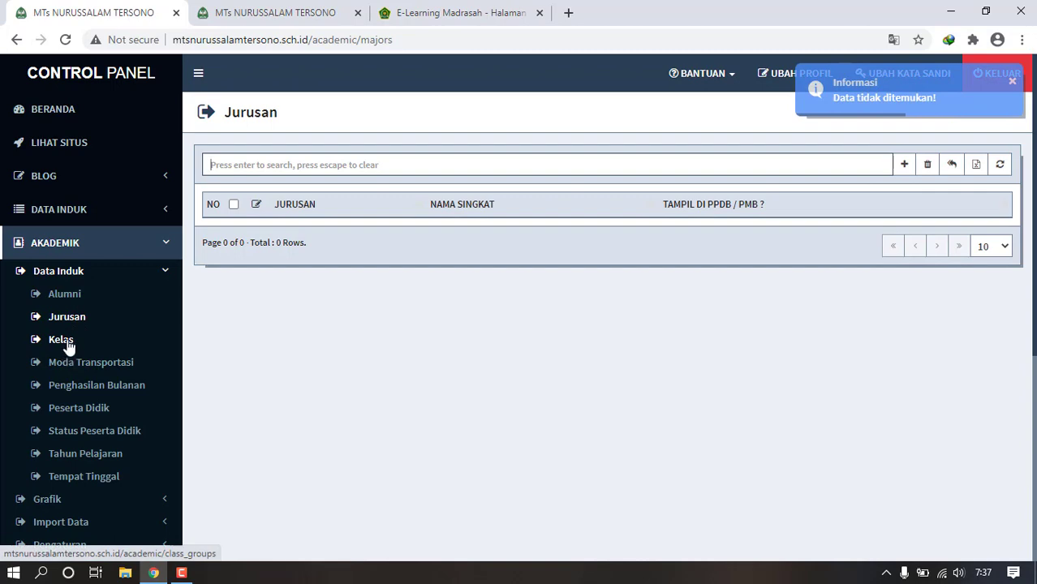
click(69, 344)
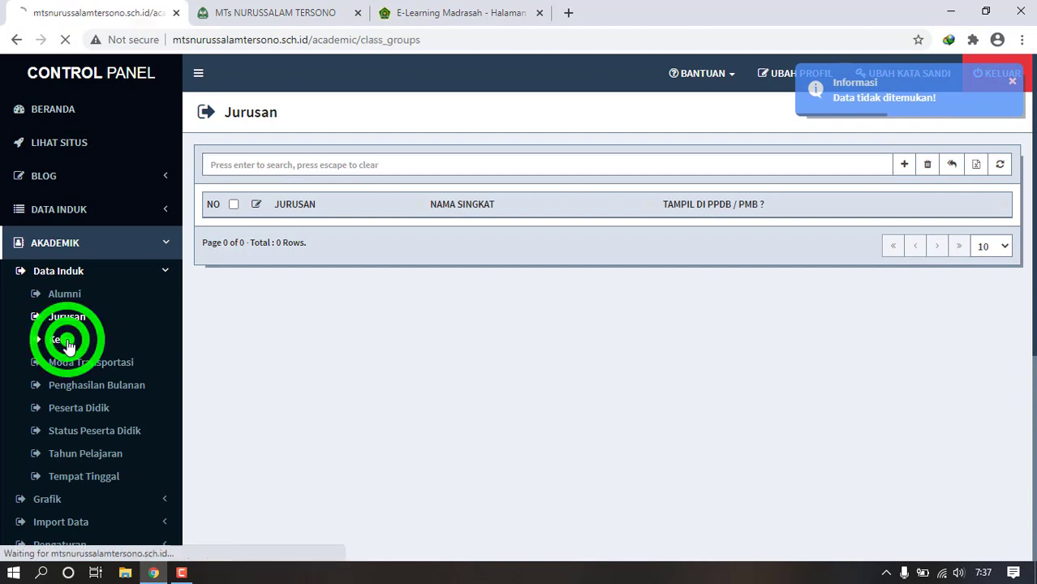
click(904, 165)
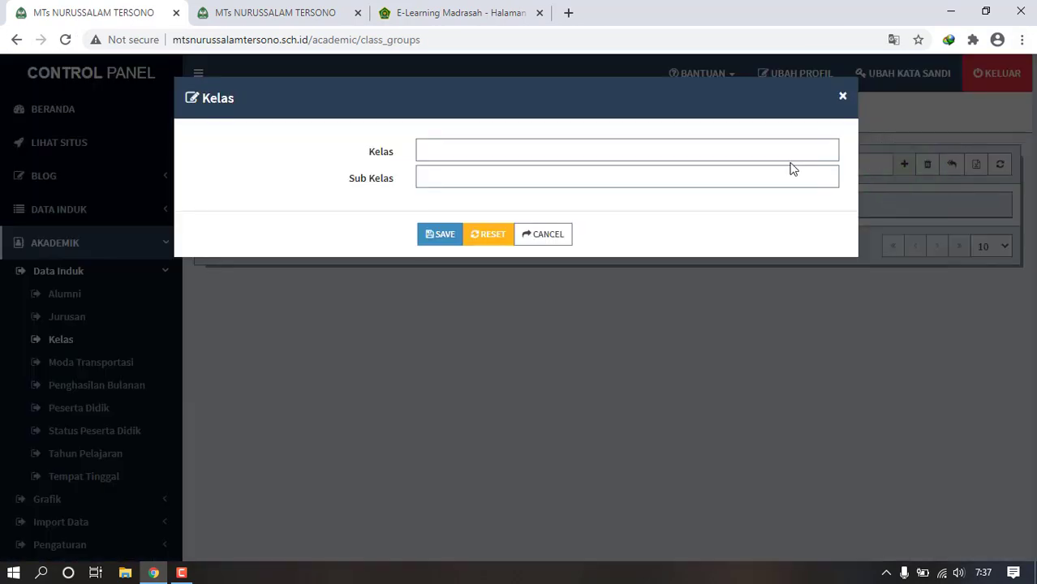
- Save the class VII with sub-class VII-1
click(792, 164)
click(789, 151)
text(VII)
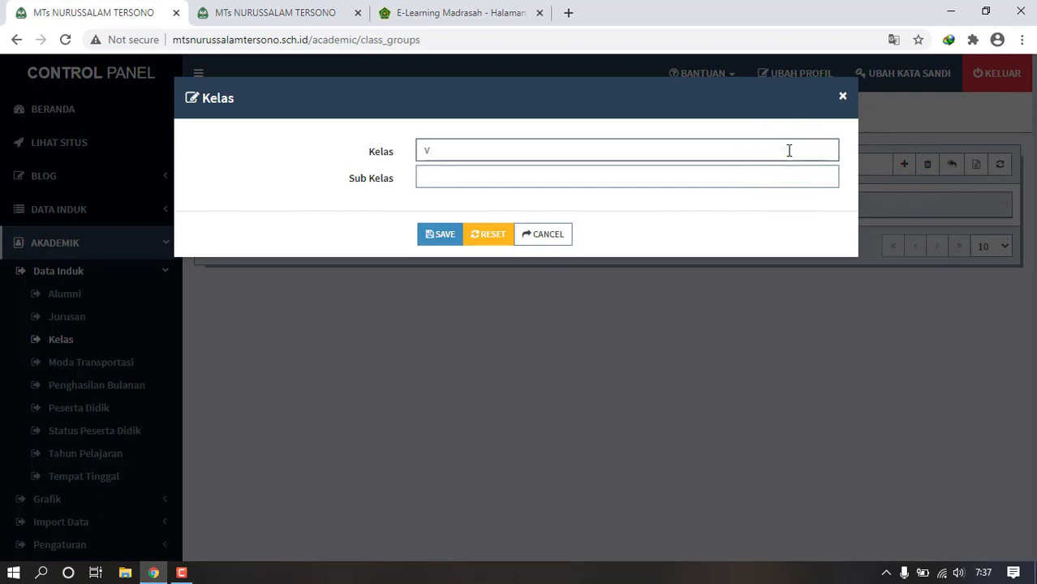
click(468, 187)
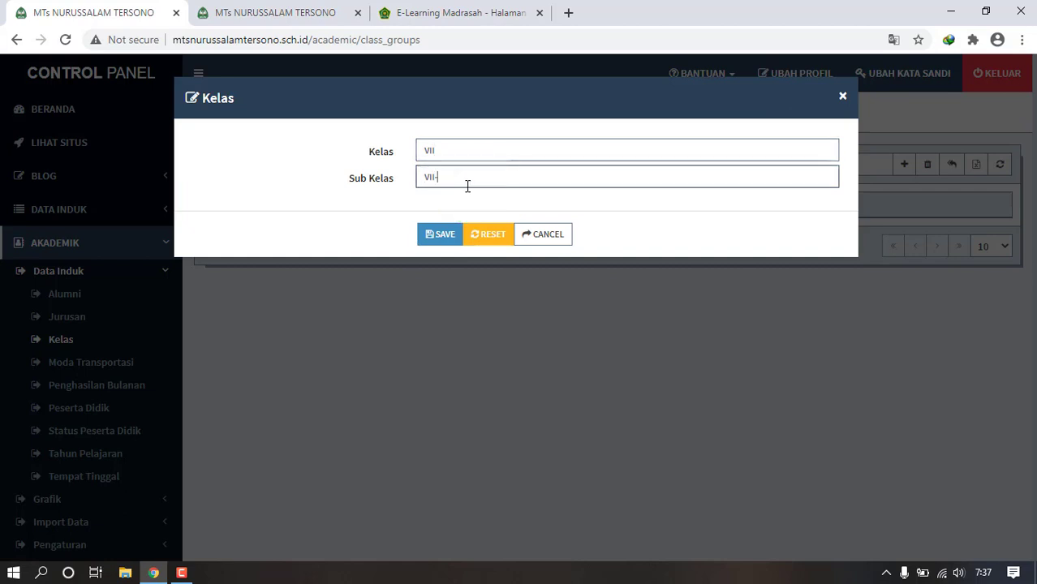
click(436, 233)
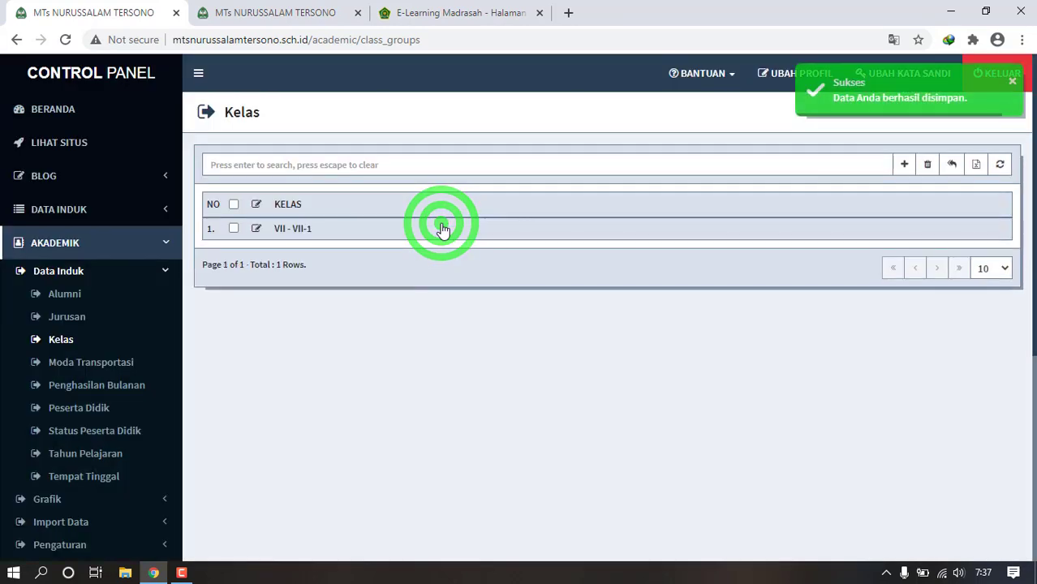
- Add and save a second class, Kelas VII with Sub Kelas VII-2
click(907, 165)
click(742, 149)
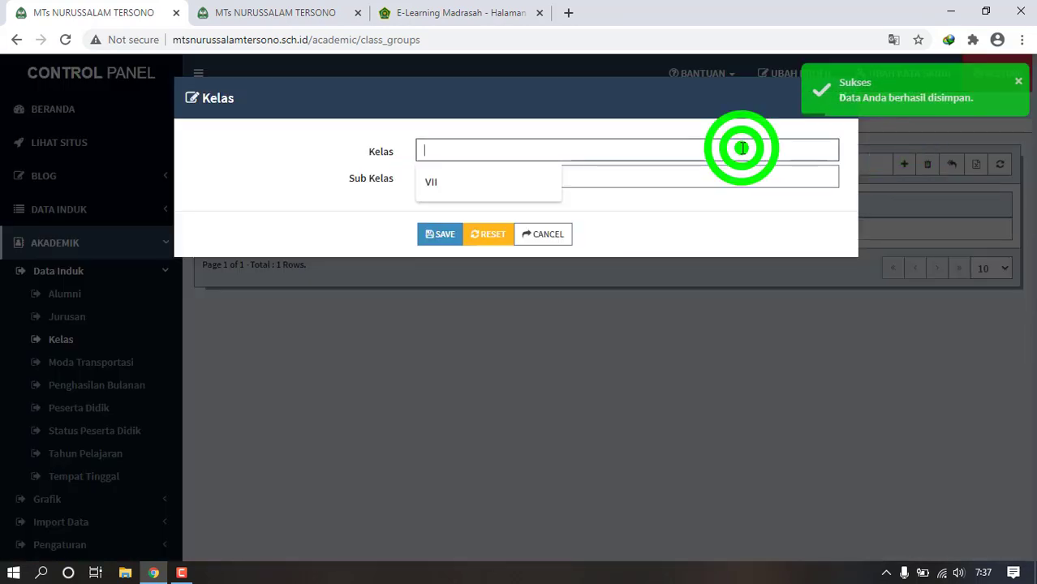
text(VII)
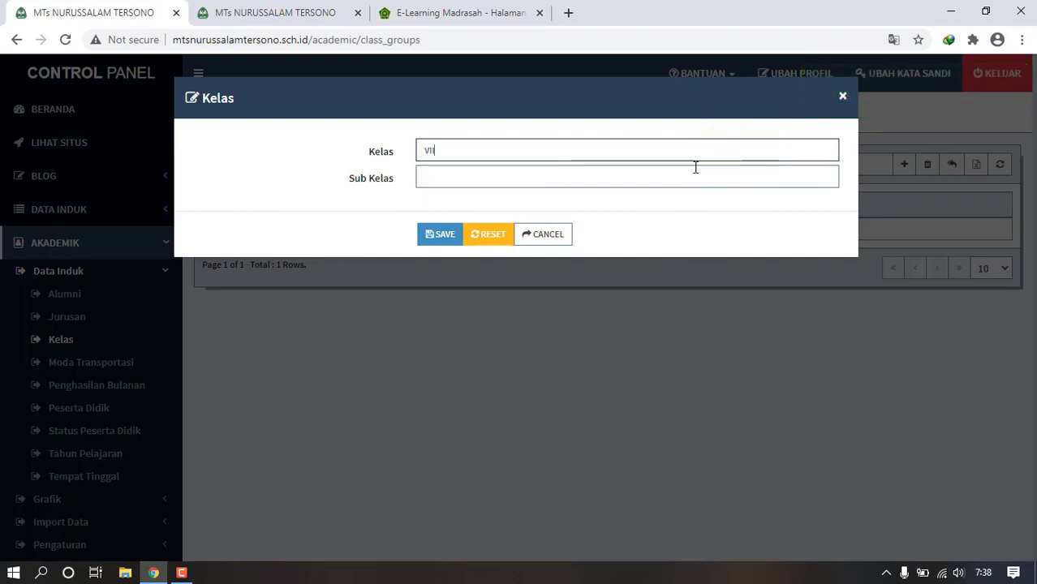
click(695, 167)
text(VII)
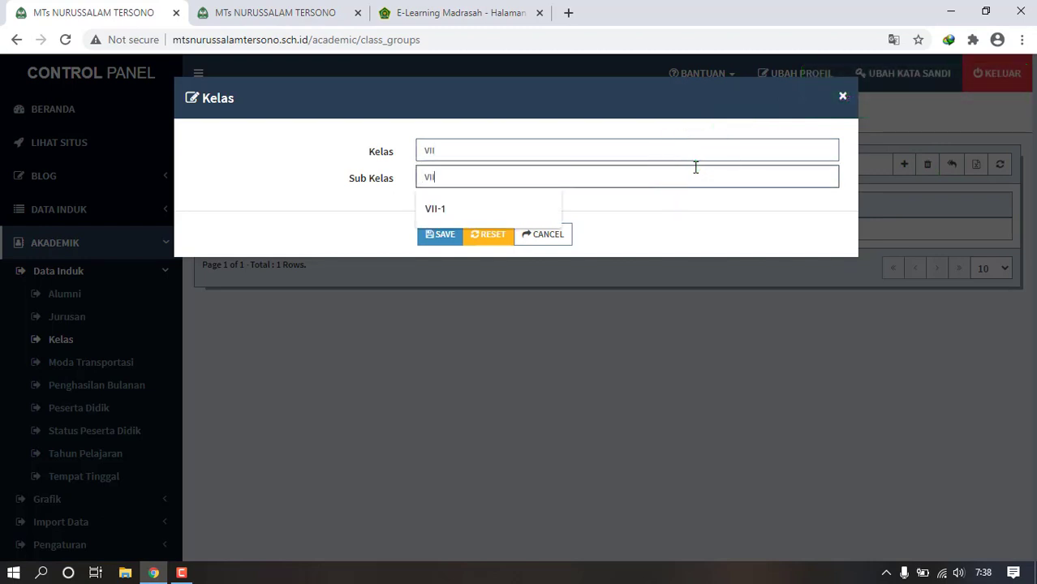
text(-2)
click(445, 236)
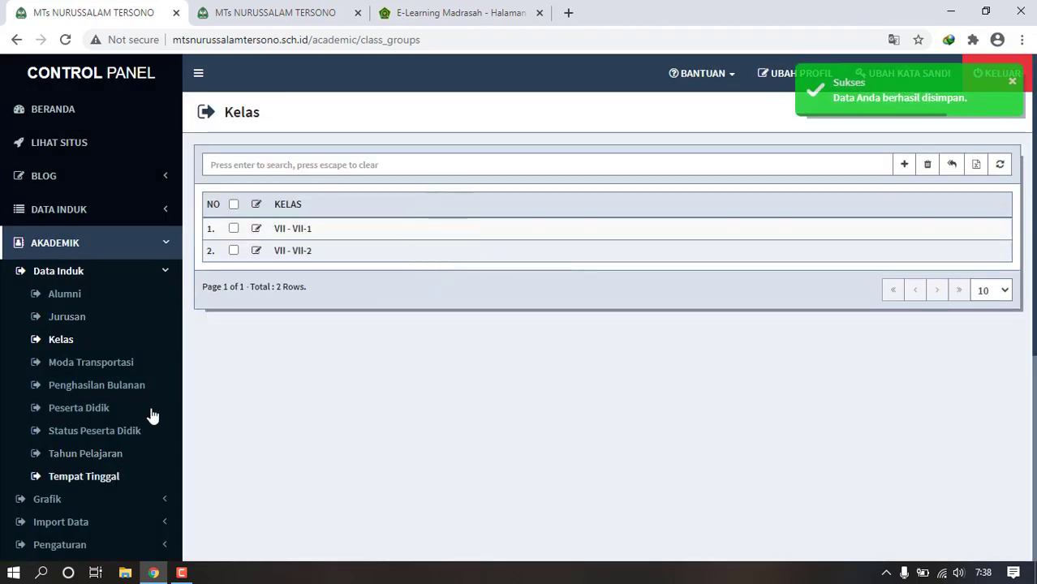
- View the Grafik charts by Kelas and Status Peserta Didik, then open Import Data > Import Alumni
scroll(1025, 228, down, 2)
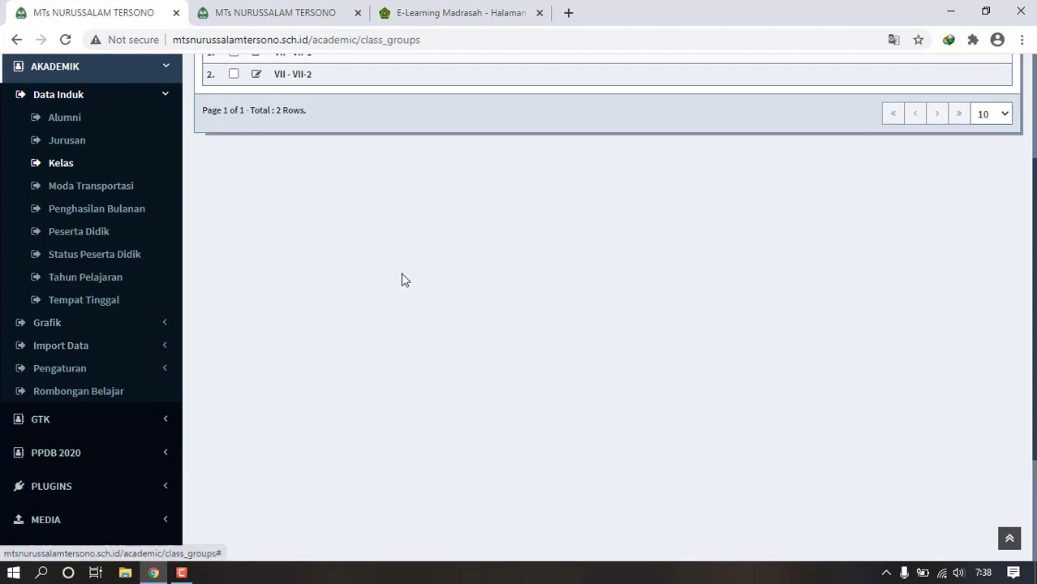
scroll(1024, 365, up, 2)
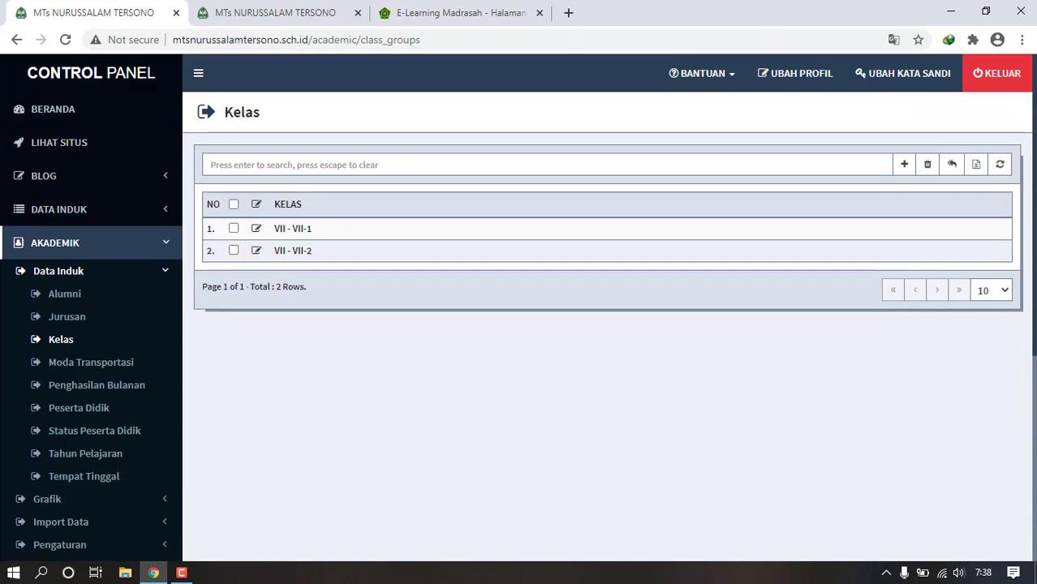
scroll(1035, 439, down, 4)
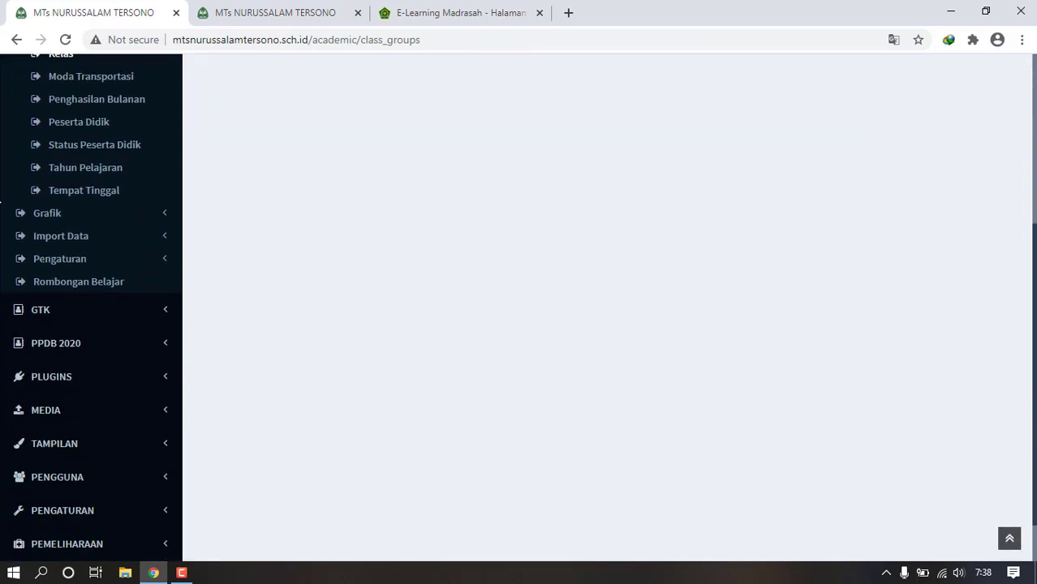
click(159, 214)
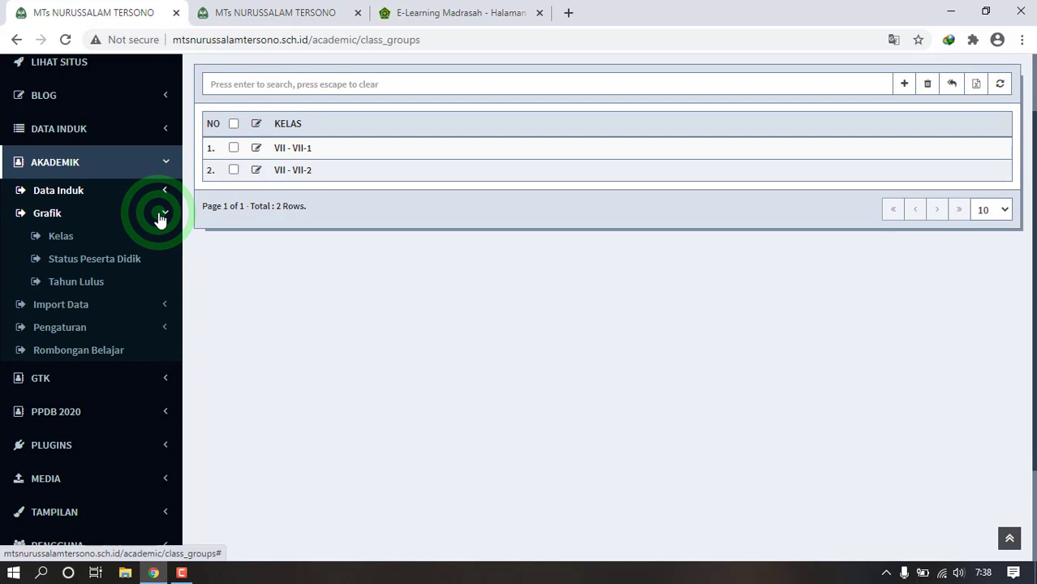
click(106, 233)
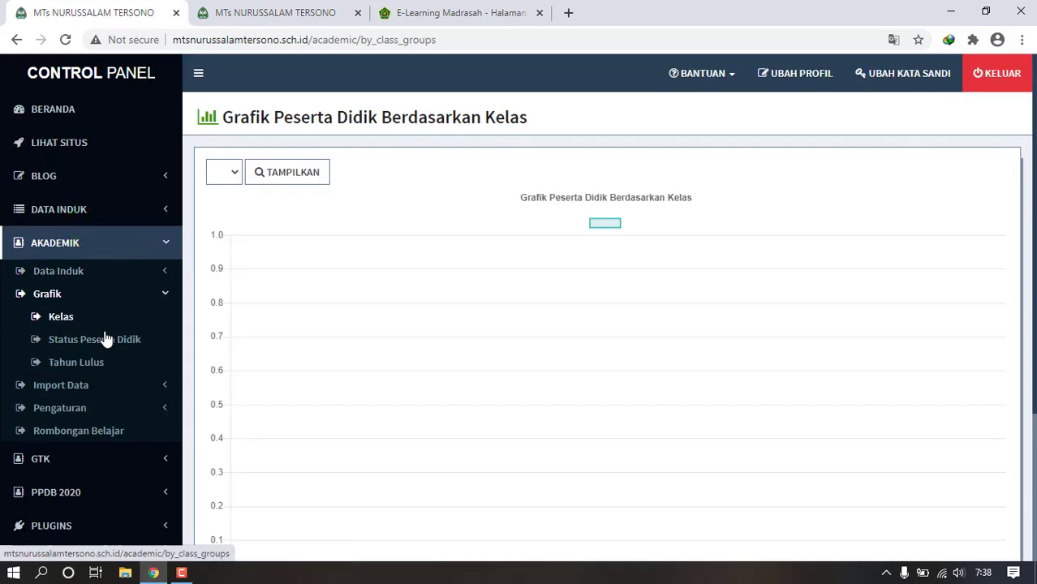
click(103, 337)
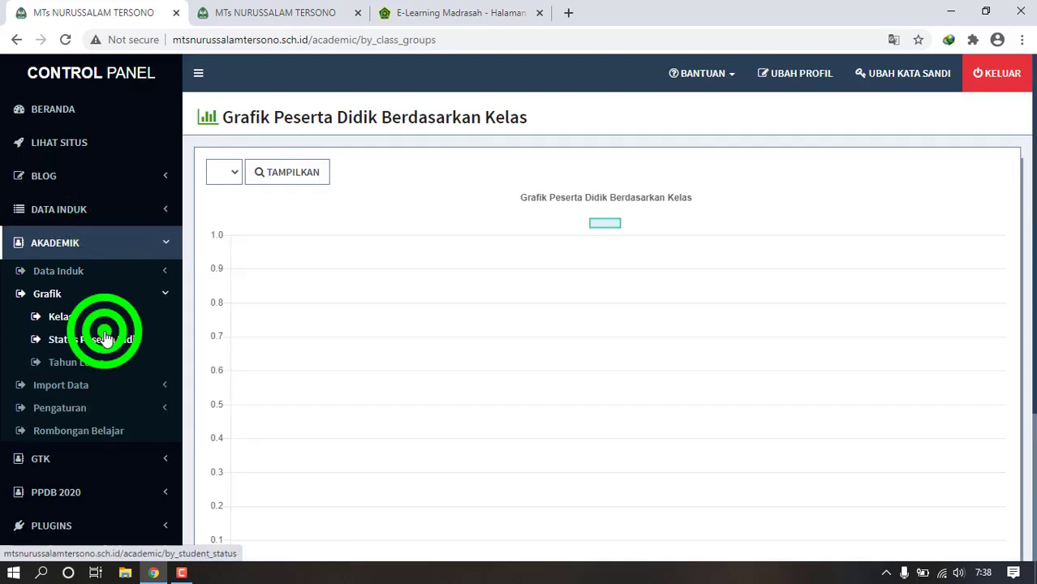
click(109, 386)
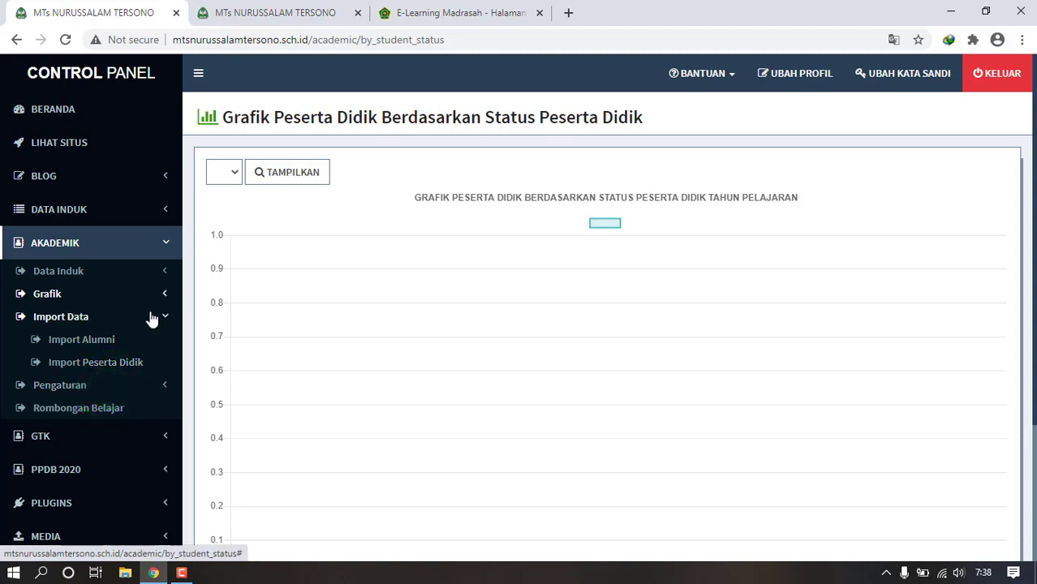
click(97, 343)
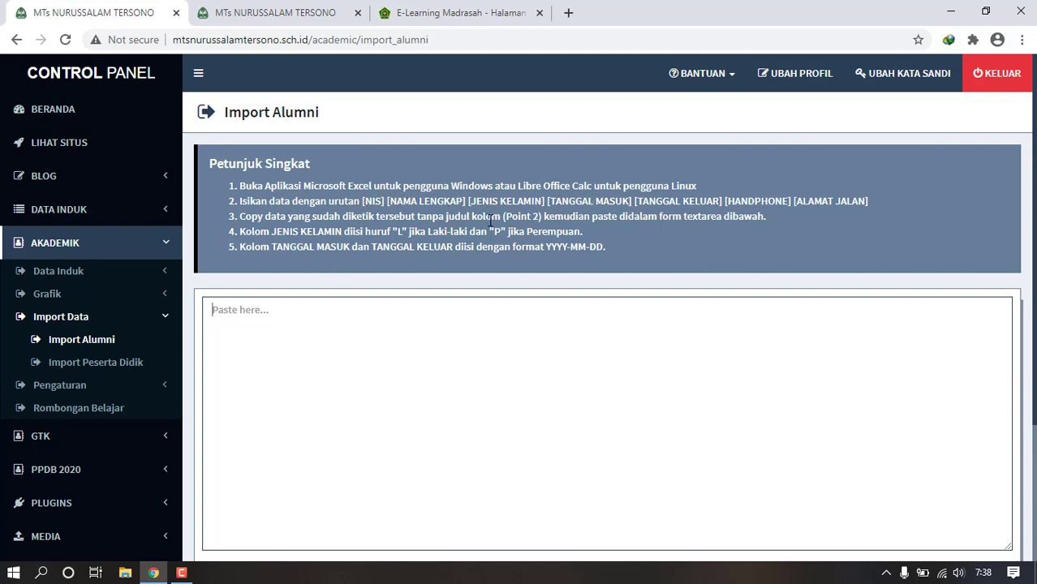
- View the Import Peserta Didik page, then open Pengaturan > Rombongan Belajar
click(321, 314)
drag(1034, 275, 1027, 335)
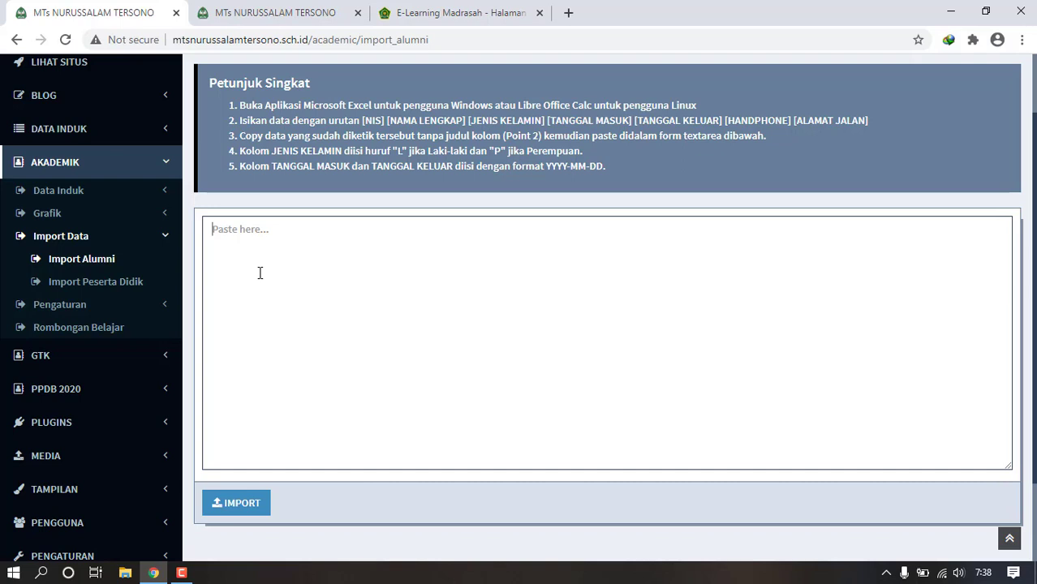
click(126, 285)
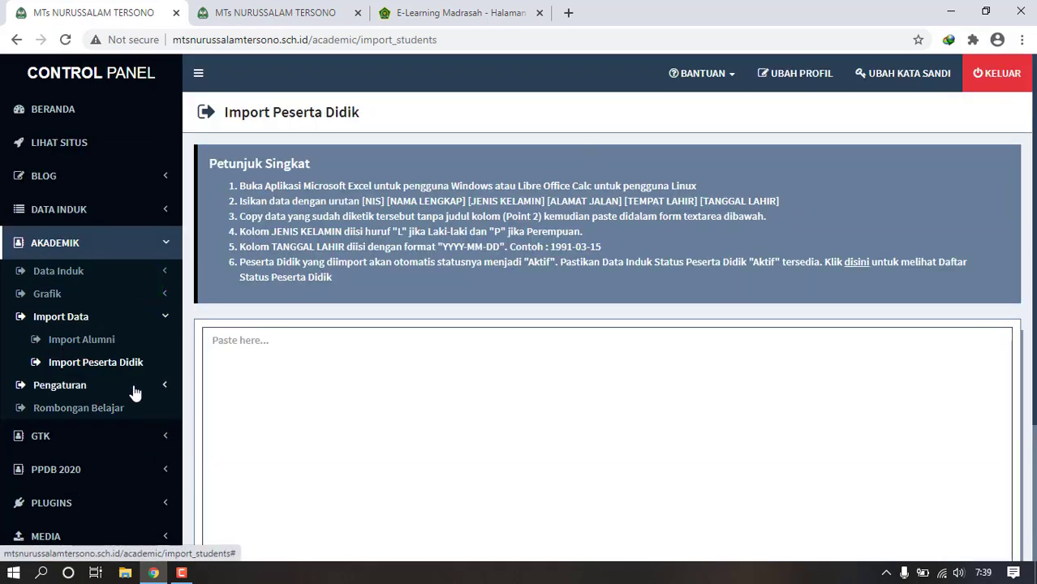
click(134, 388)
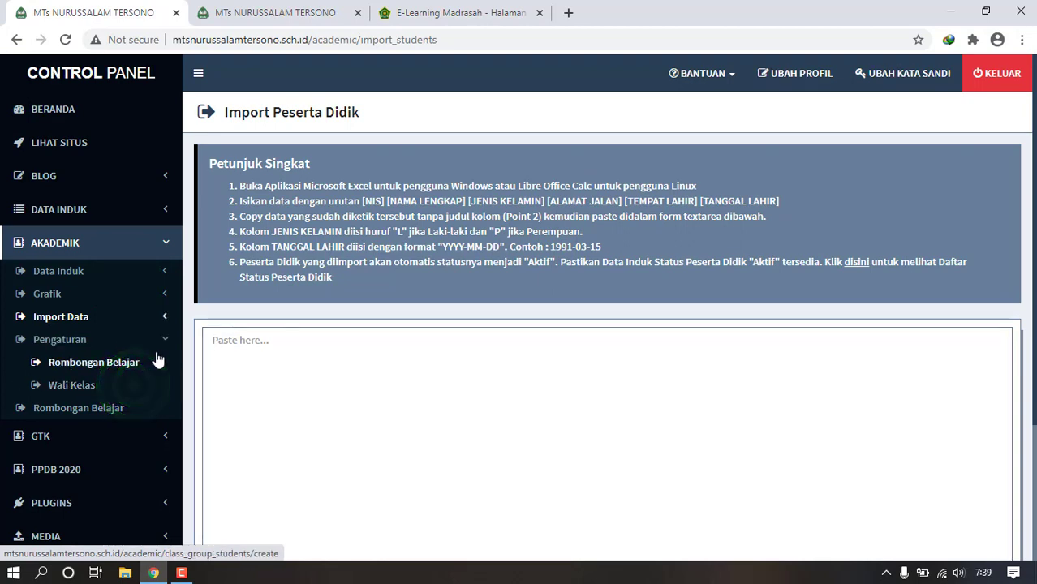
click(111, 365)
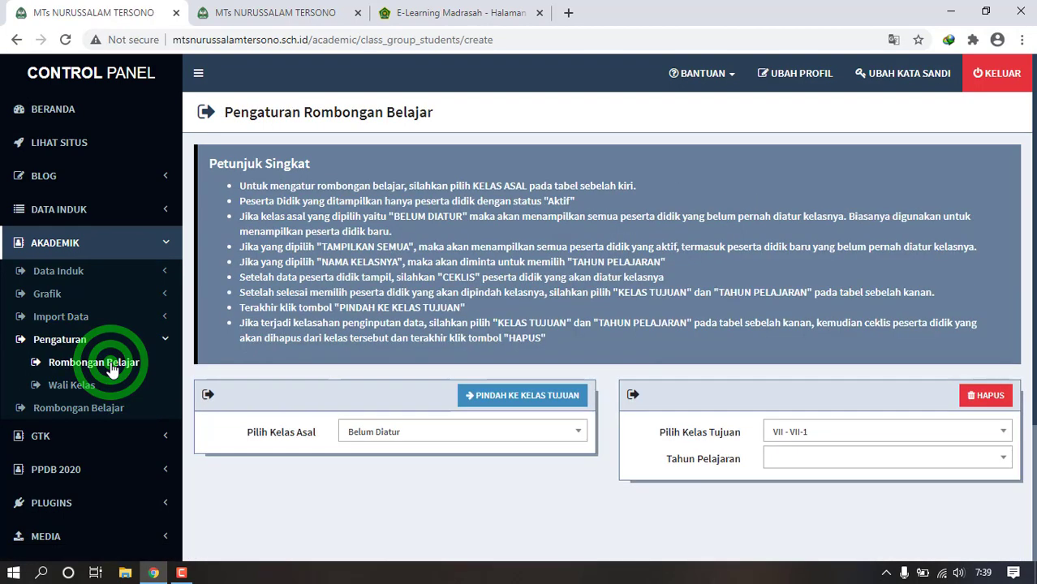
- Check the Pilih Kelas Tujuan dropdown unchanged, then open the empty Akademik Rombongan Belajar list
click(776, 430)
click(776, 429)
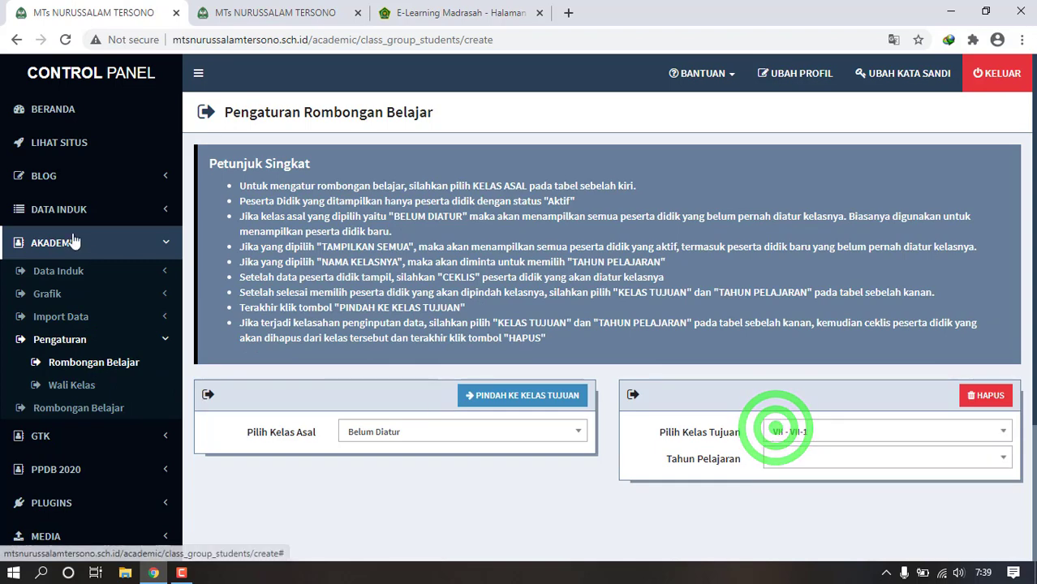
click(169, 280)
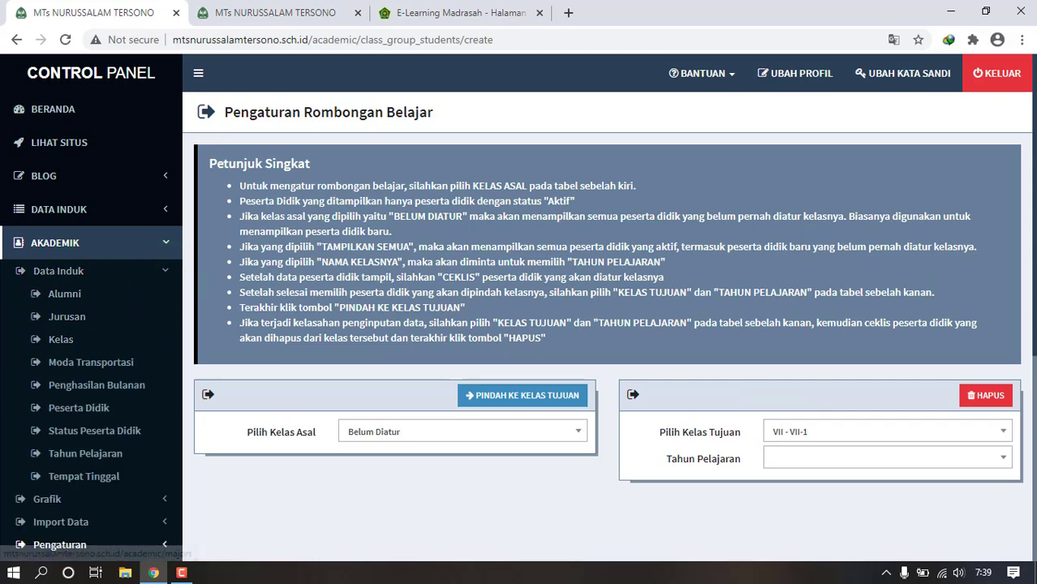
drag(1035, 319, 1035, 428)
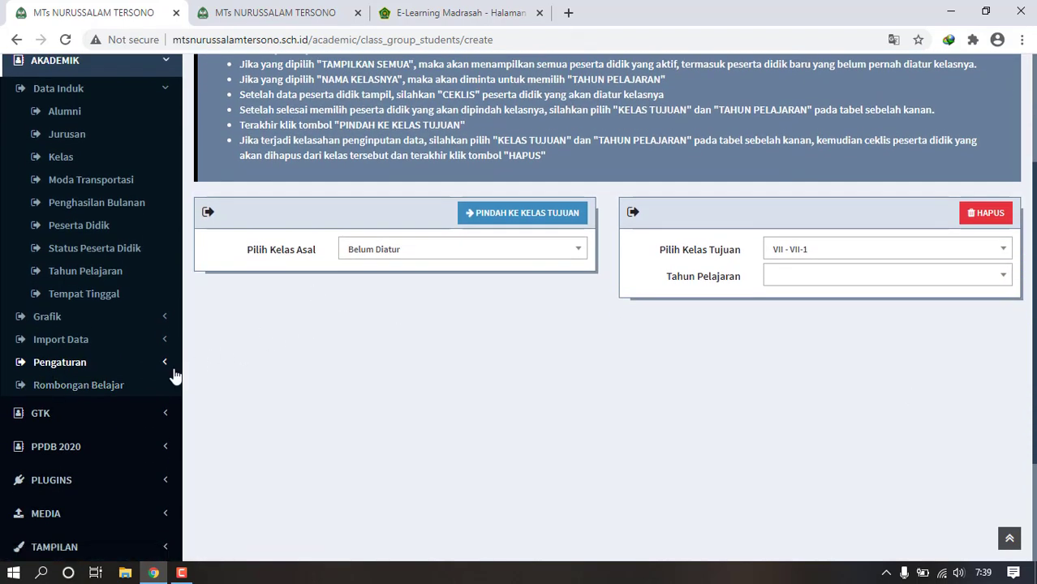
click(115, 390)
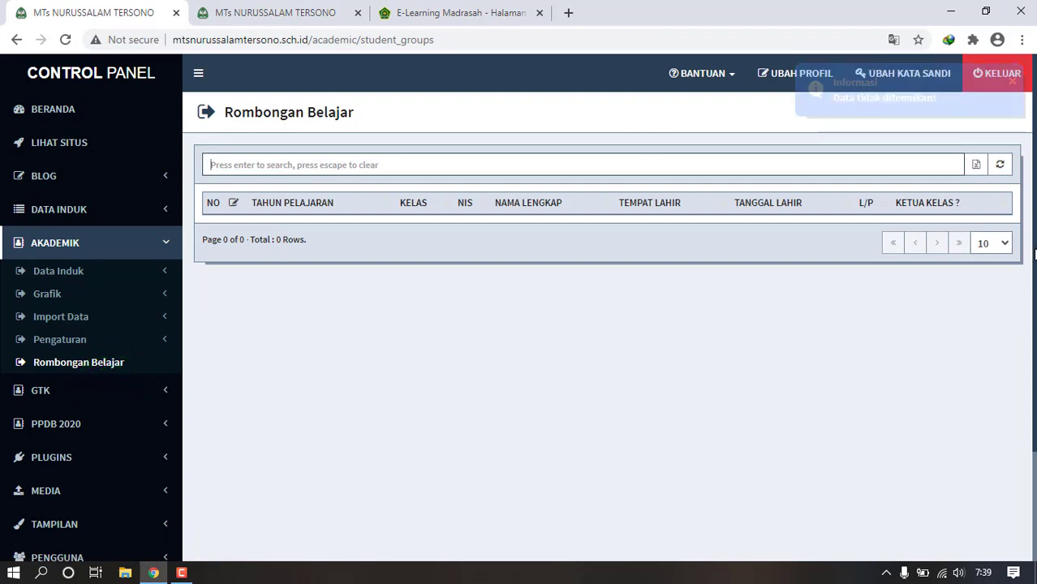
drag(1035, 248, 1035, 328)
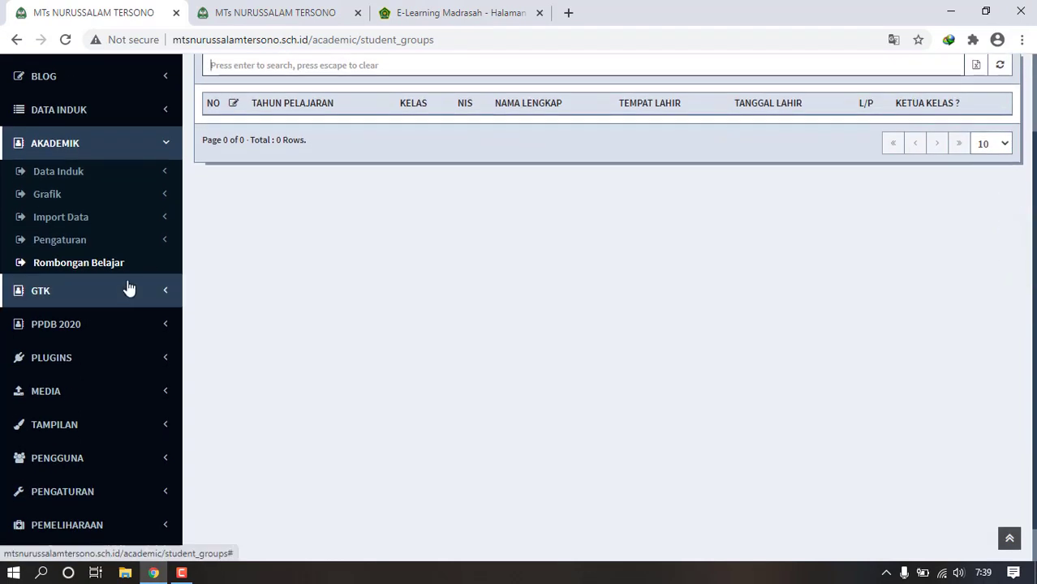
click(130, 287)
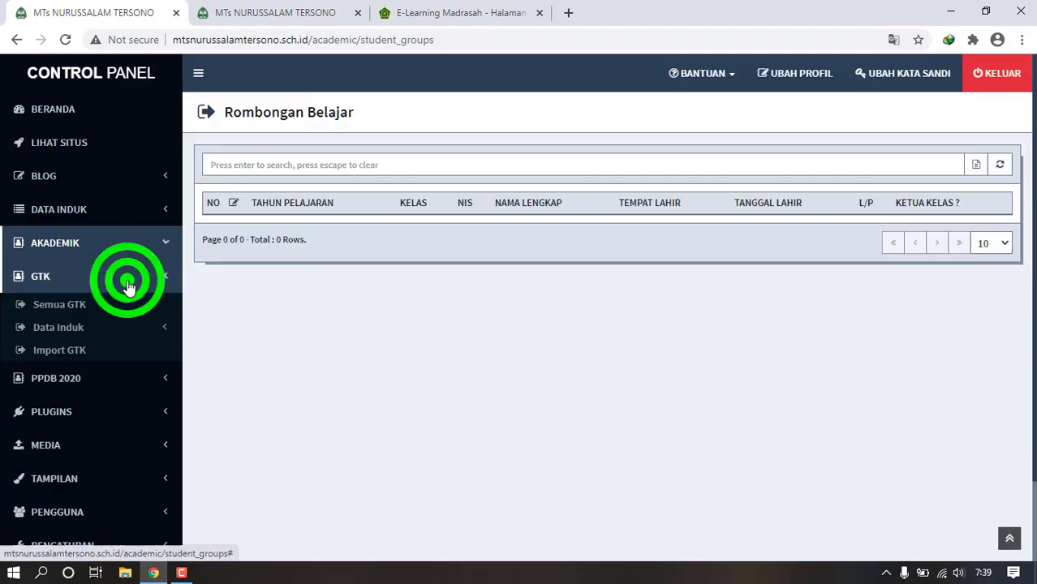
- Open Semua GTK, close its add-staff form unfilled, then toggle GTK > Data Induk
click(81, 312)
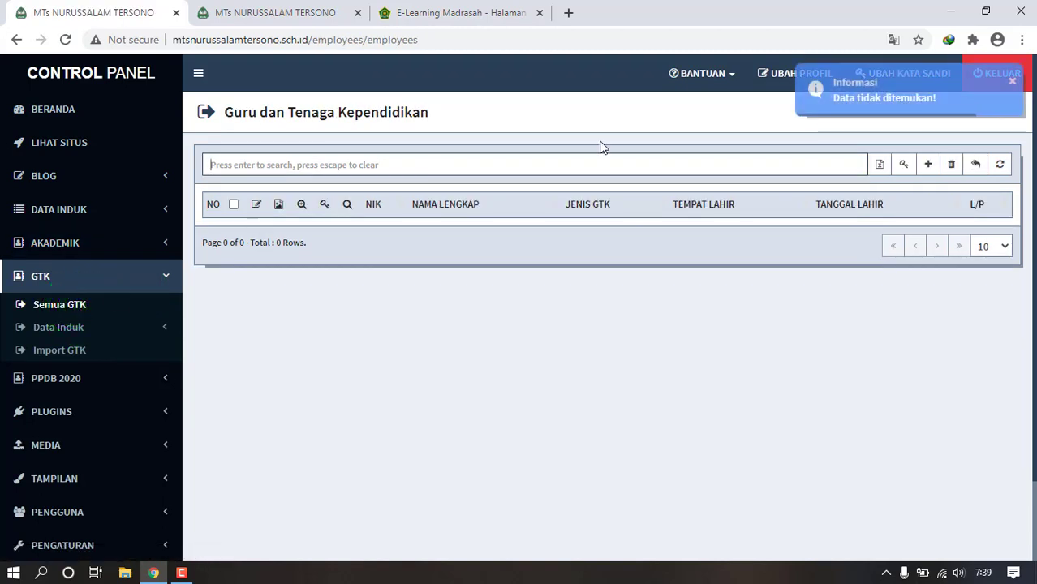
click(929, 164)
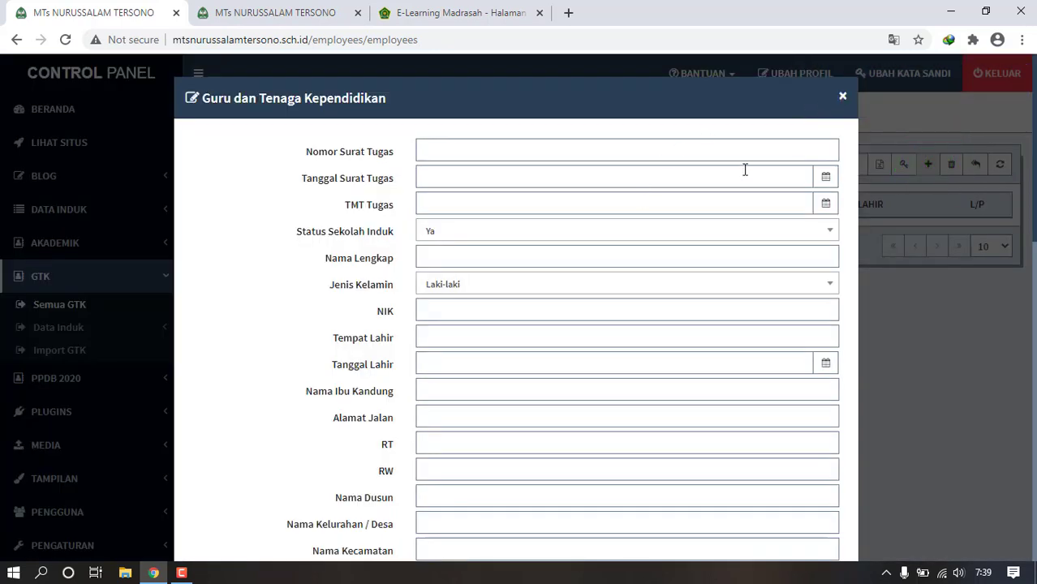
click(745, 154)
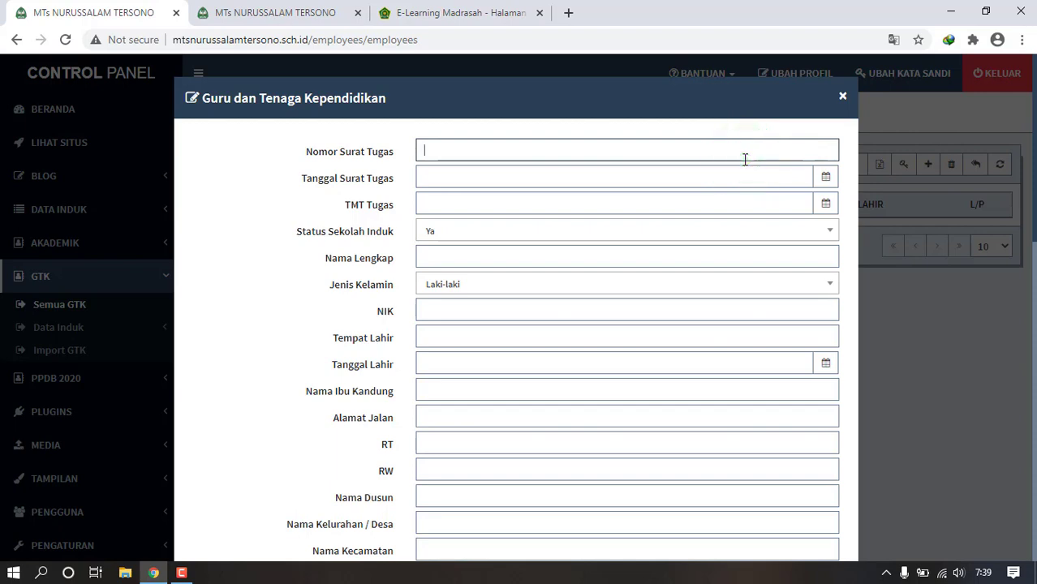
click(843, 95)
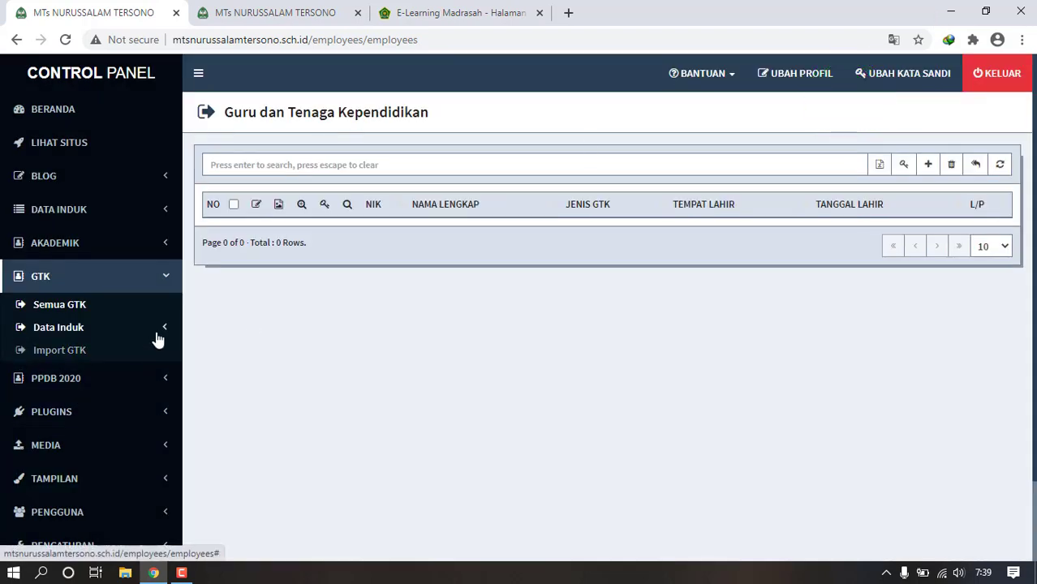
click(154, 329)
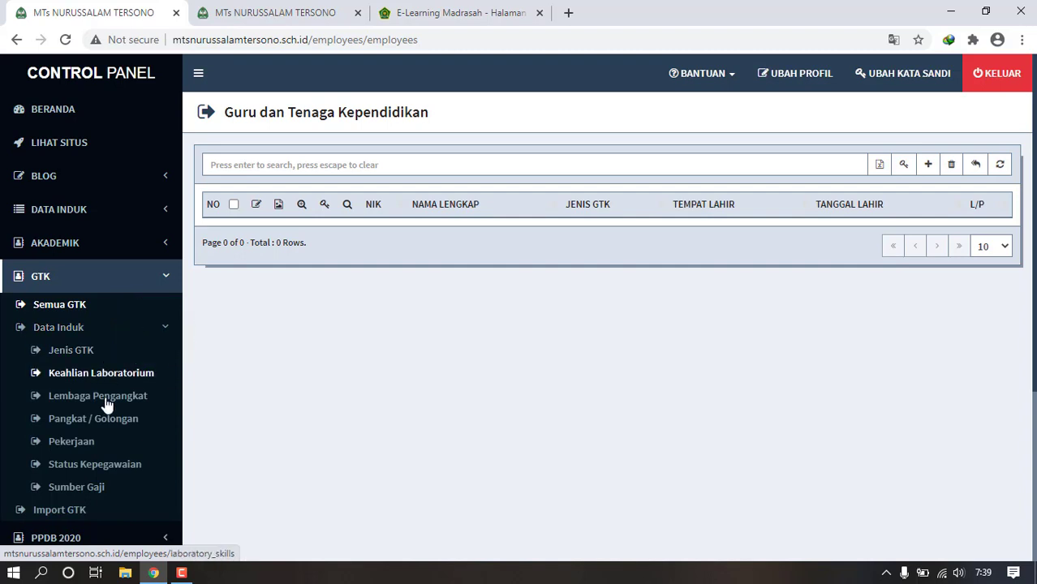
click(169, 327)
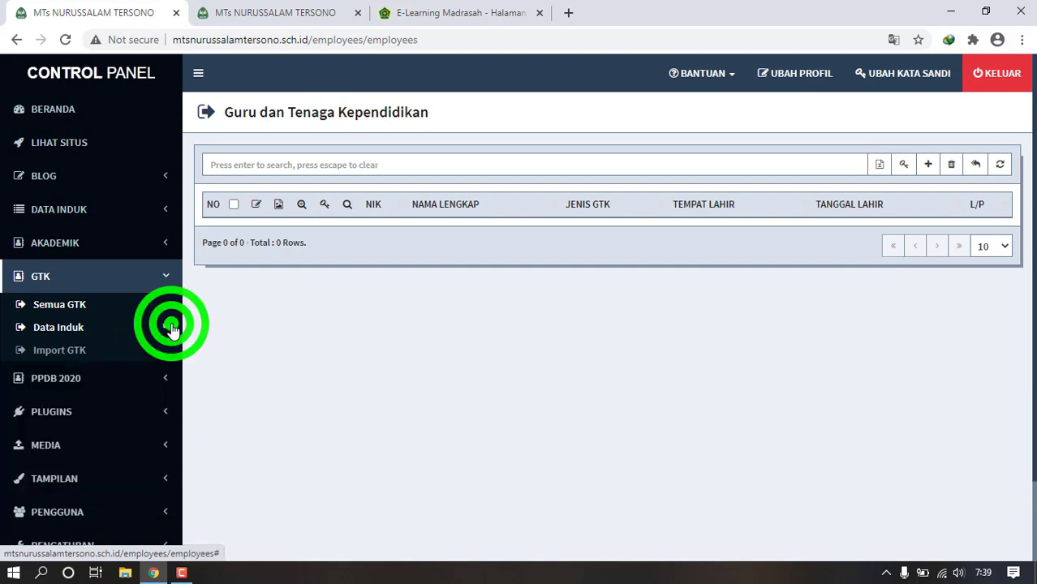
- View the Import GTK page, then open PENGGUNA > Administrator, showing 0 users
click(119, 351)
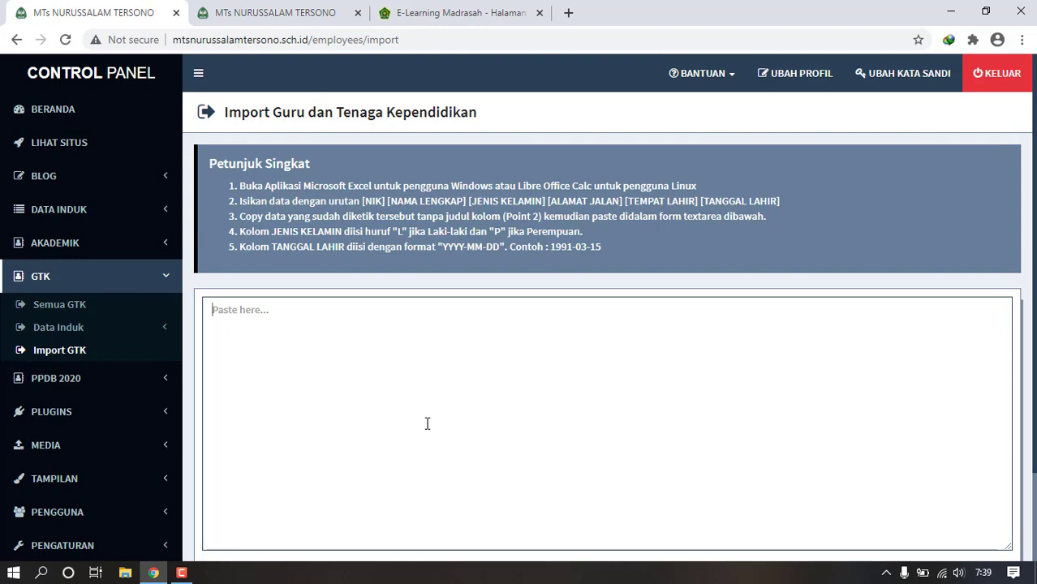
click(1031, 335)
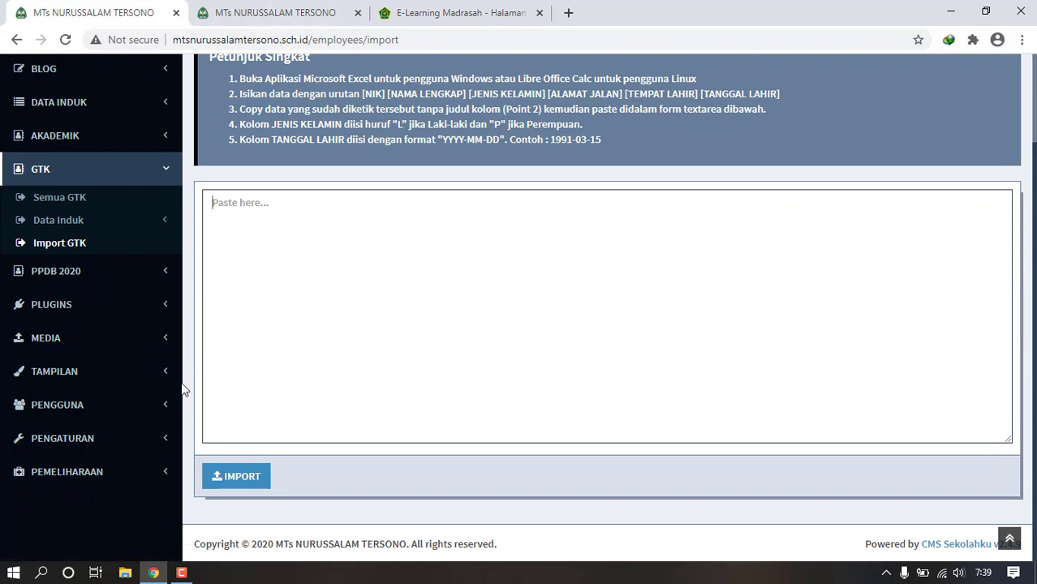
click(164, 408)
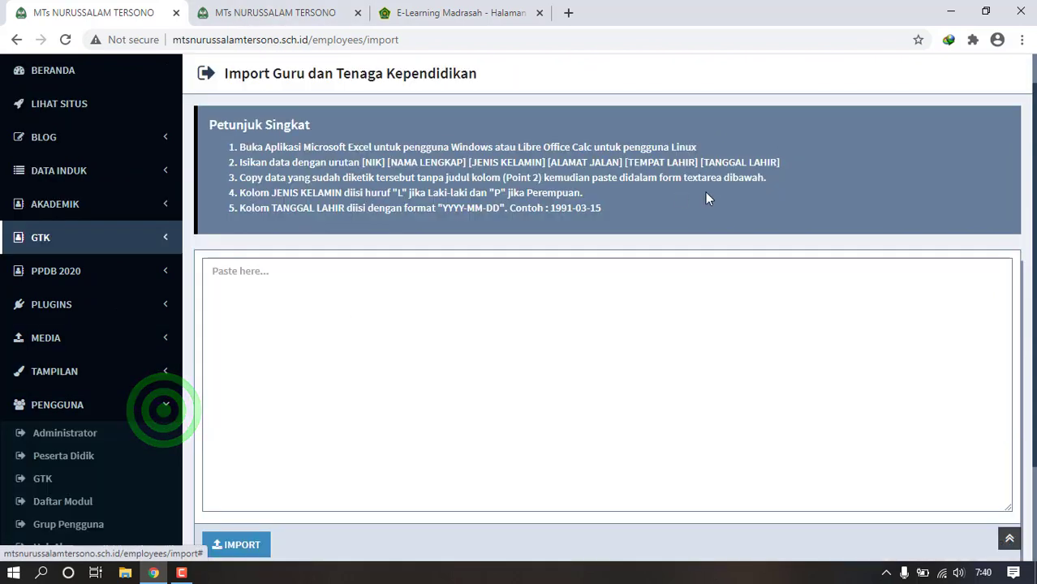
scroll(1025, 252, down, 2)
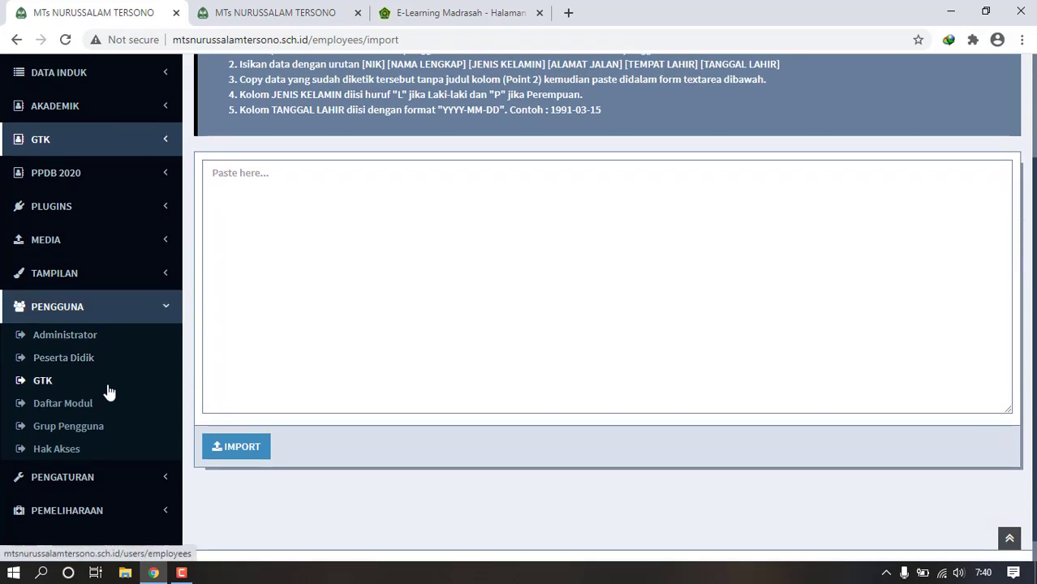
click(81, 339)
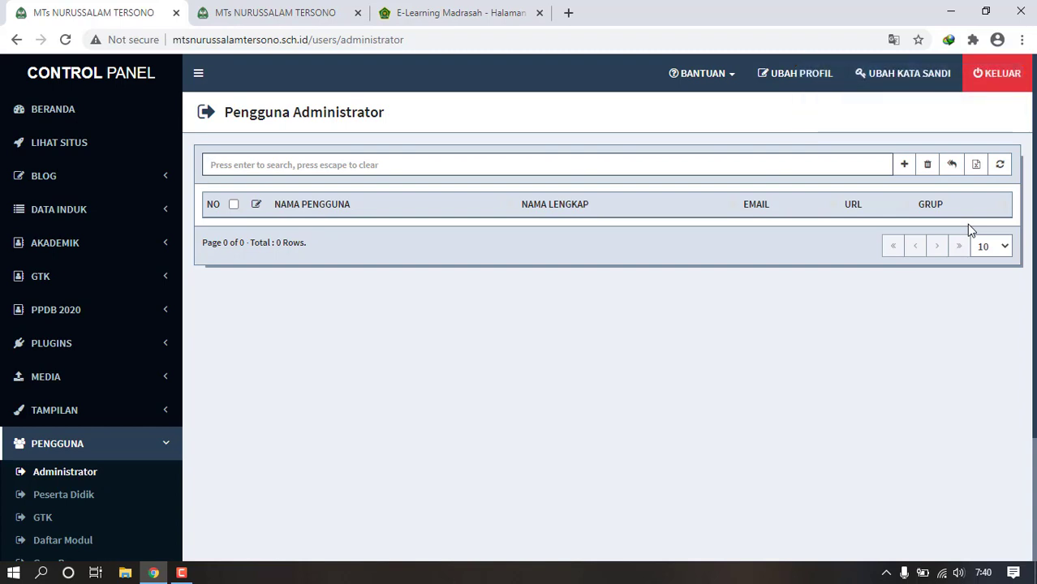
drag(1035, 186, 1029, 208)
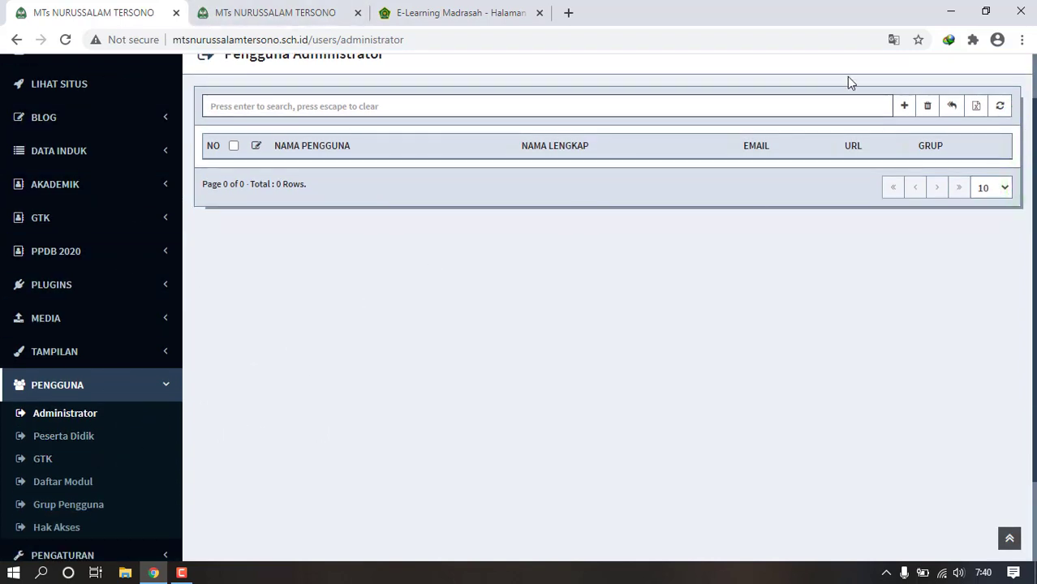
click(134, 415)
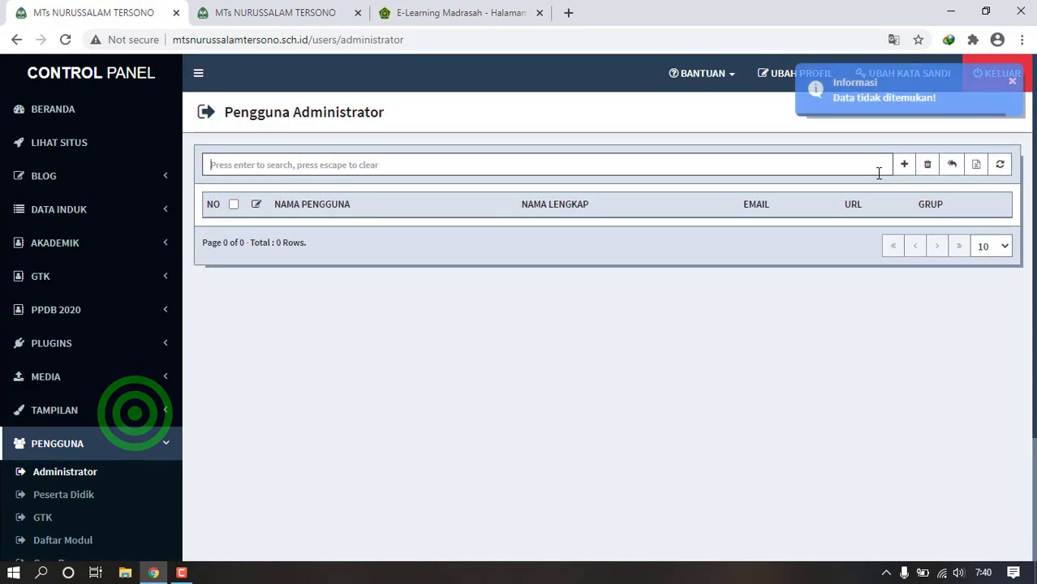
click(904, 165)
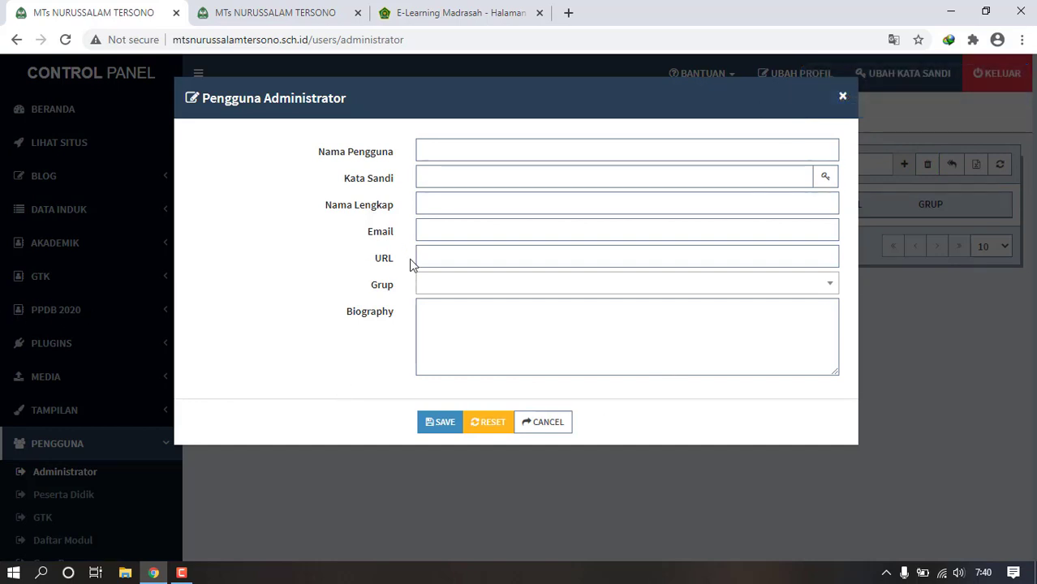
click(490, 286)
click(534, 426)
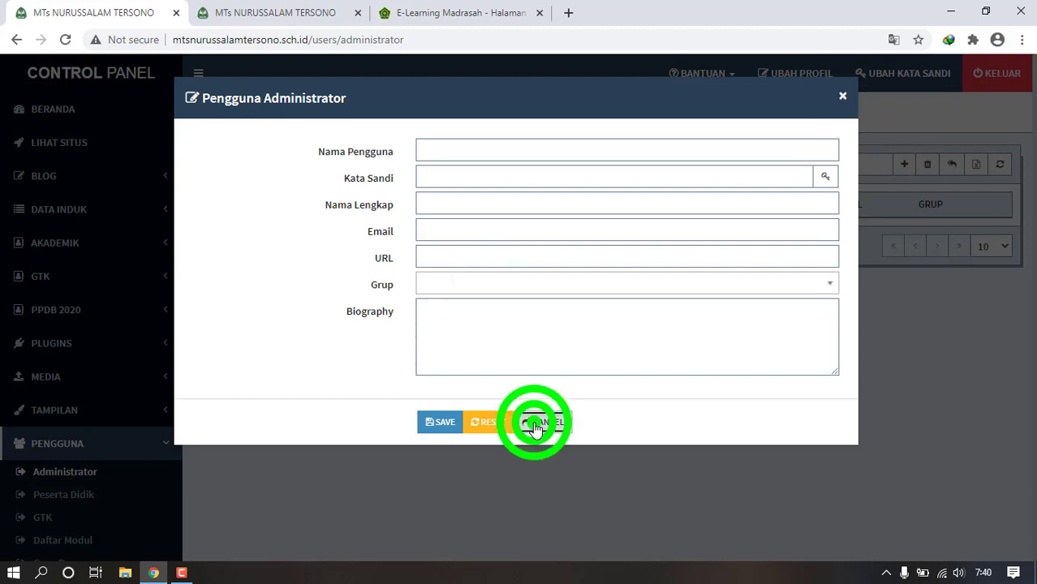
click(1027, 175)
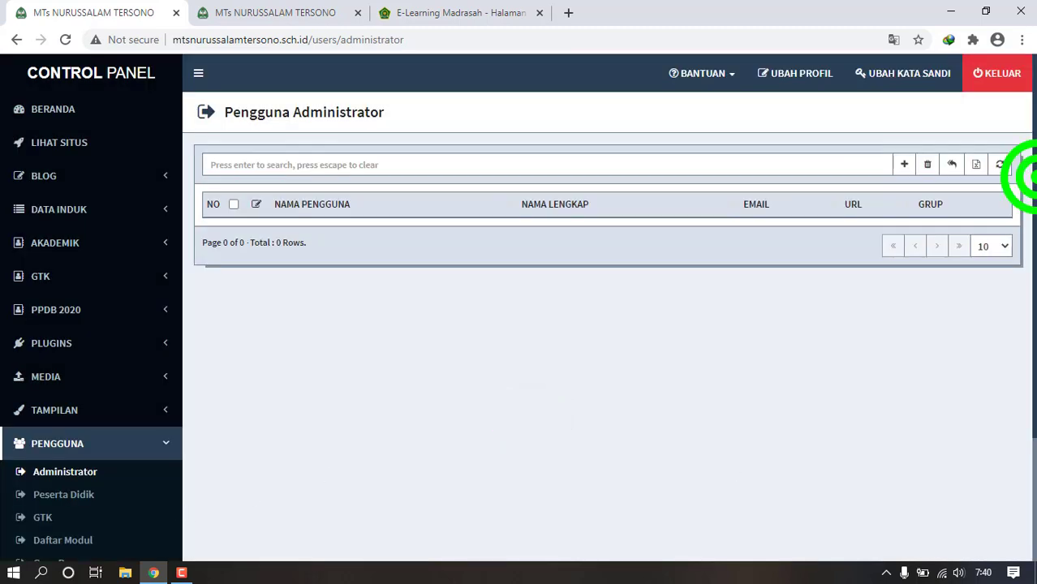
scroll(520, 325, down, 1)
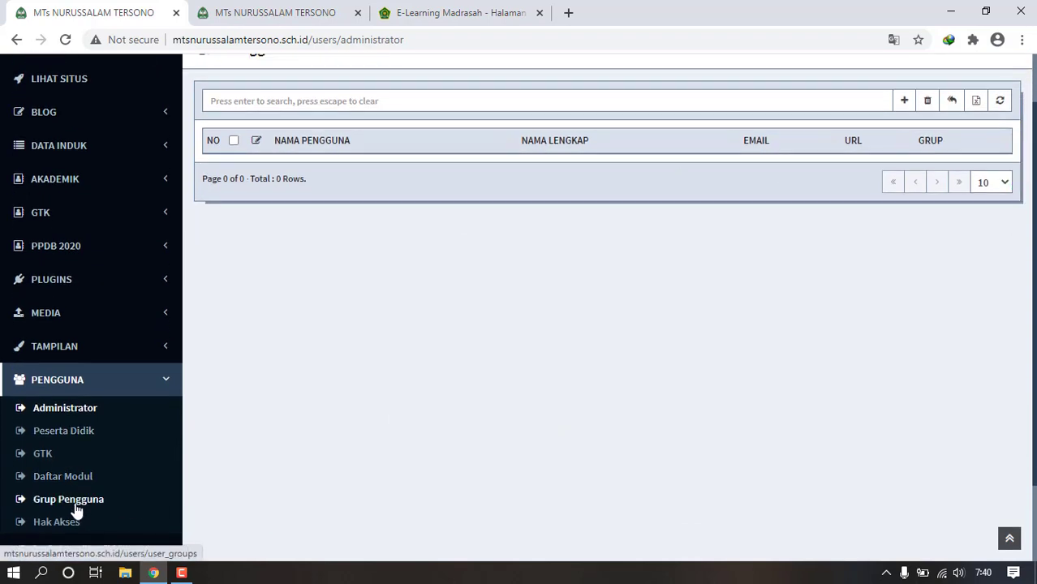
- In Pengguna > Grup Pengguna, create a user group named Admin Bantu
click(69, 479)
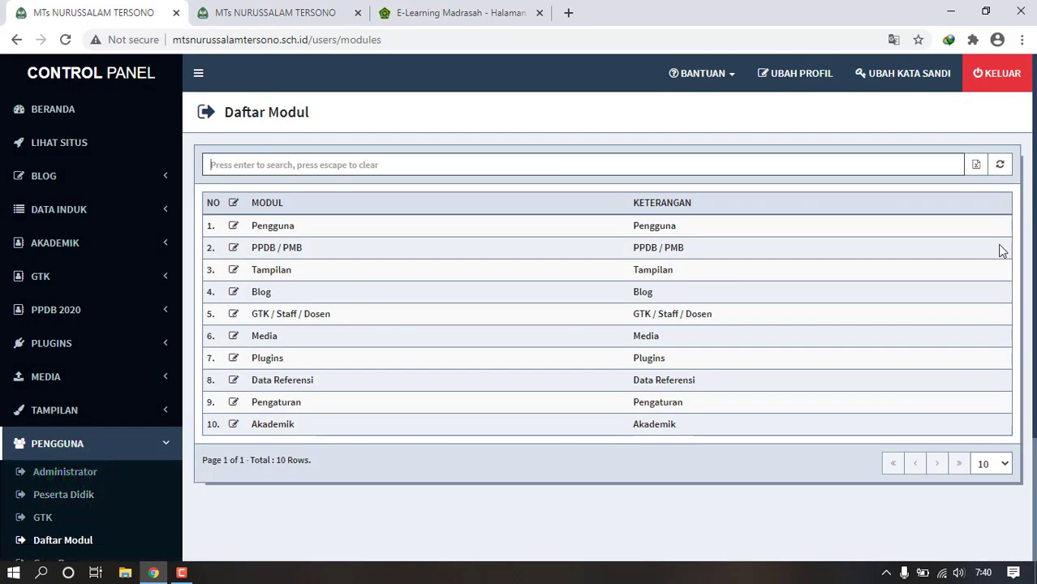
drag(1035, 258, 1035, 385)
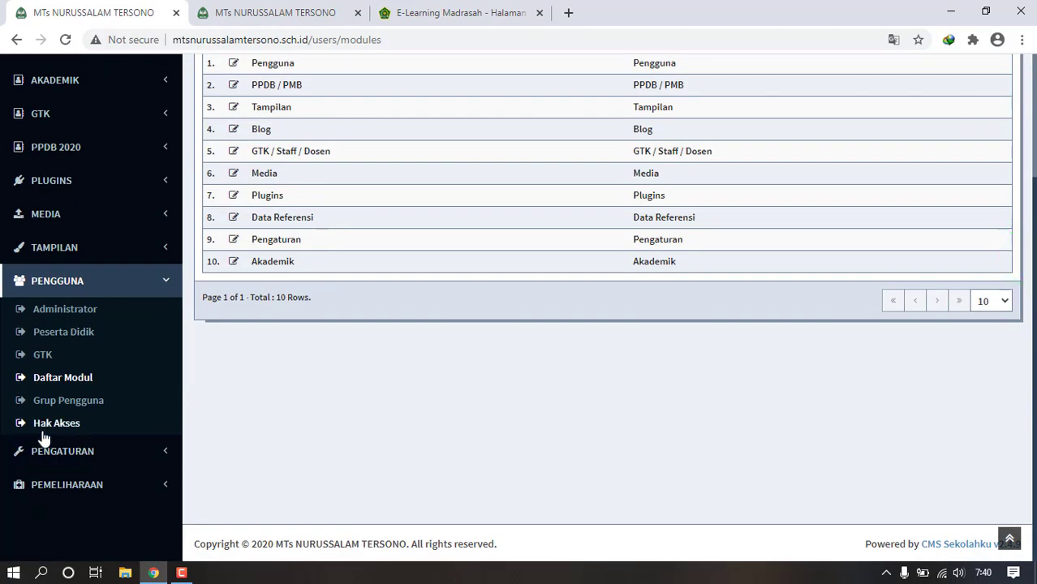
click(68, 413)
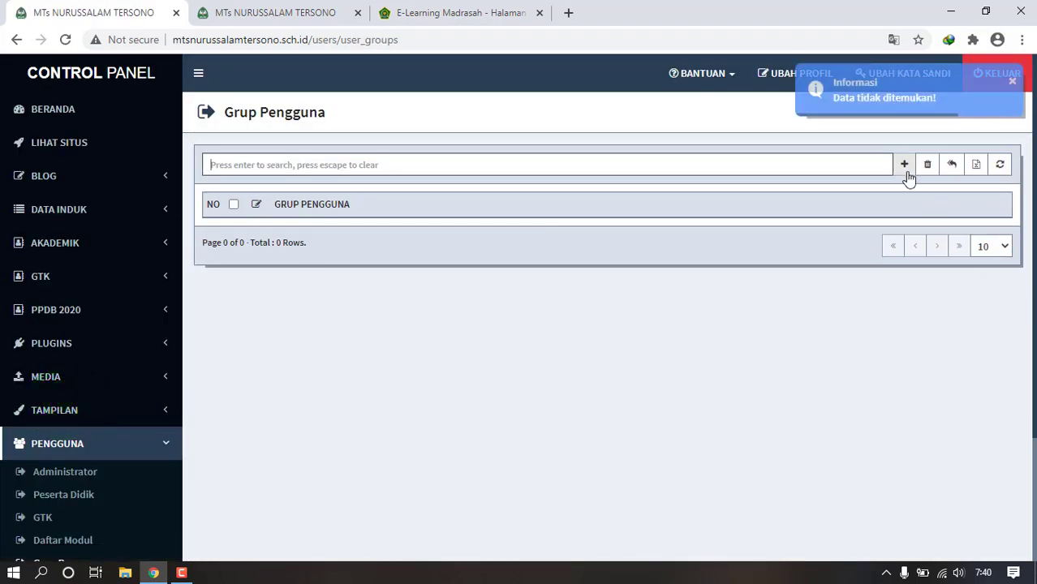
click(907, 172)
click(727, 160)
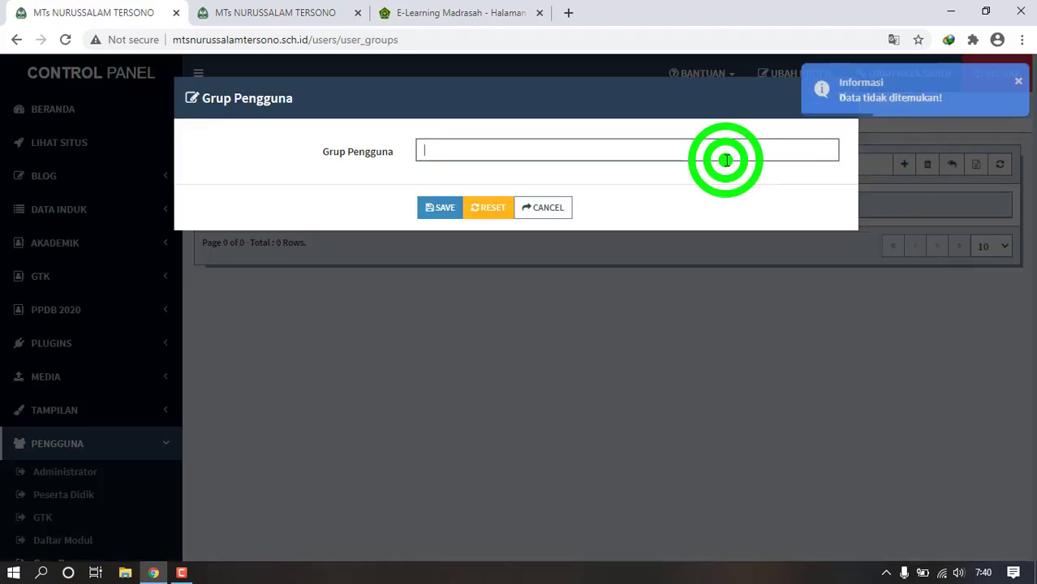
text(Admin Bantu)
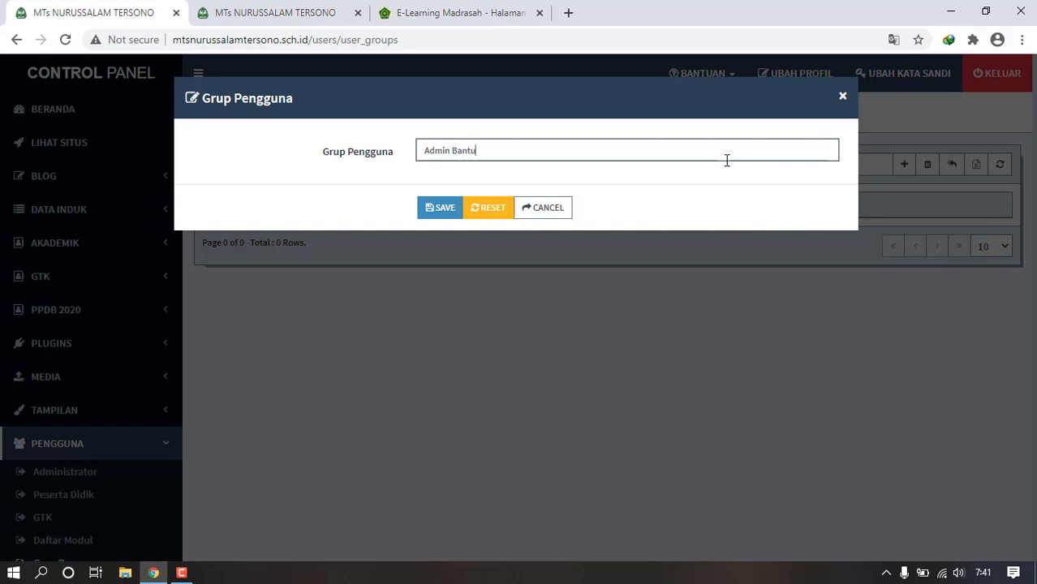
click(438, 208)
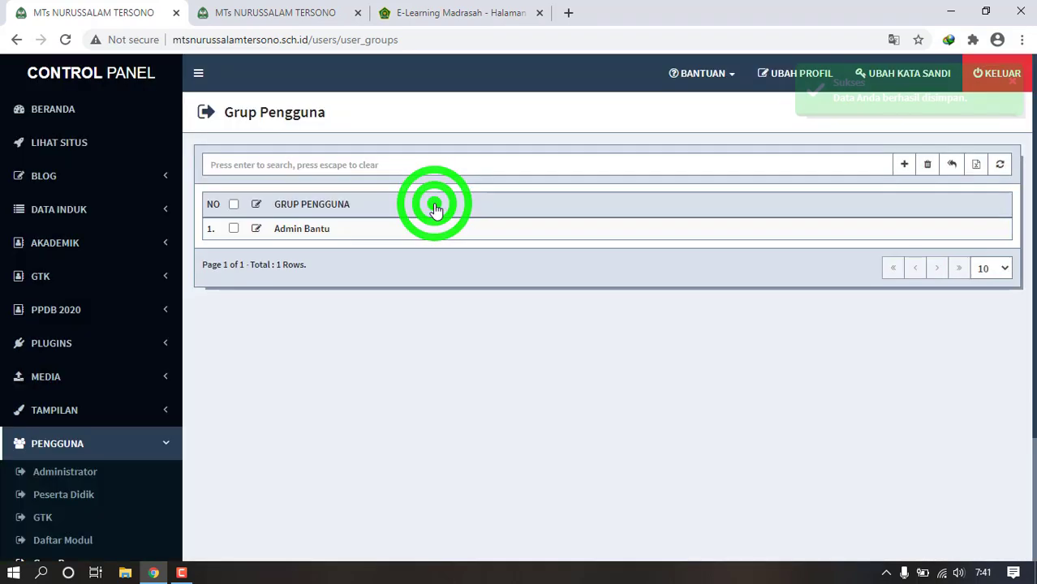
- Add a second user group named Guru
click(907, 164)
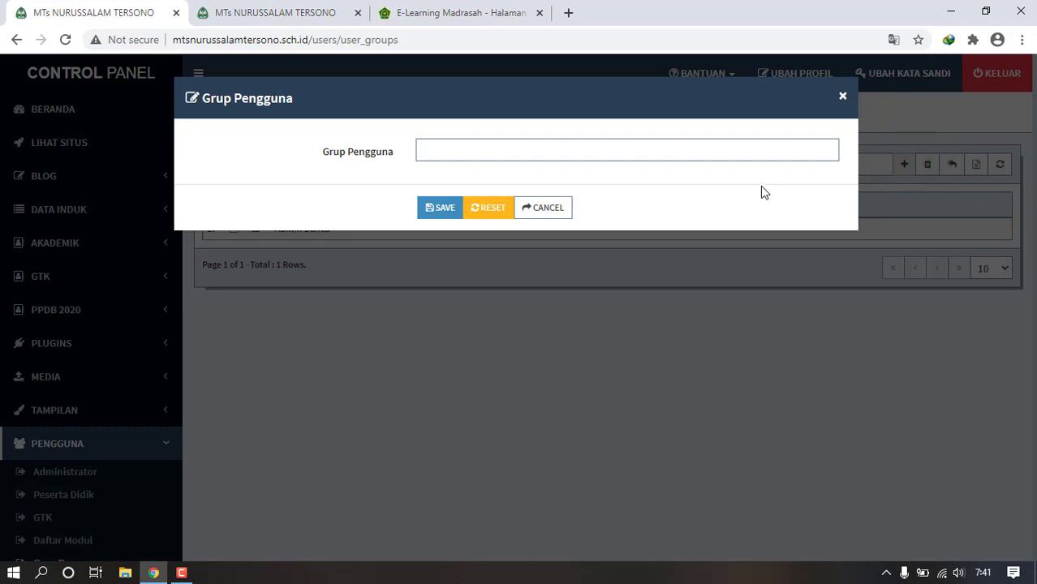
click(743, 152)
text(Guru)
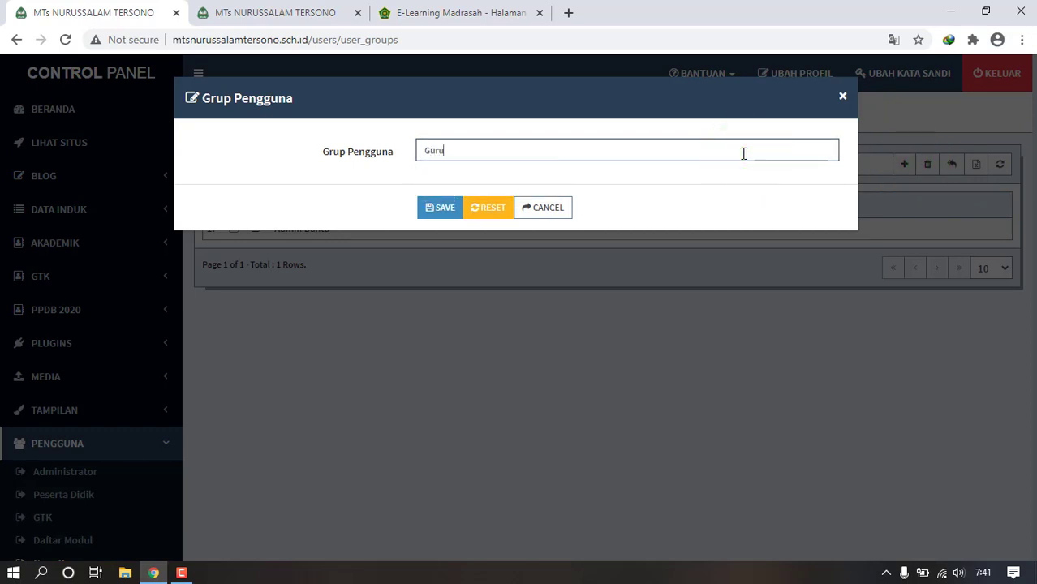
click(743, 153)
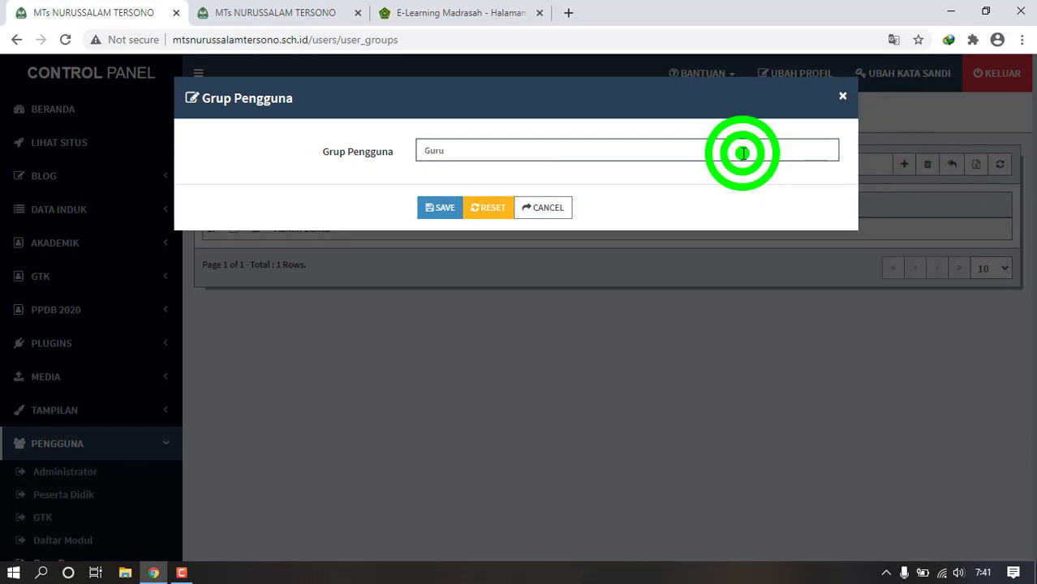
click(435, 213)
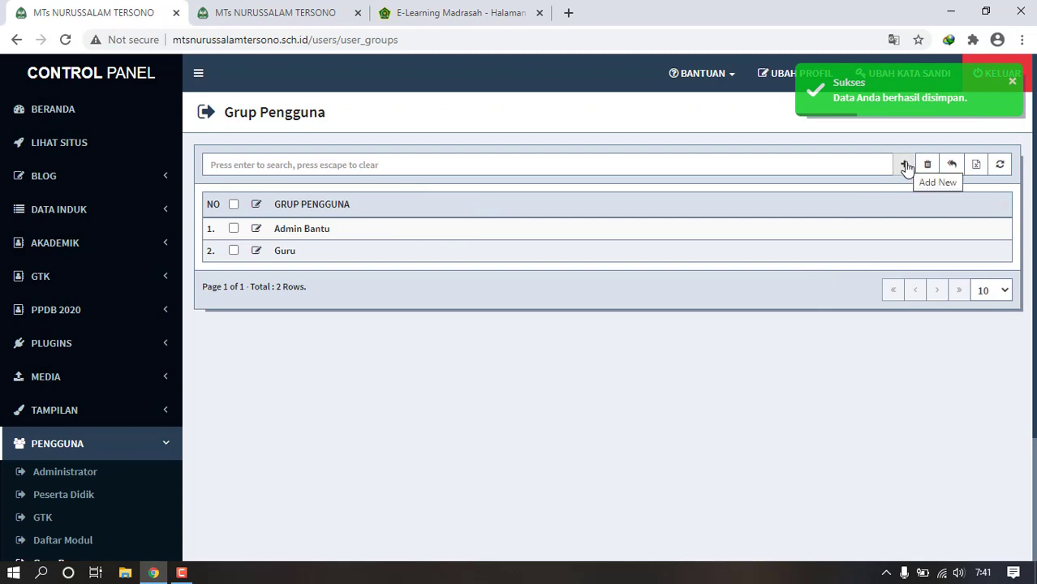
drag(1034, 279, 1034, 375)
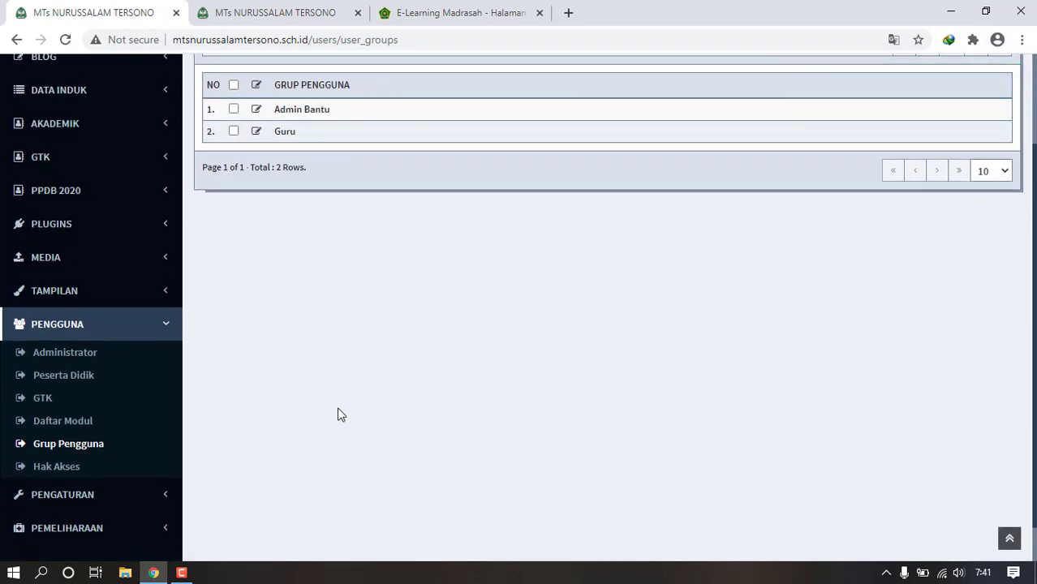
click(49, 466)
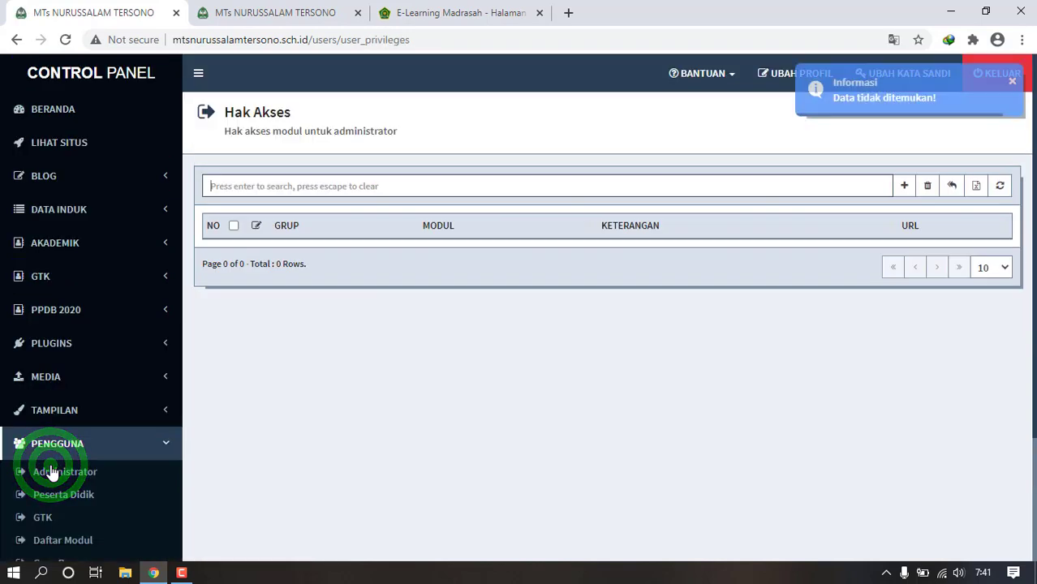
- In Hak Akses, grant Admin Bantu access to the Pengguna and Blog modules
click(903, 188)
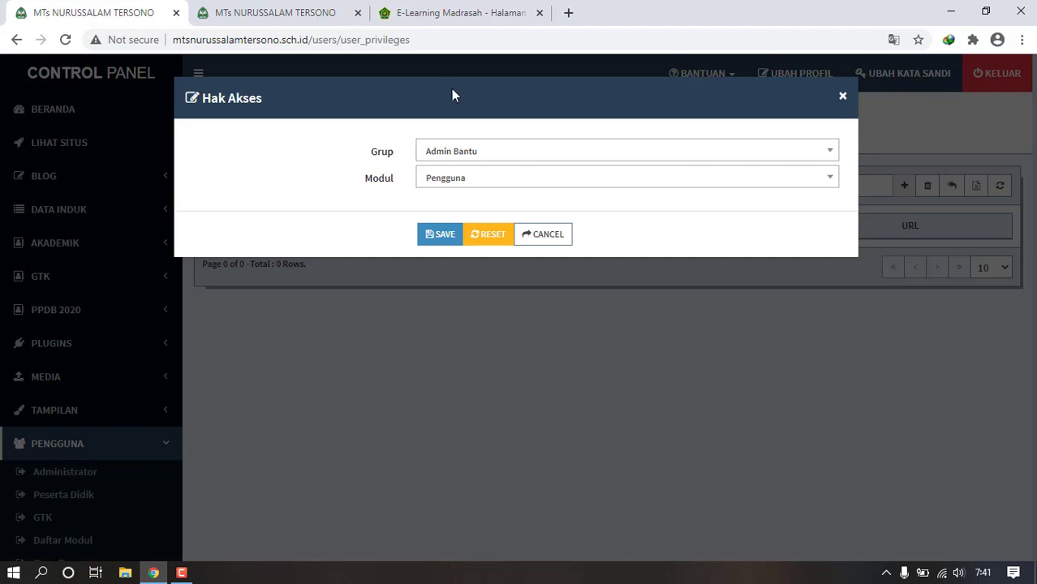
click(443, 235)
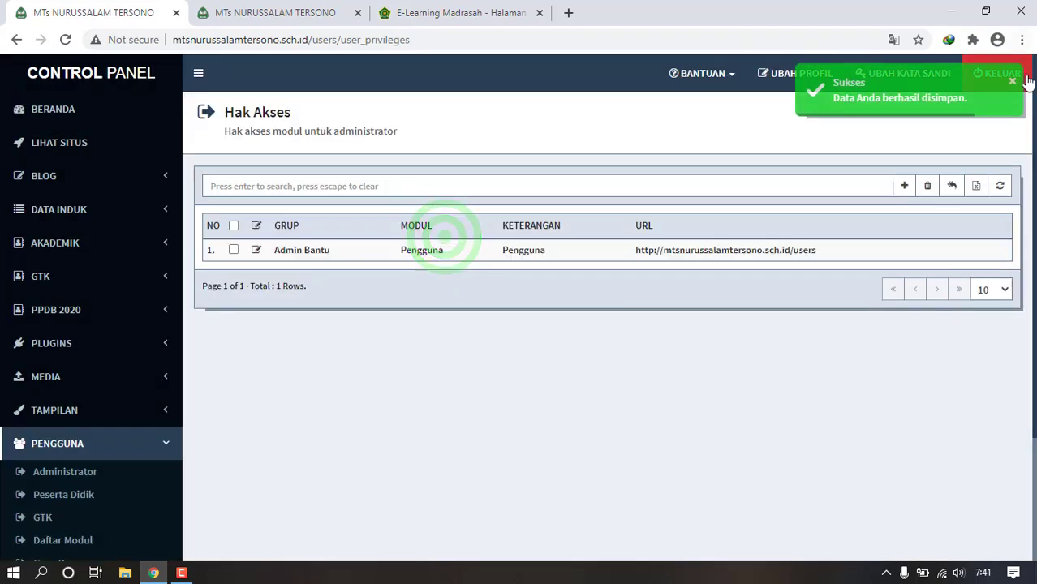
click(904, 187)
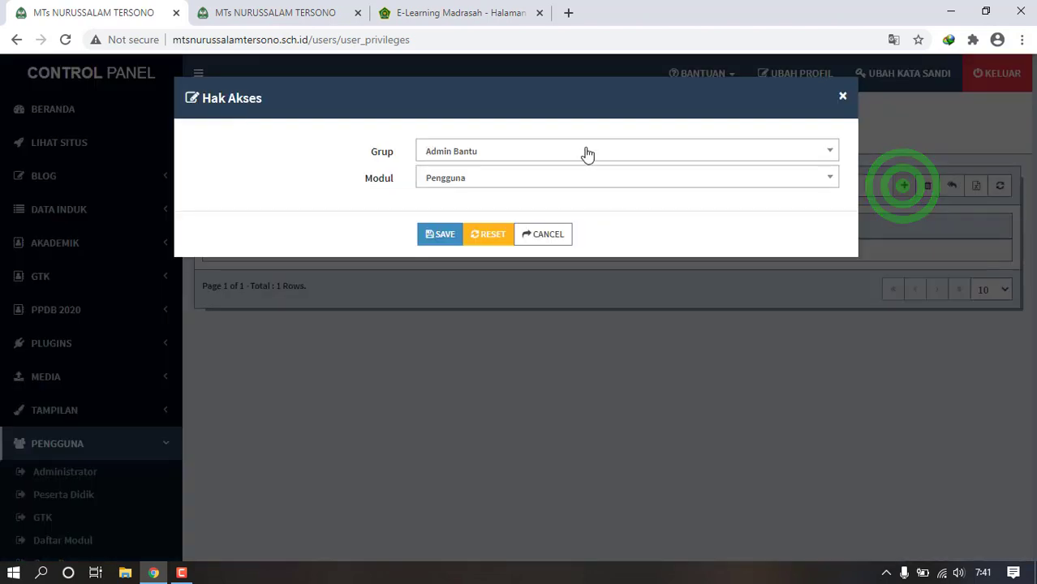
click(587, 178)
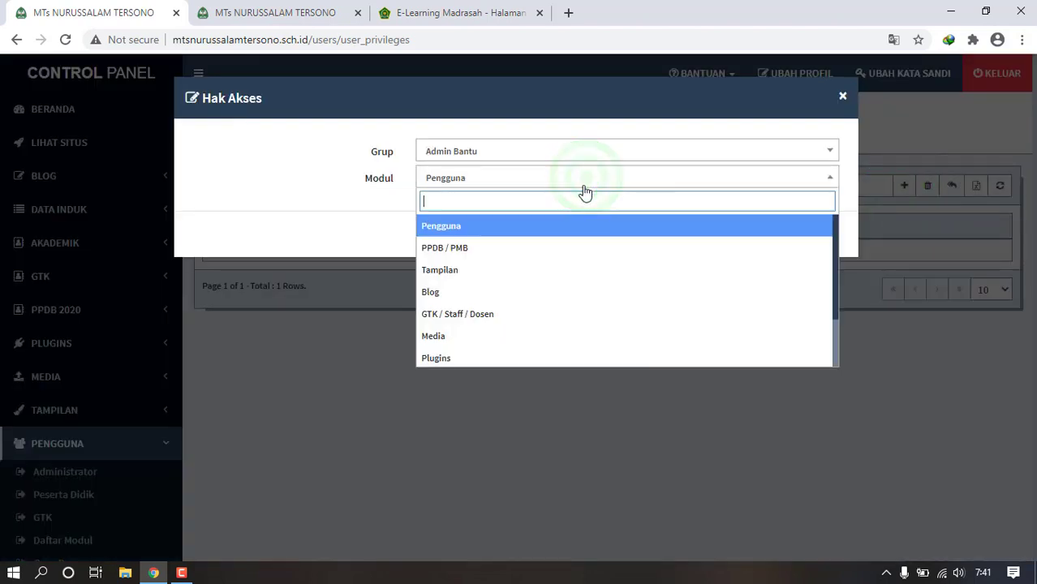
click(555, 293)
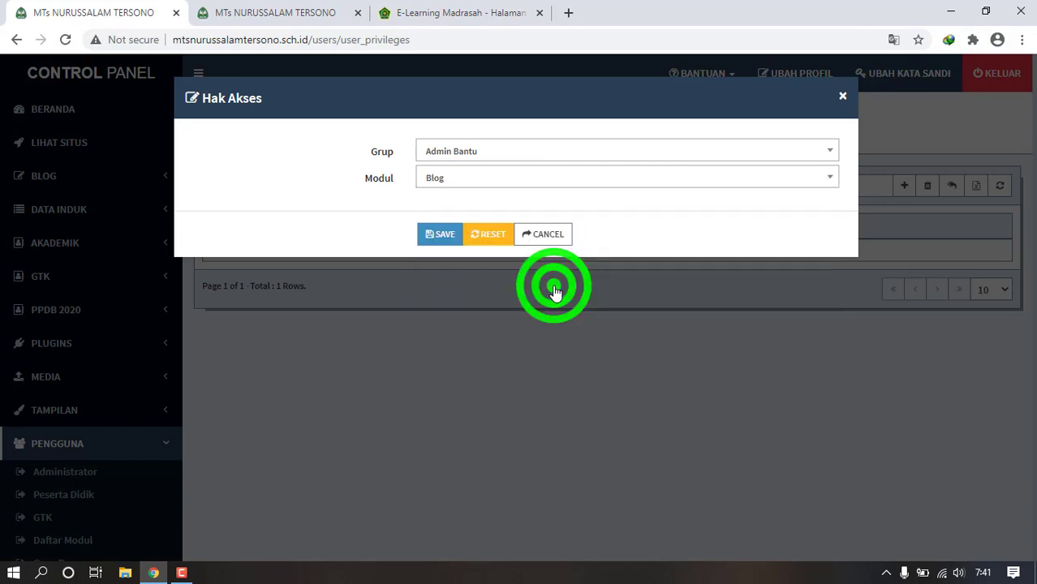
click(431, 233)
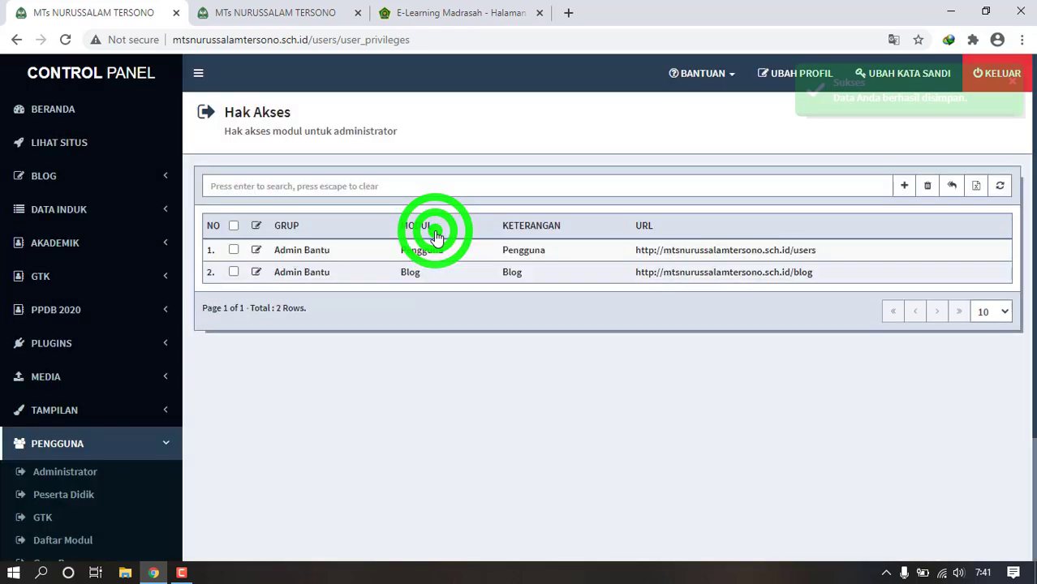
- Grant Admin Bantu access to the Media and GTK / Staff / Dosen modules
click(906, 188)
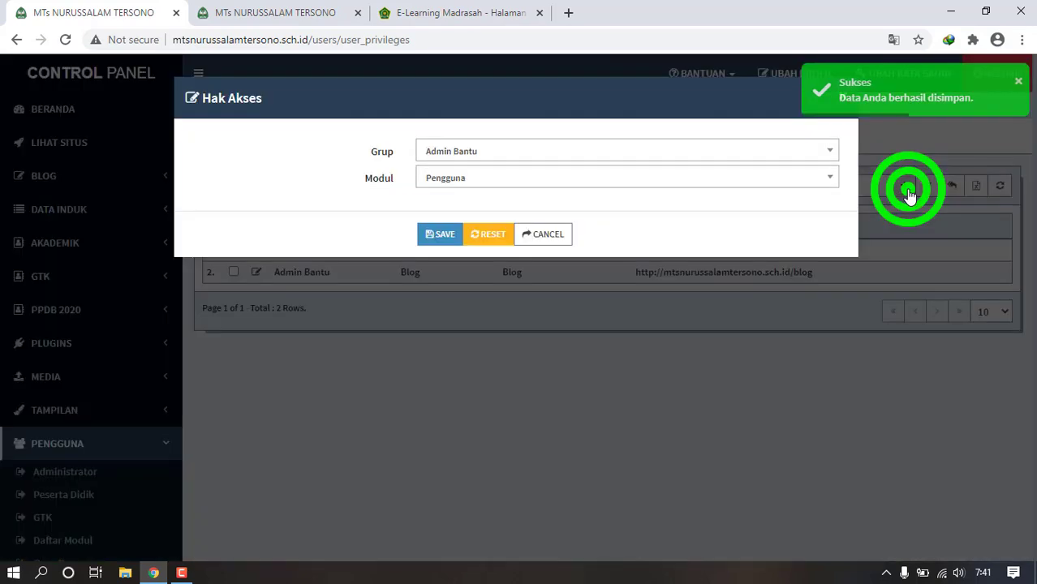
click(758, 187)
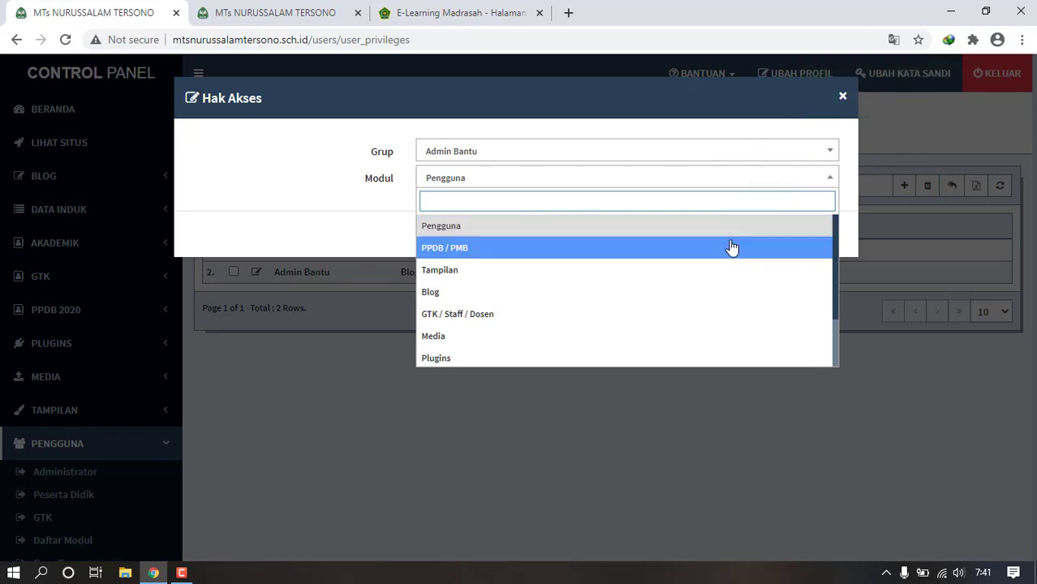
click(659, 335)
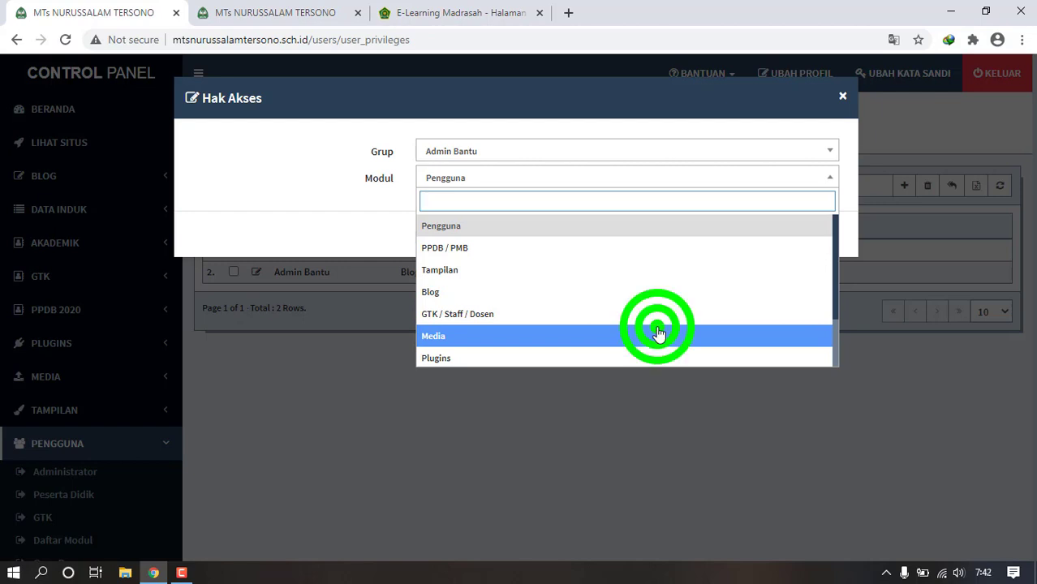
click(423, 235)
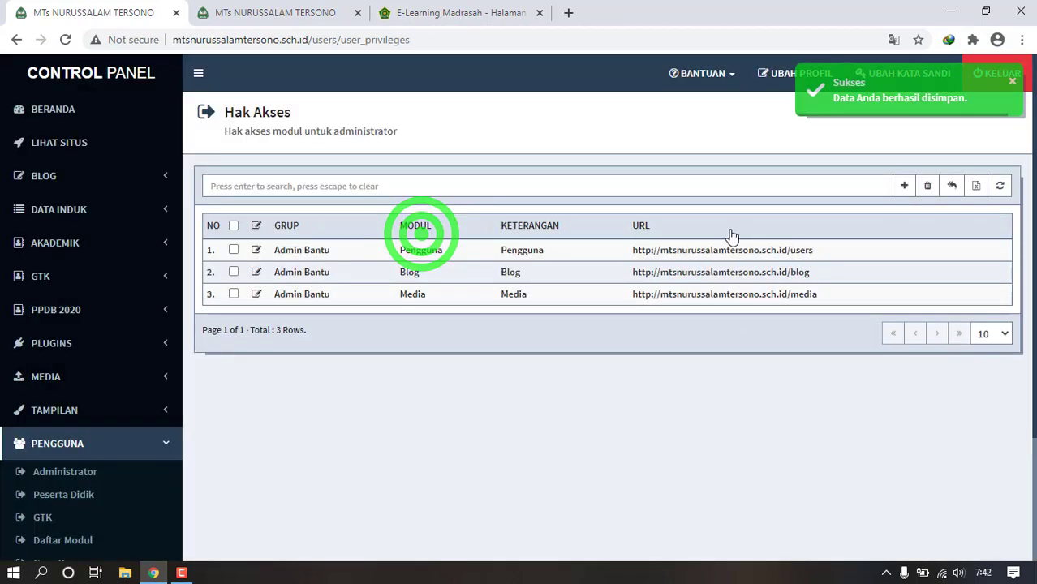
click(905, 184)
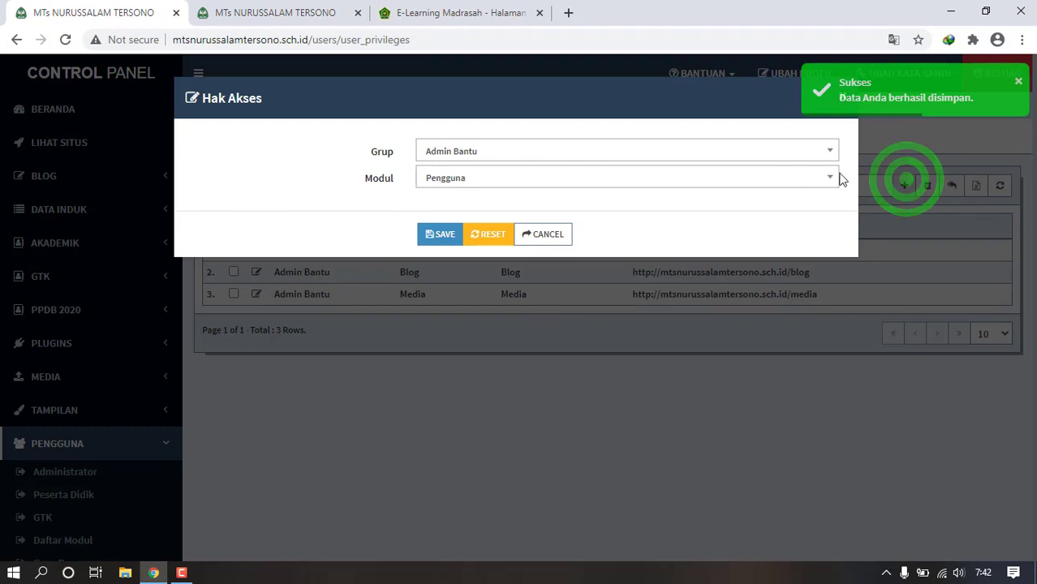
click(772, 179)
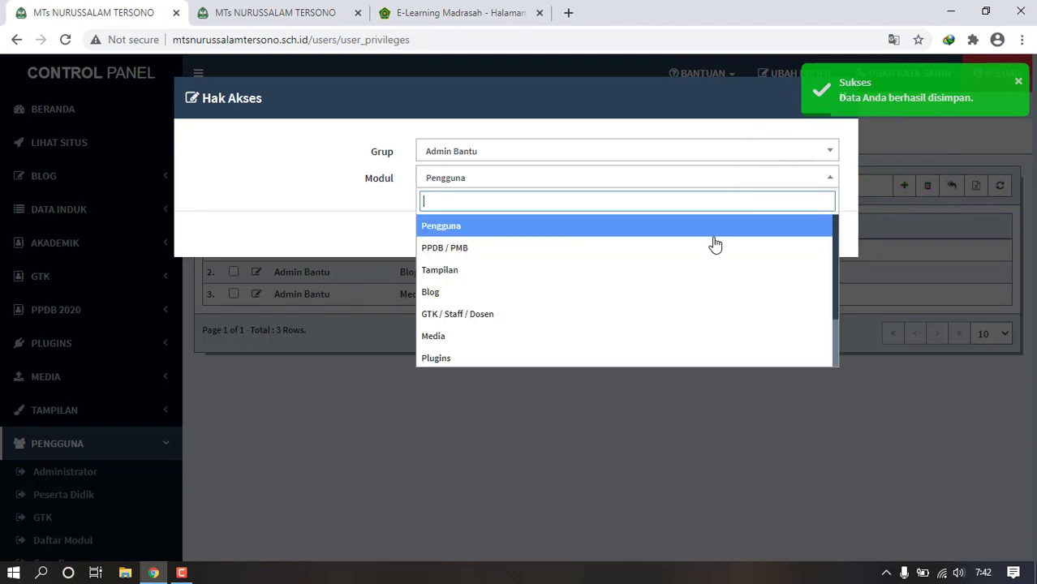
click(645, 321)
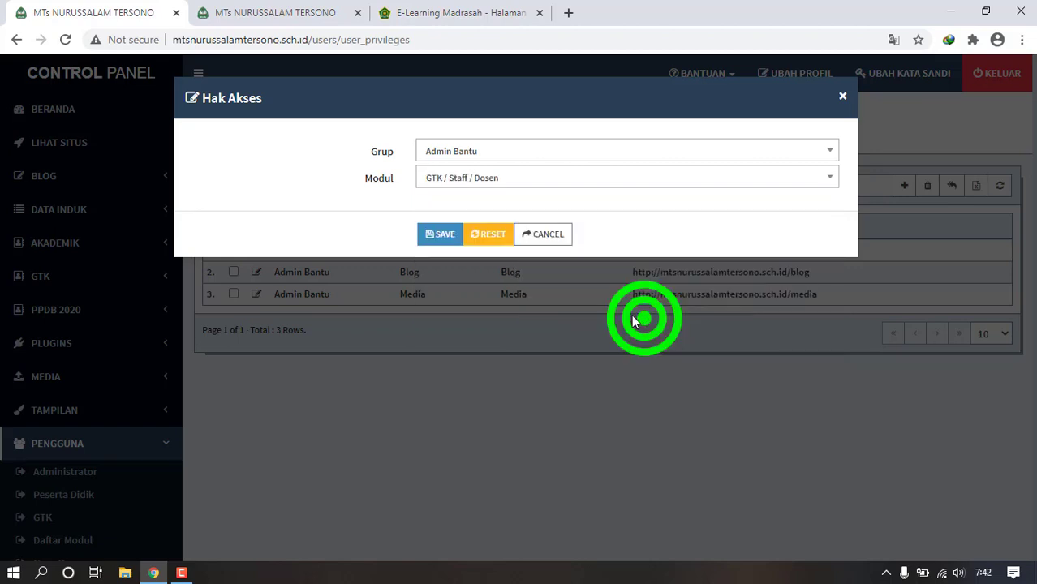
click(439, 236)
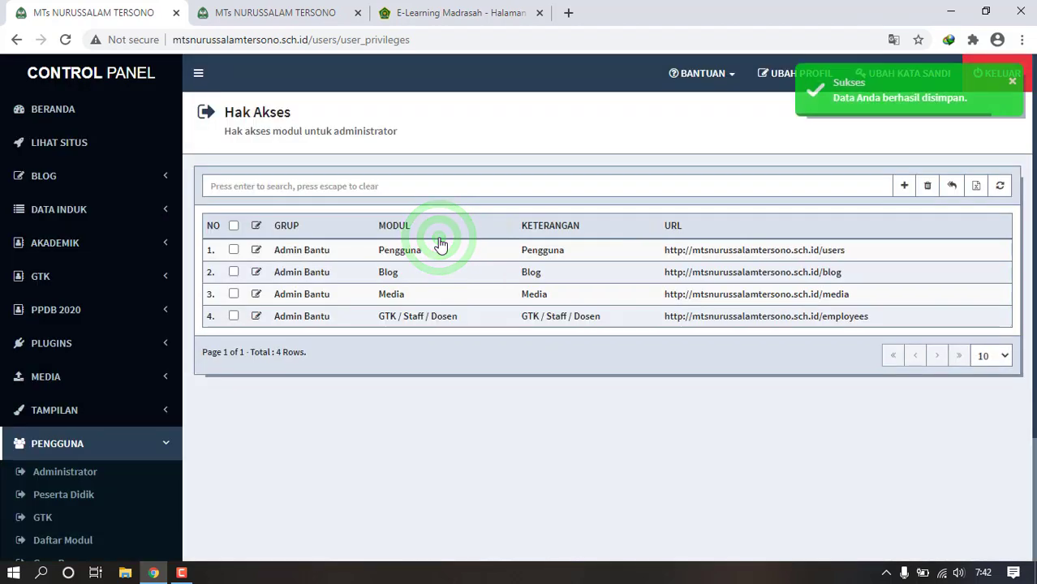
- Add a Hak Akses entry giving the Guru group the Media module
click(904, 186)
click(611, 158)
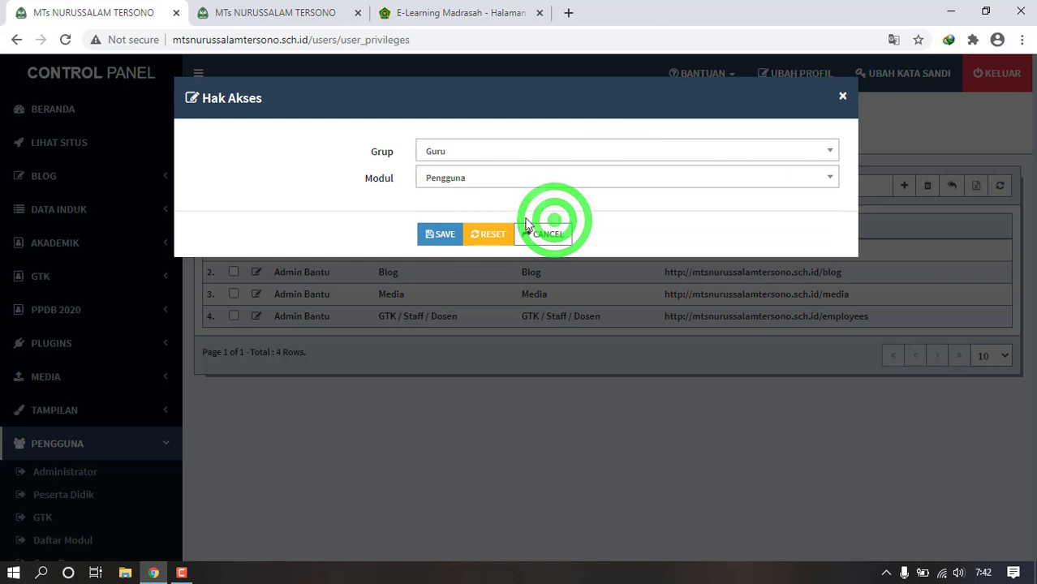
click(484, 185)
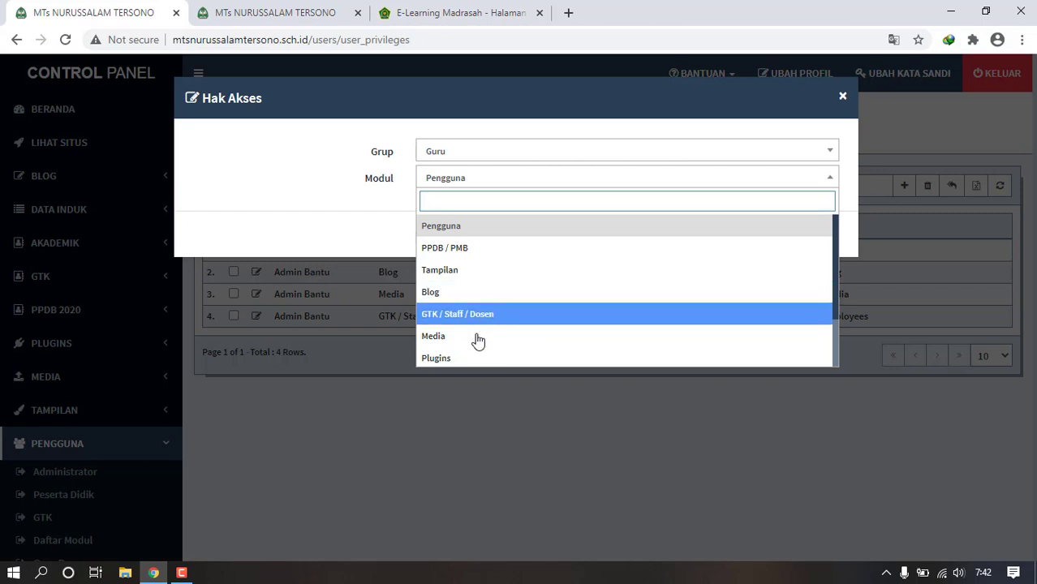
click(456, 339)
click(440, 237)
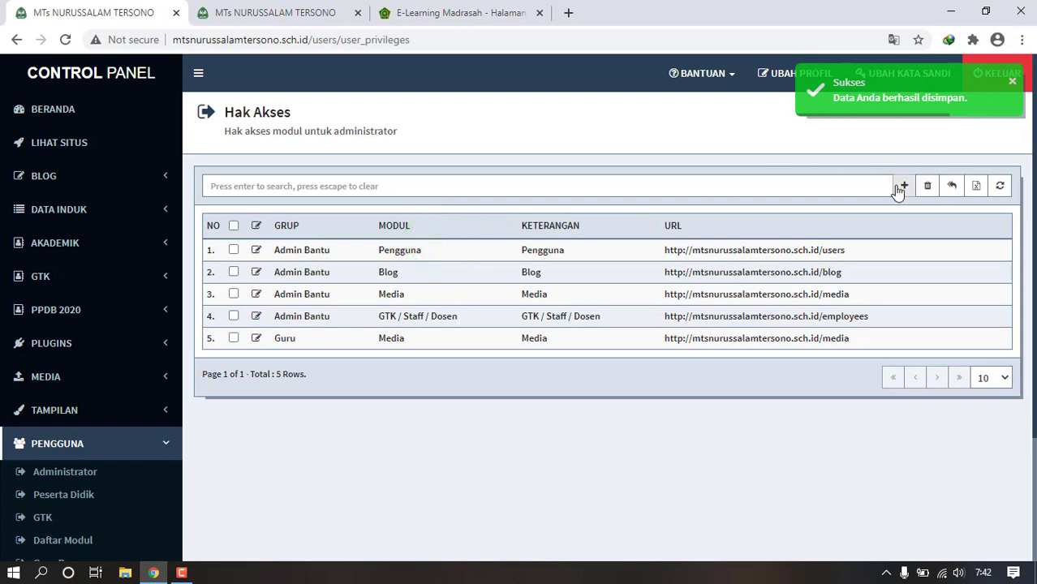
- Add a Hak Akses entry giving the Guru group the Blog module
click(902, 186)
click(509, 160)
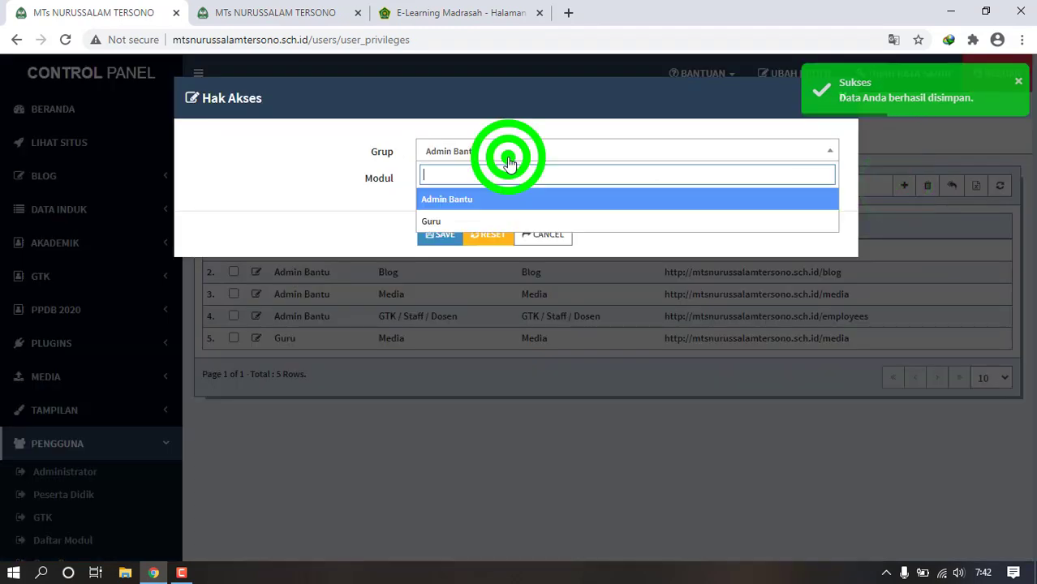
click(479, 223)
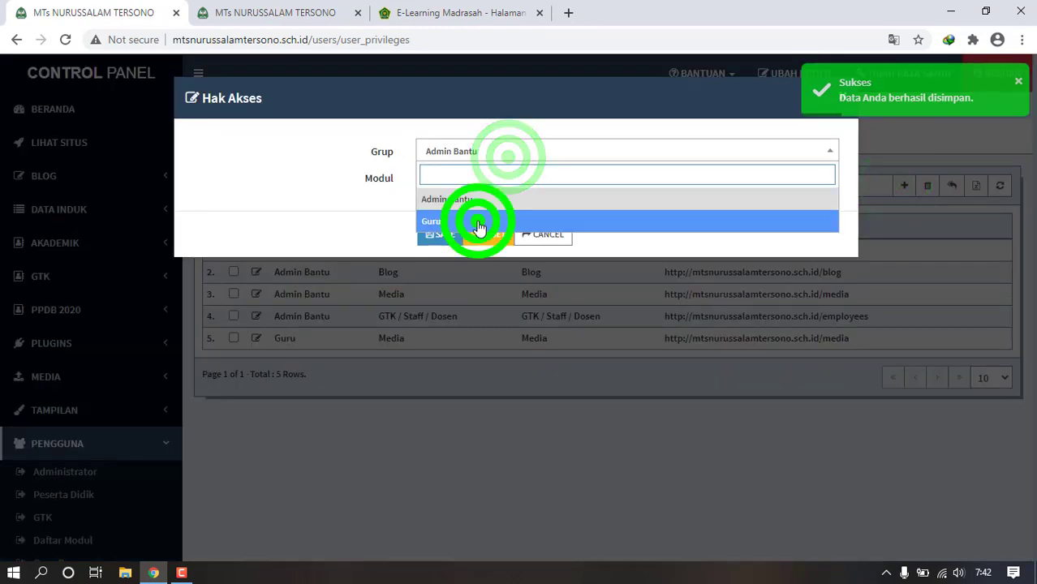
click(528, 221)
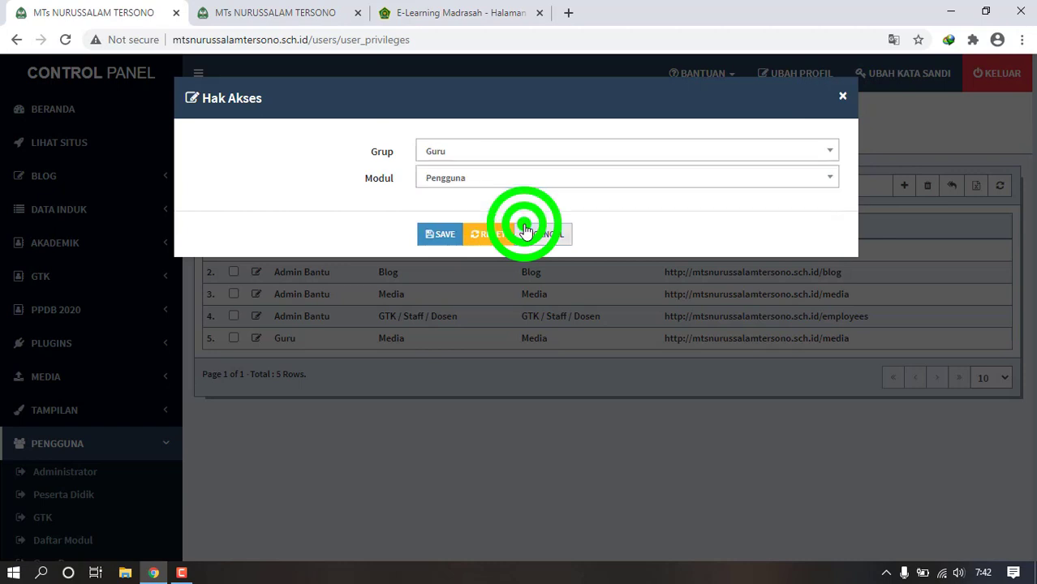
click(556, 189)
click(473, 297)
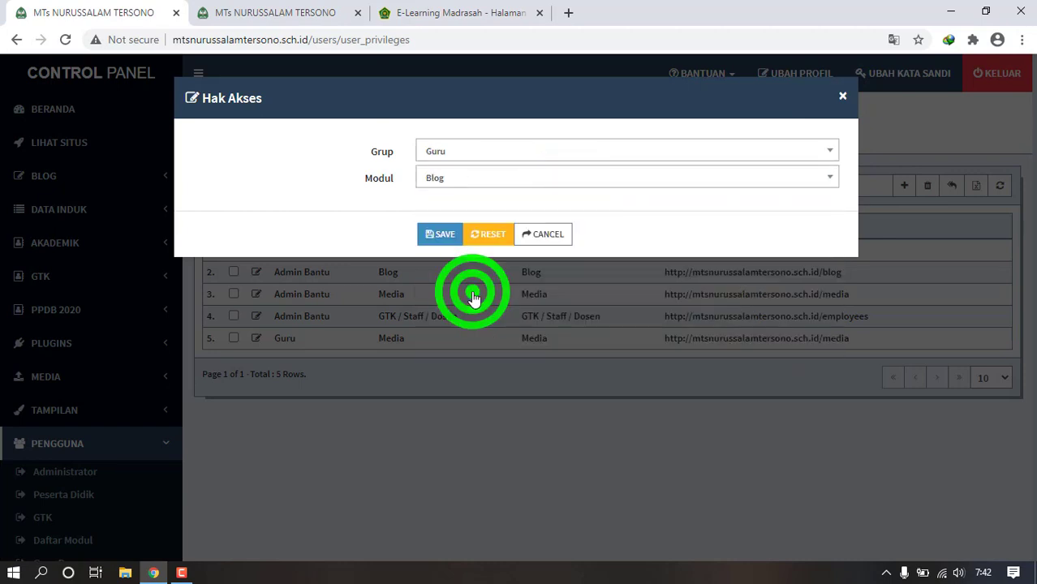
click(439, 237)
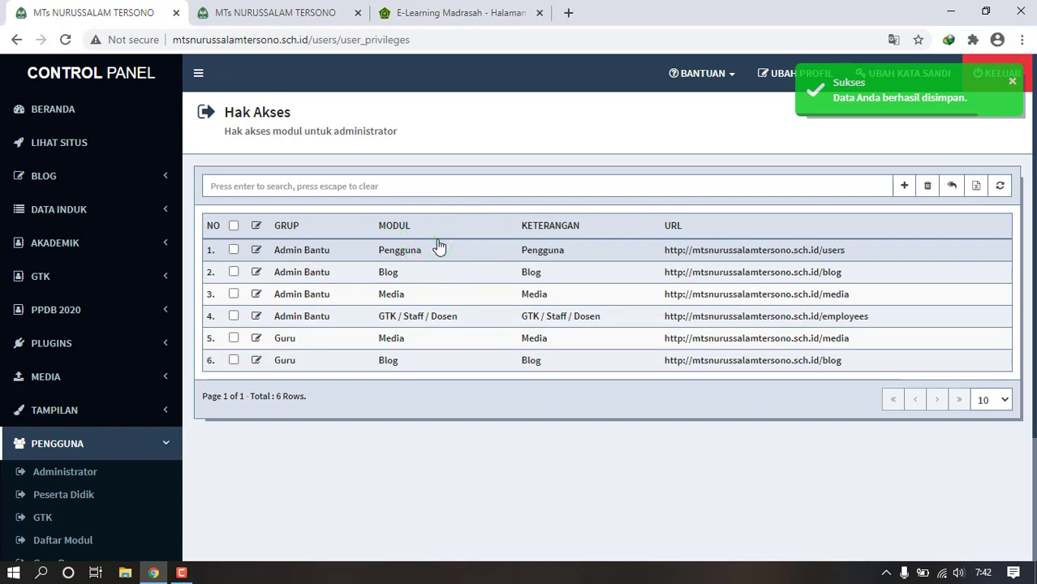
drag(1036, 146, 1036, 232)
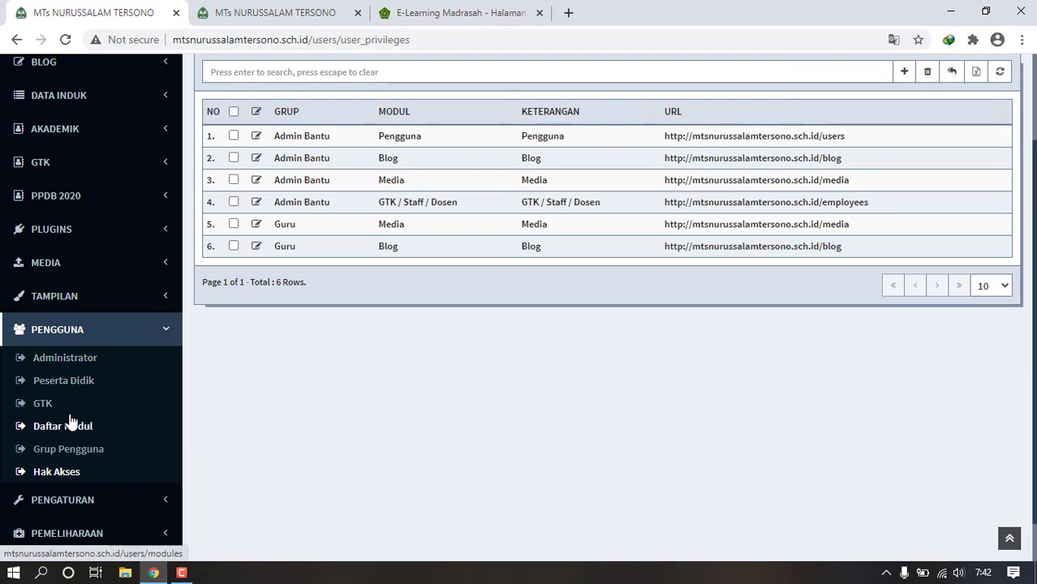
- On the Administrator users list, open the add-user form, check its fields, and cancel unsaved
click(66, 359)
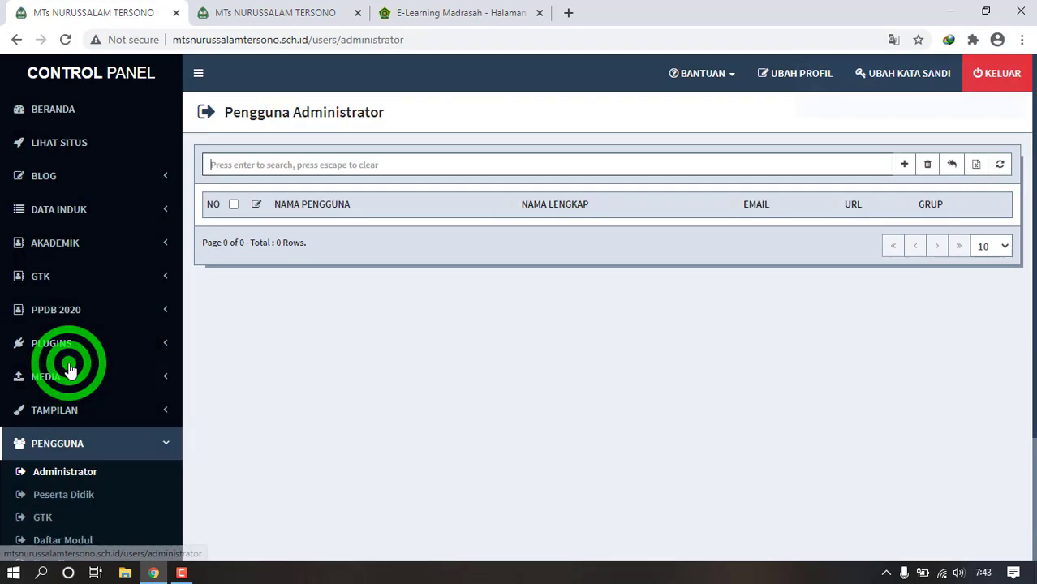
click(906, 167)
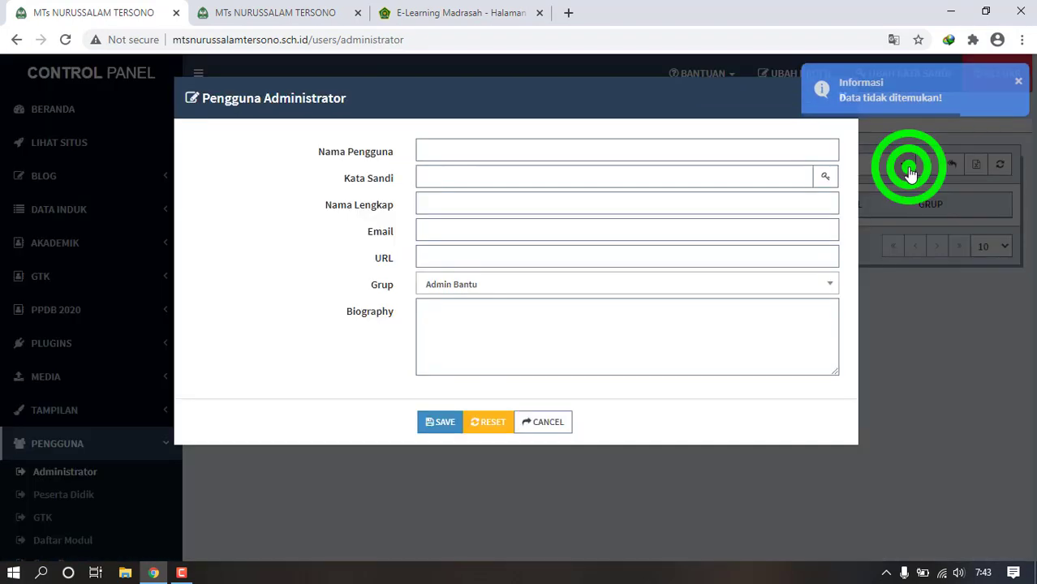
click(802, 154)
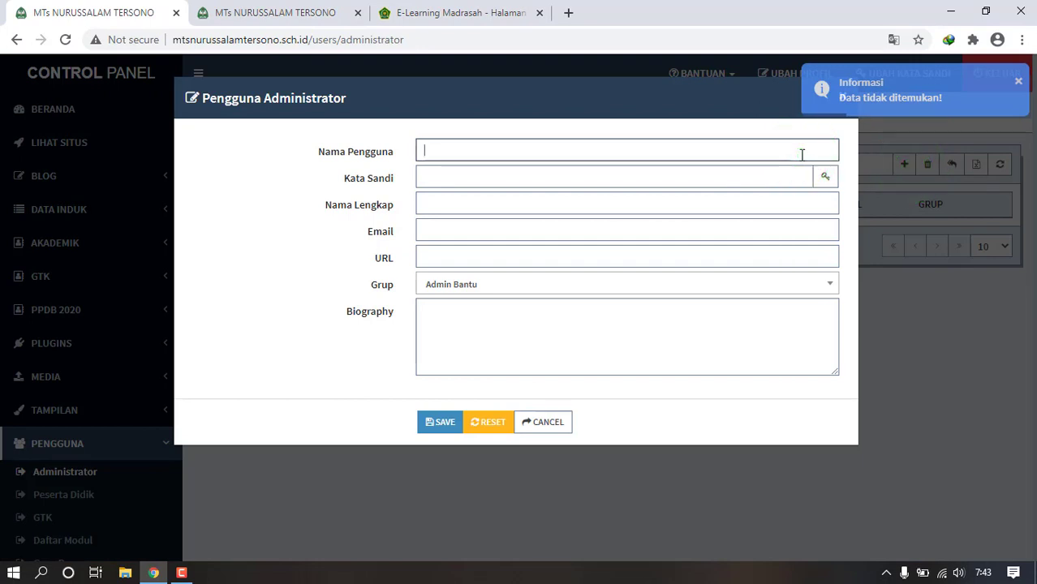
click(700, 204)
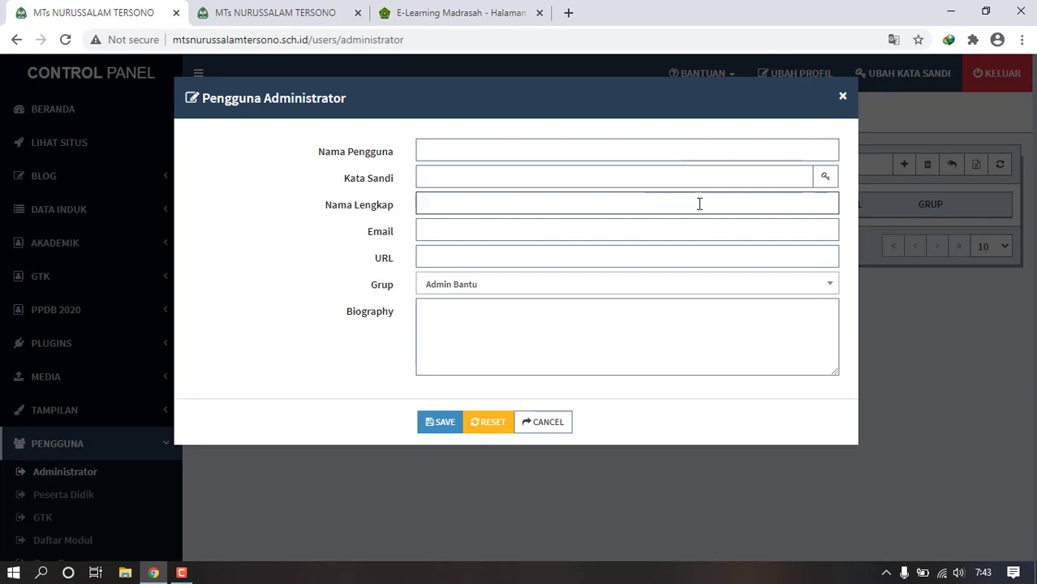
click(598, 285)
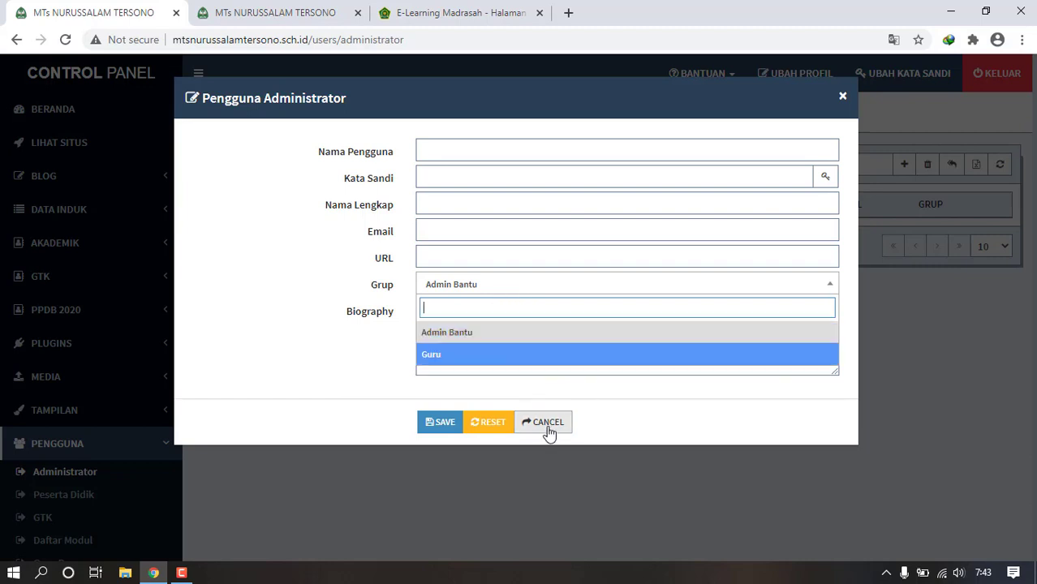
click(510, 185)
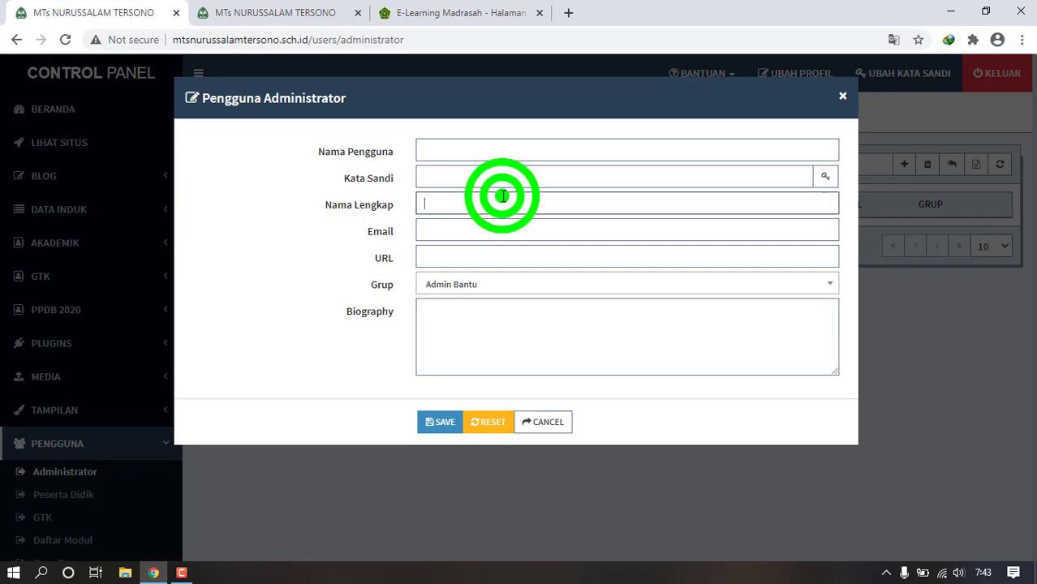
click(544, 423)
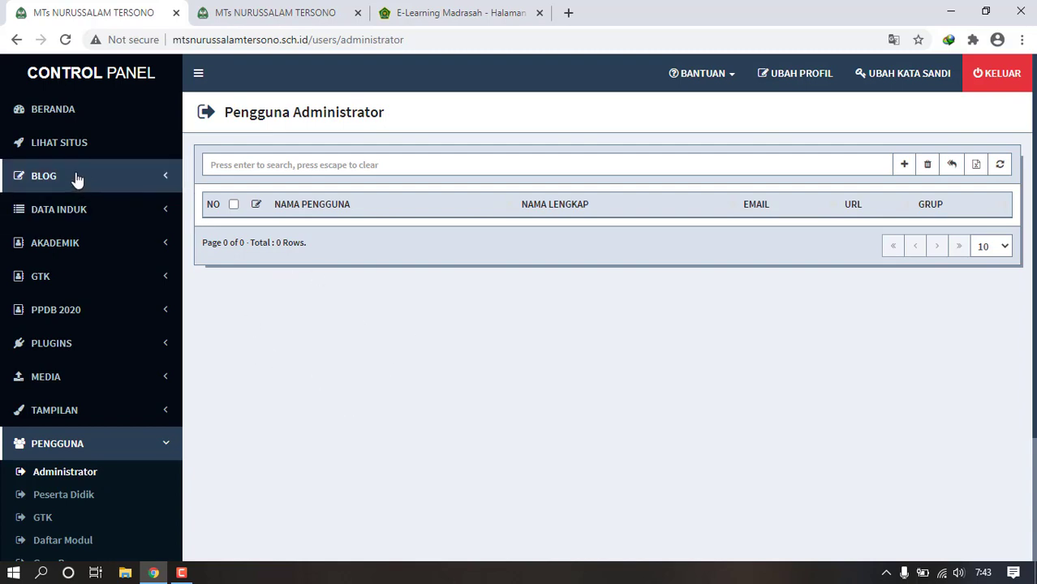
- Go through Pengguna > Peserta Didik to the GTK users list and expand the GTK menu
click(60, 357)
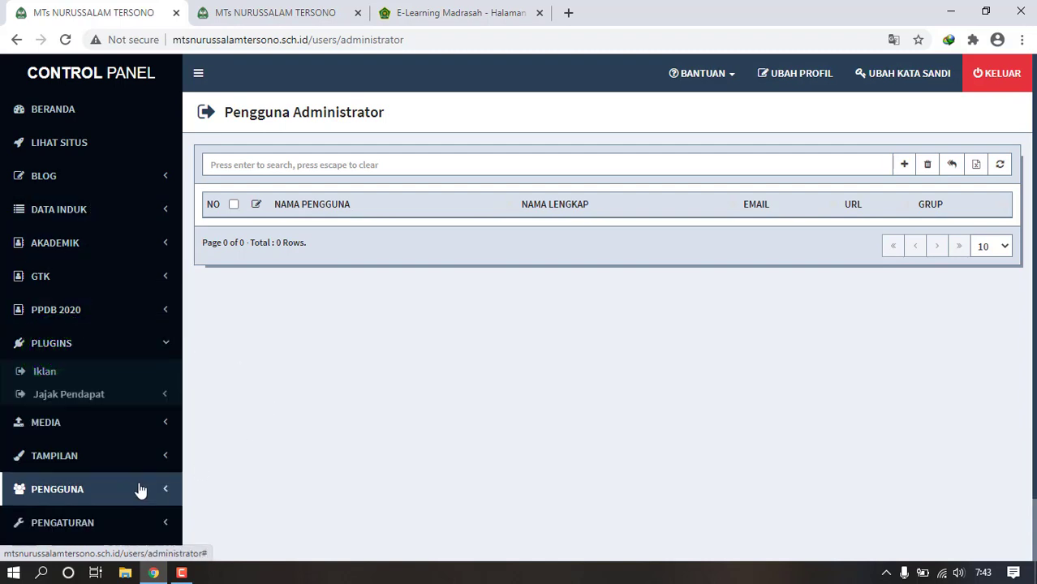
drag(1034, 425, 1034, 481)
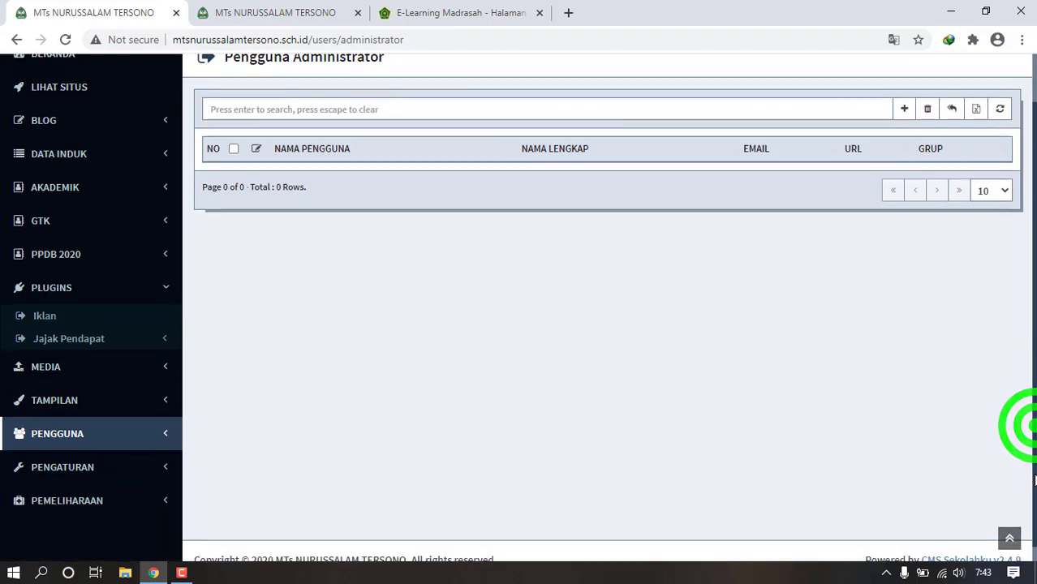
click(168, 442)
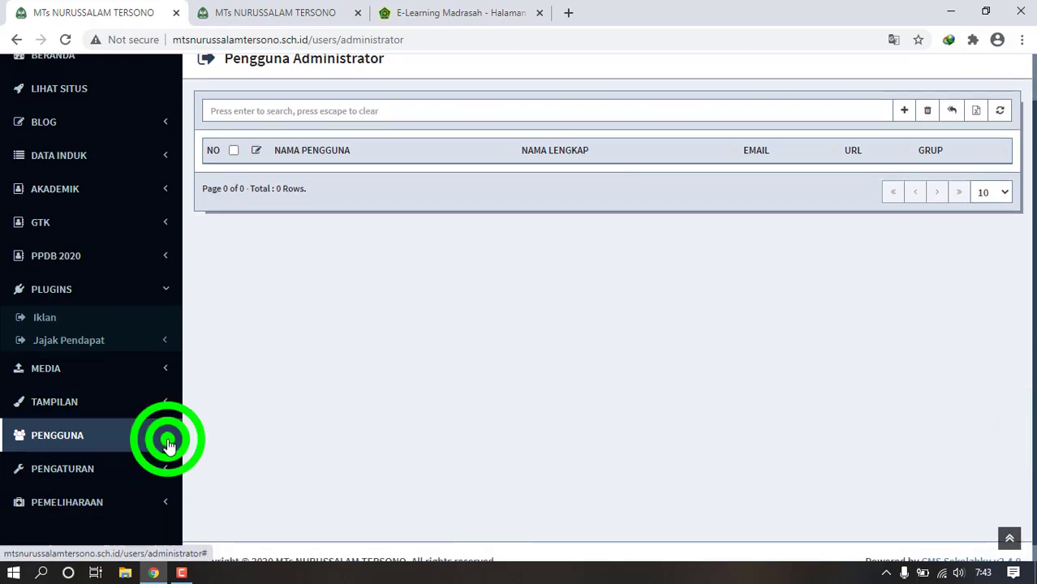
click(91, 491)
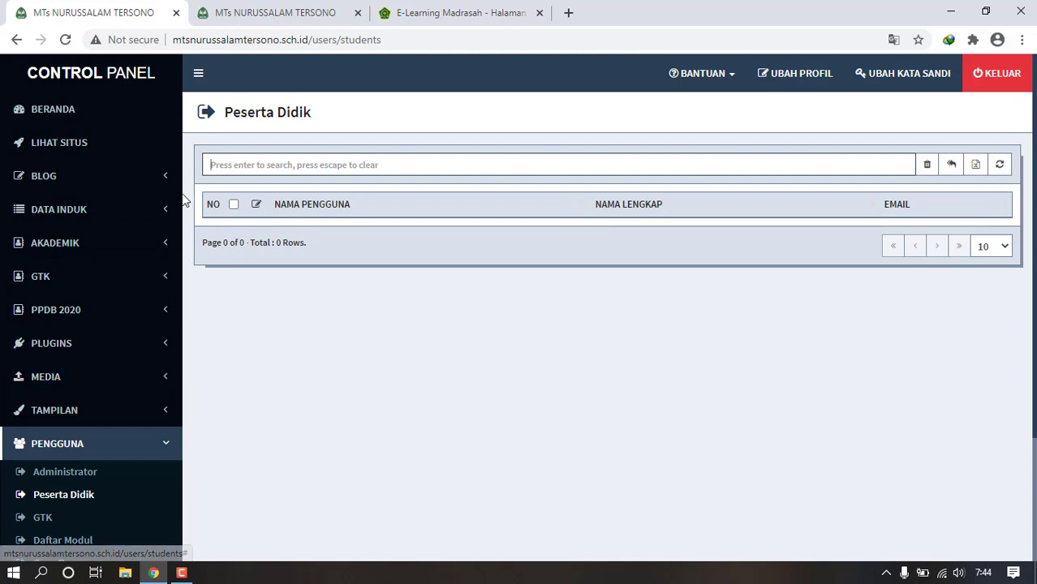
click(41, 517)
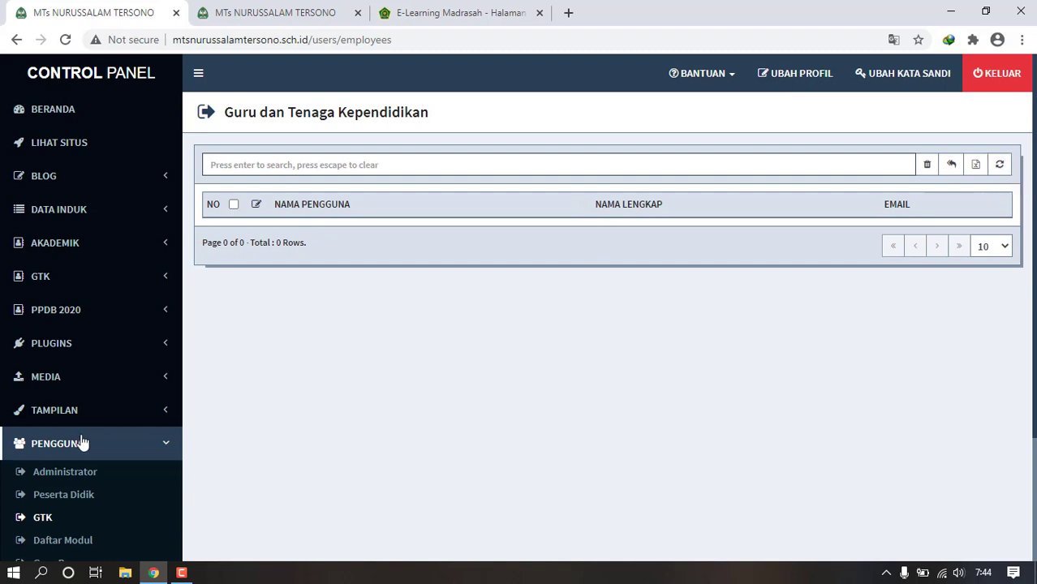
click(163, 274)
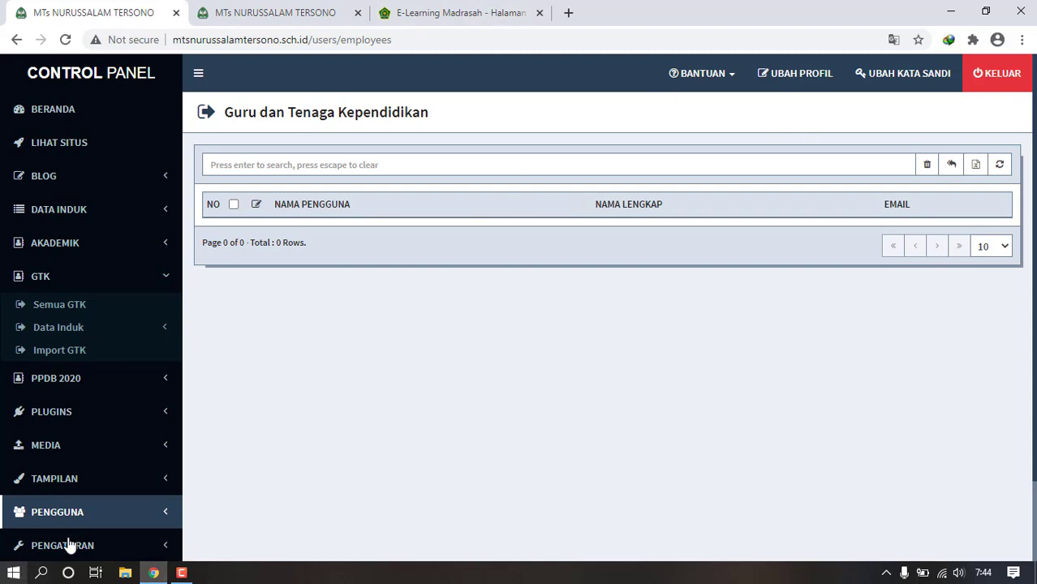
click(182, 573)
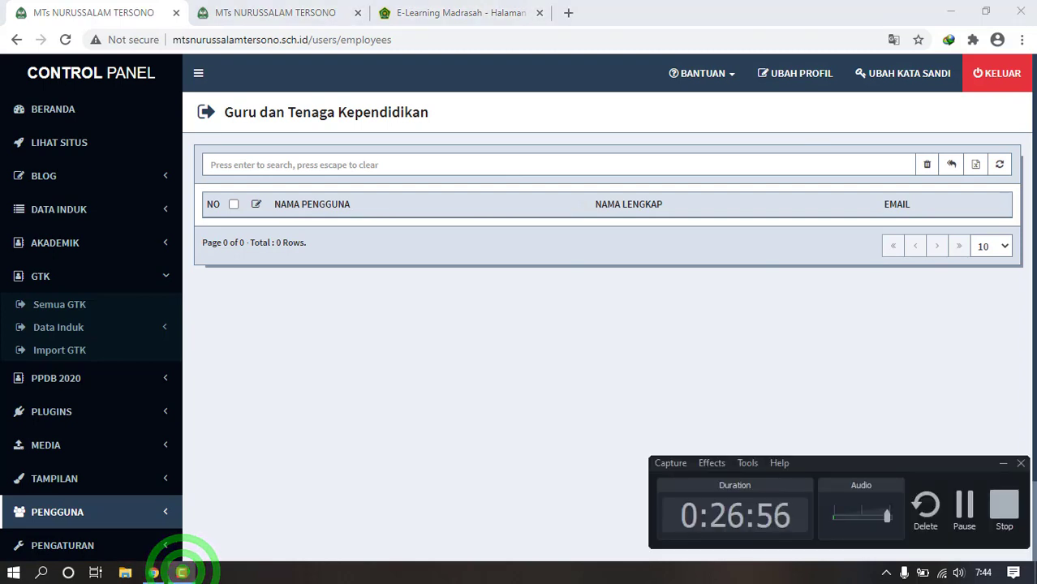